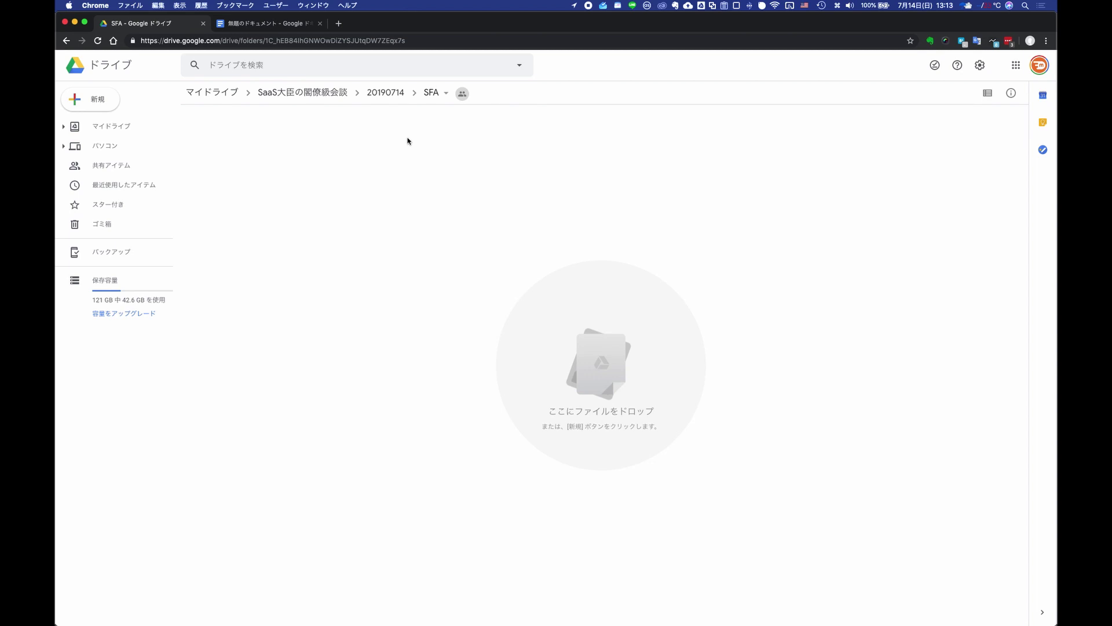
- Create a new Google Form in the shared SFA folder, accepting its shared permissions
click(97, 99)
mouse_move(131, 212)
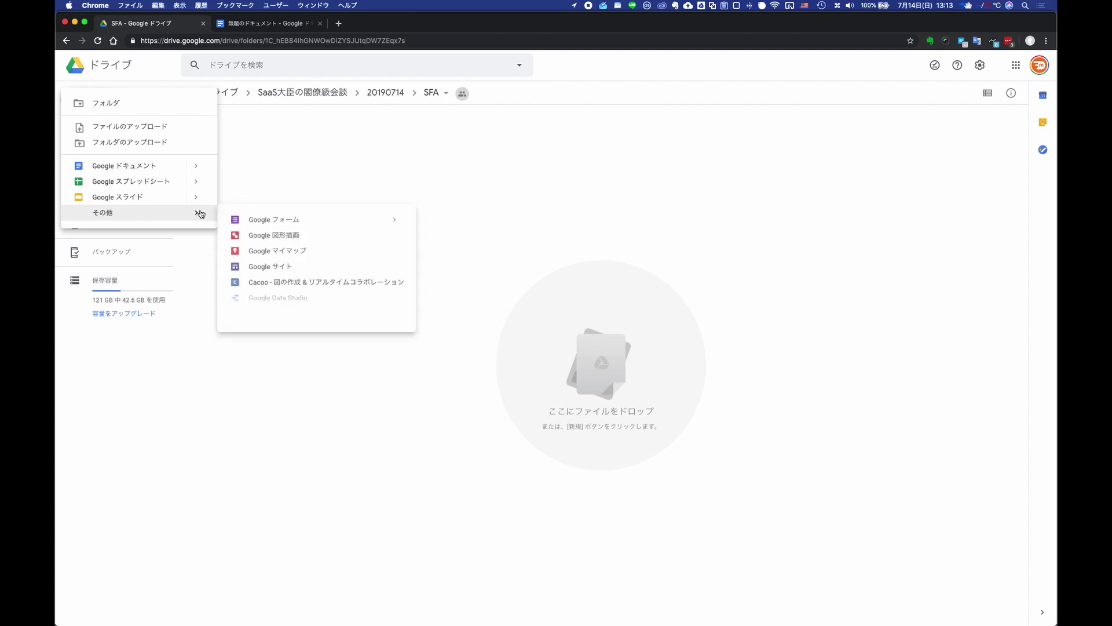
click(251, 219)
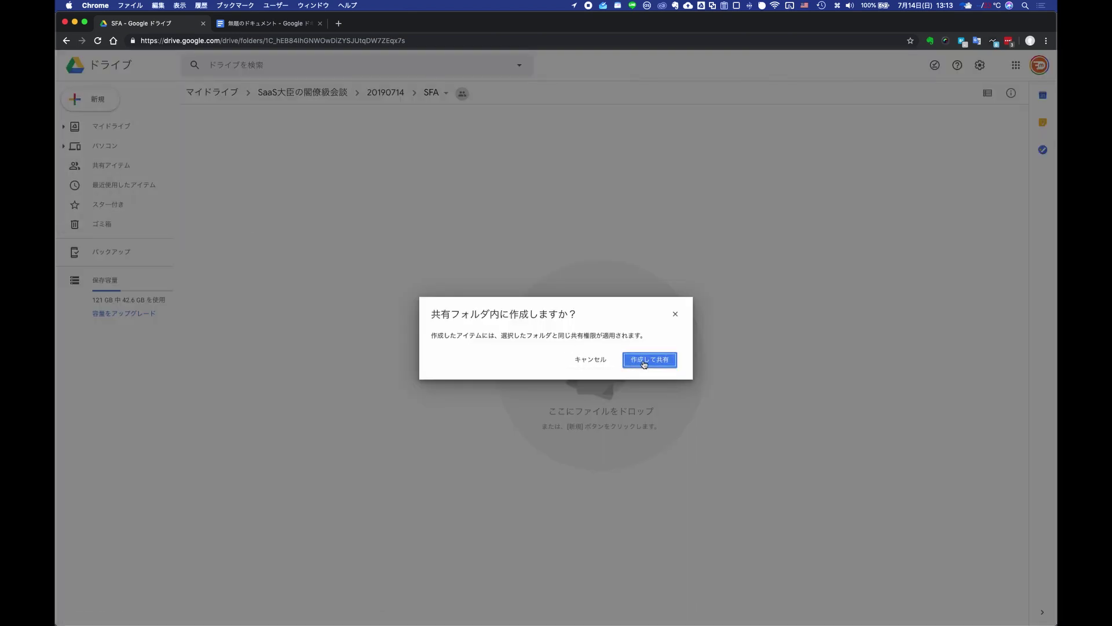
click(644, 361)
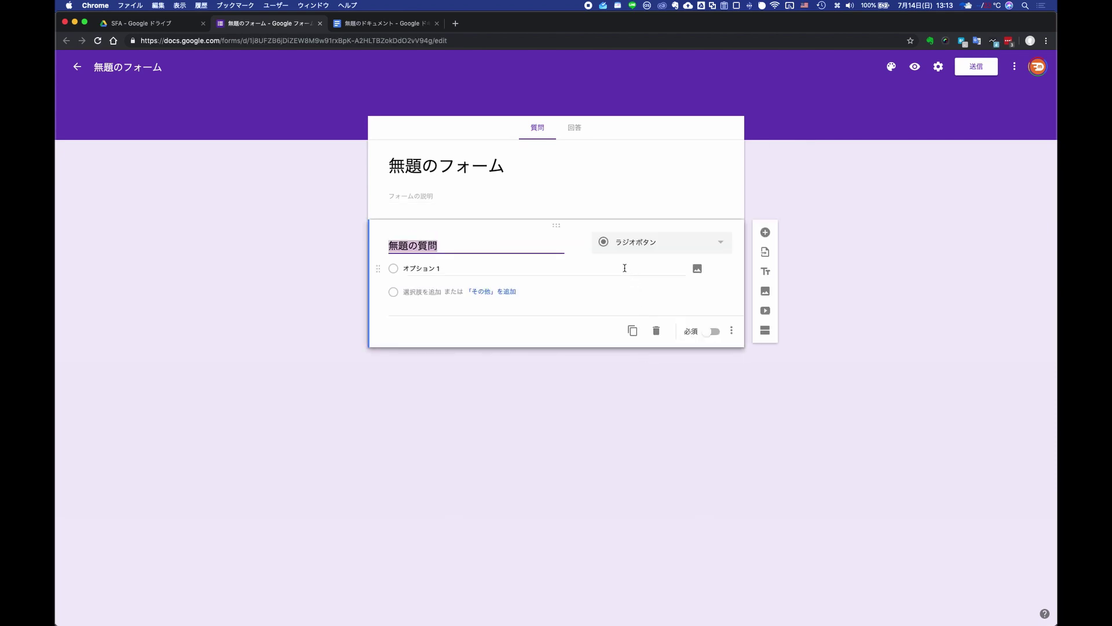
- Title the form SFAInputForm and turn on email collection and always sending response copies
click(486, 172)
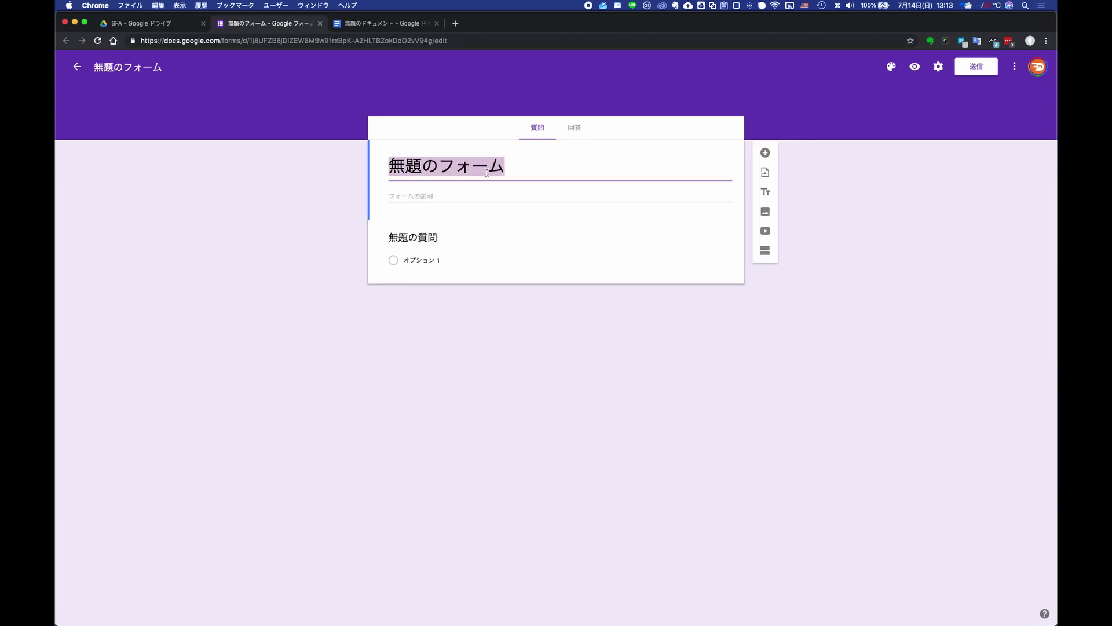
text(SFA)
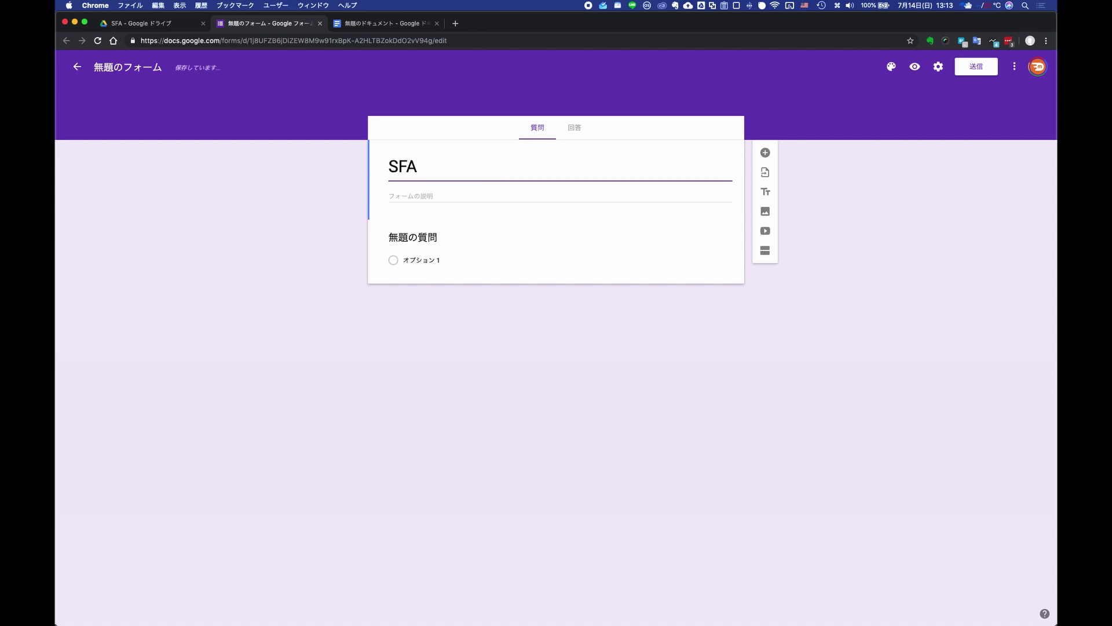
text(orm)
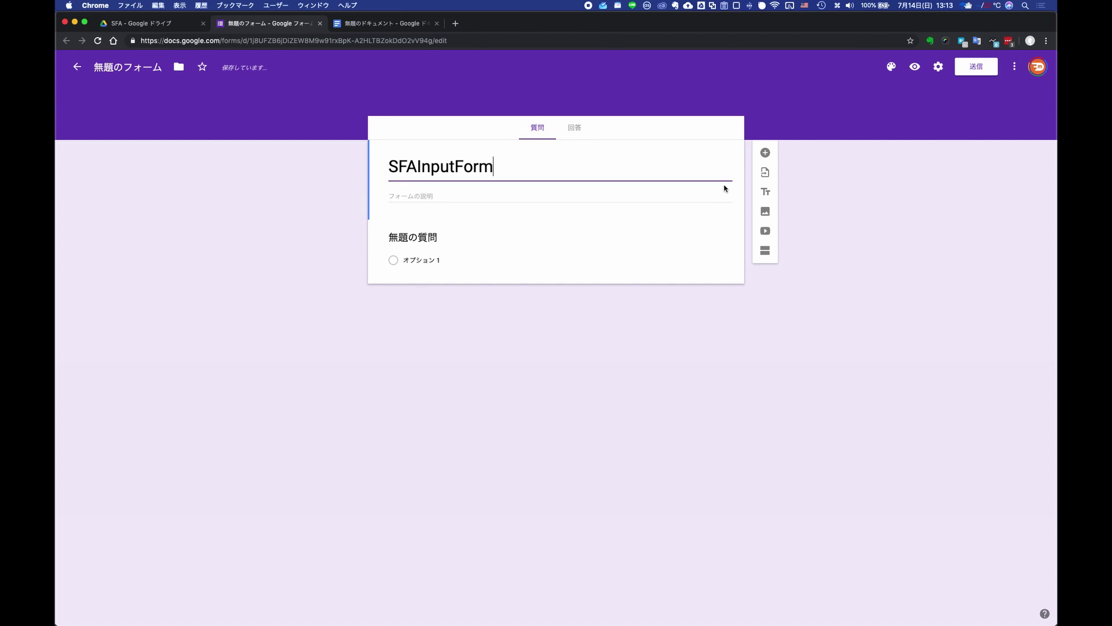
click(938, 67)
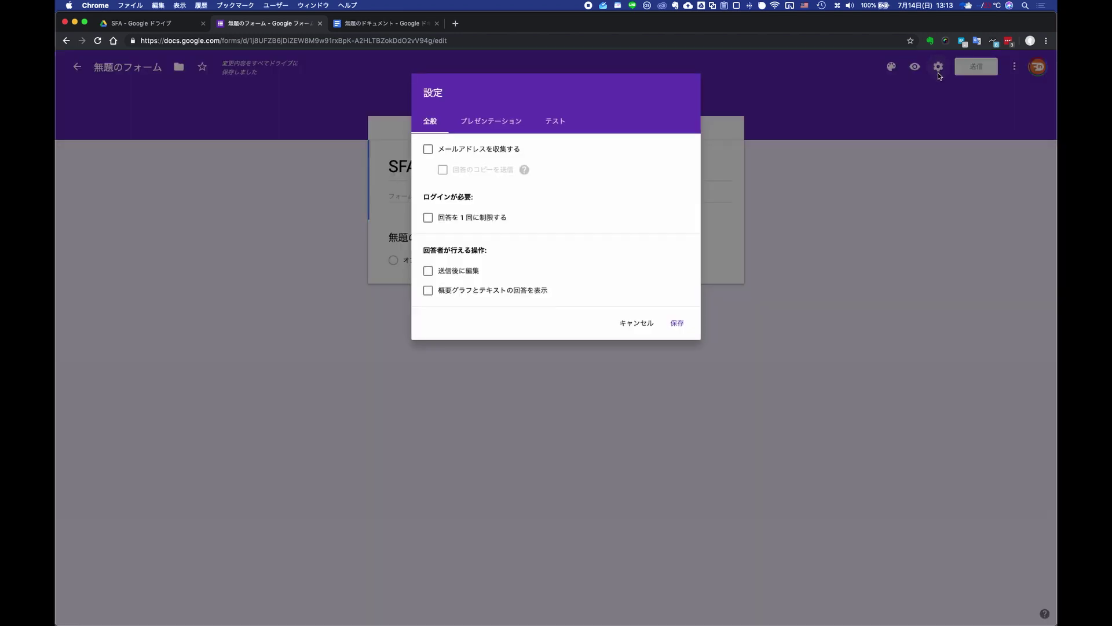
click(492, 149)
click(487, 170)
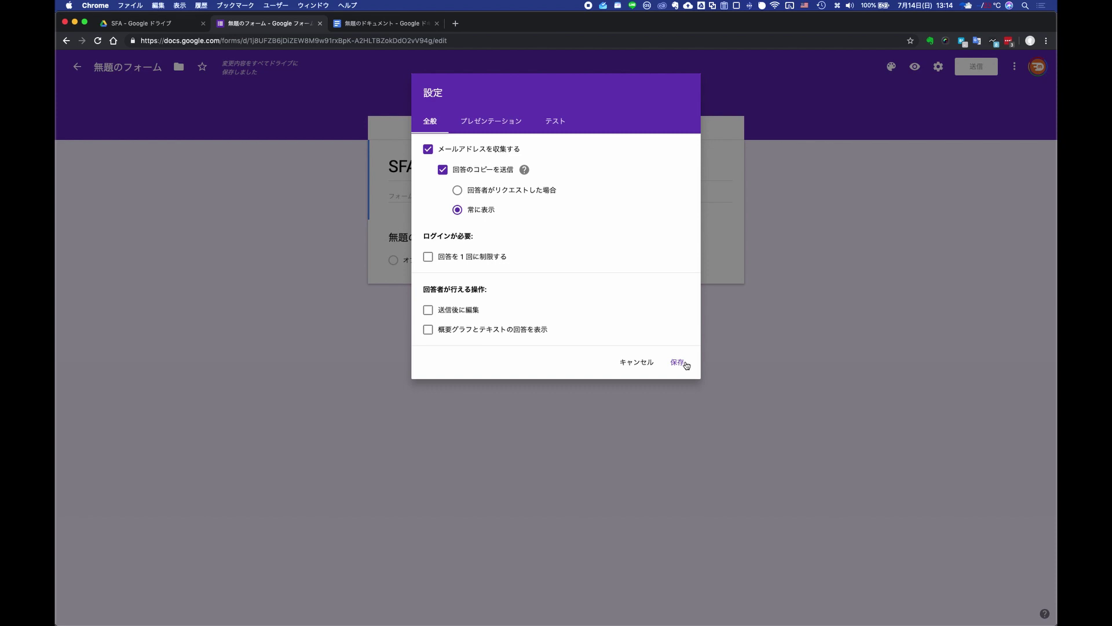
click(686, 364)
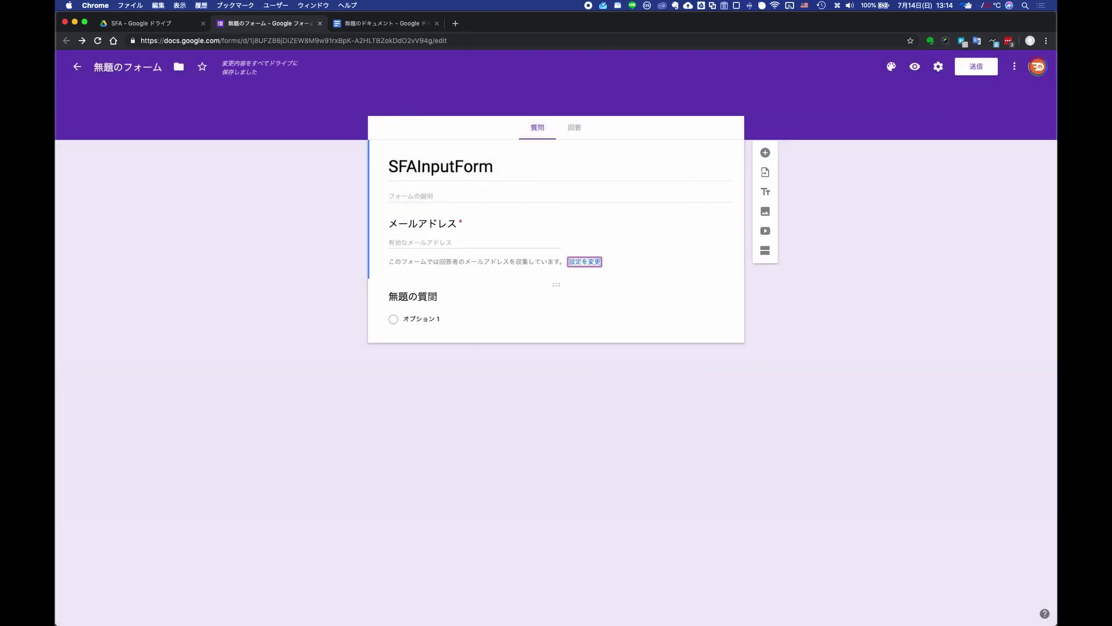
- Rename the first question to 営業担当者
click(430, 297)
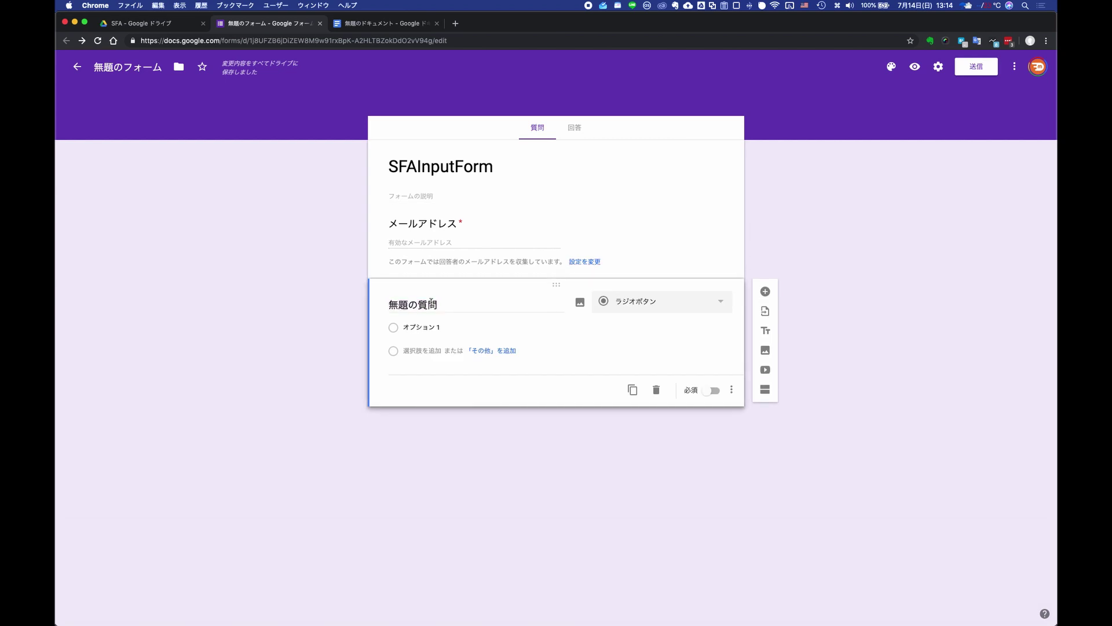
click(431, 302)
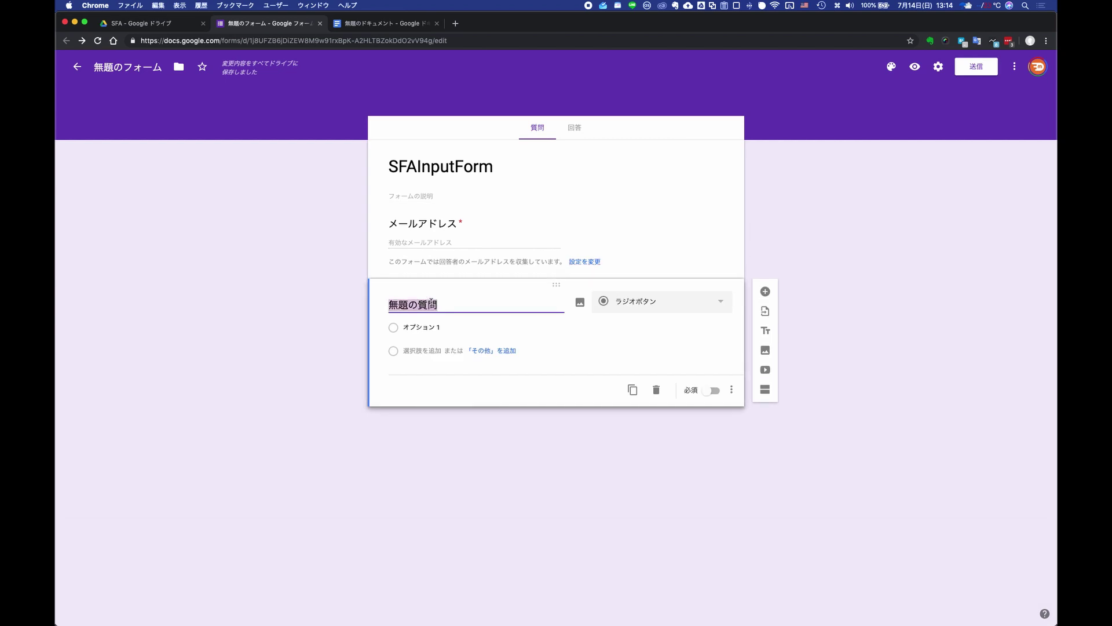
text(eigyoutantousha)
key(Tab)
key(Return)
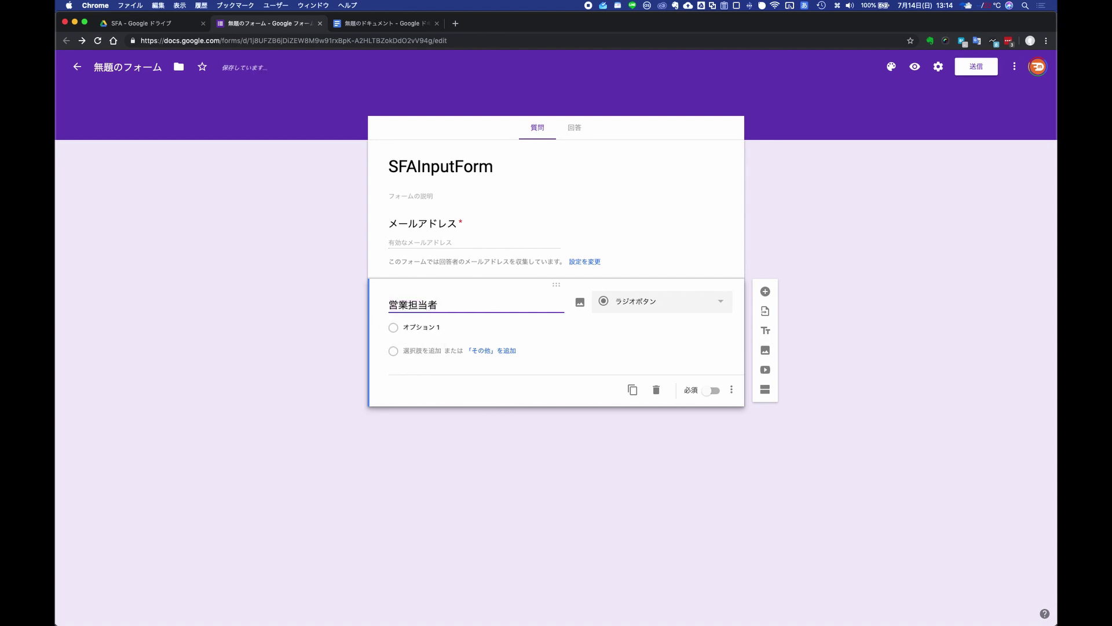
- Enter the first two salesperson names as 営業担当者 choices
click(449, 328)
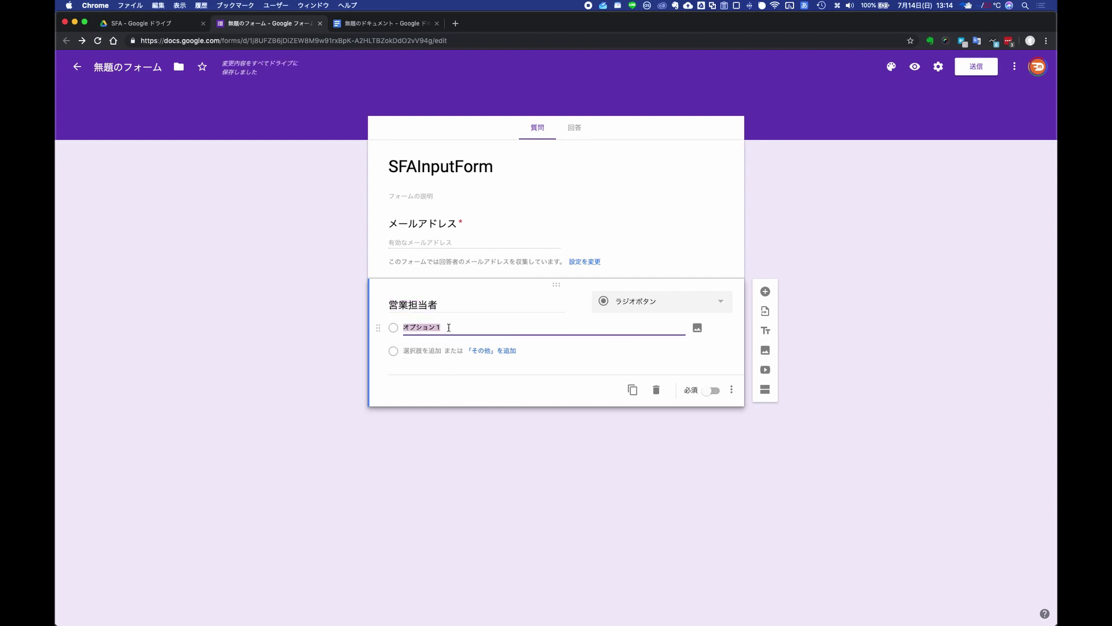
text(tanakatarou)
key(space)
key(Return)
key(Return)
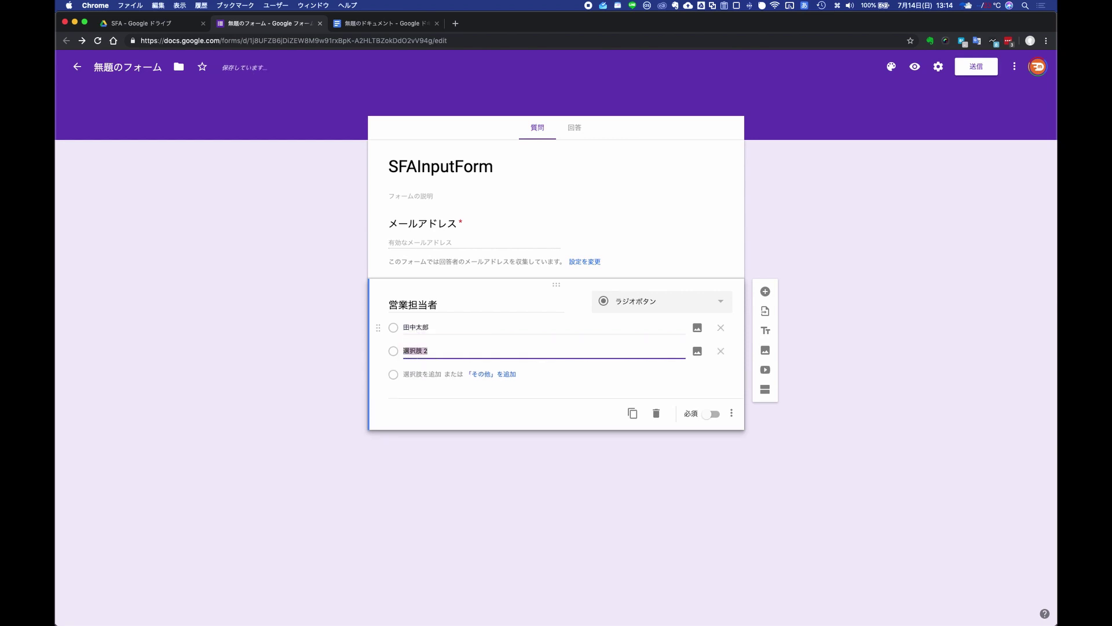
text(satouhanako)
key(space)
key(Return)
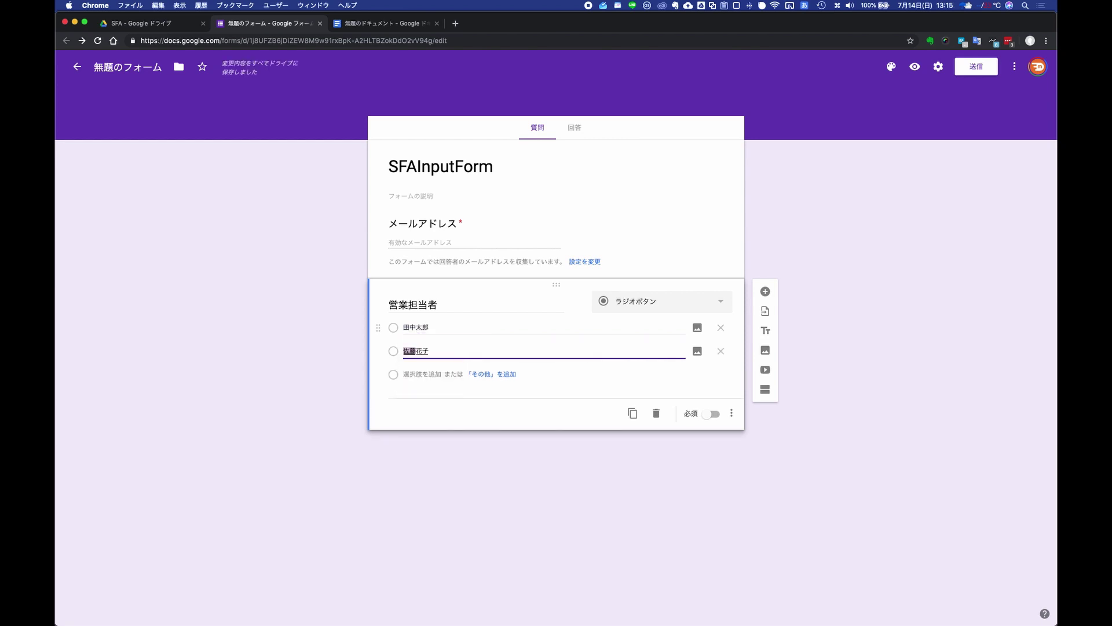
- Add the remaining three salesperson names as choices, then start a new question
key(Return)
text(maikeru)
key(space)
key(Return)
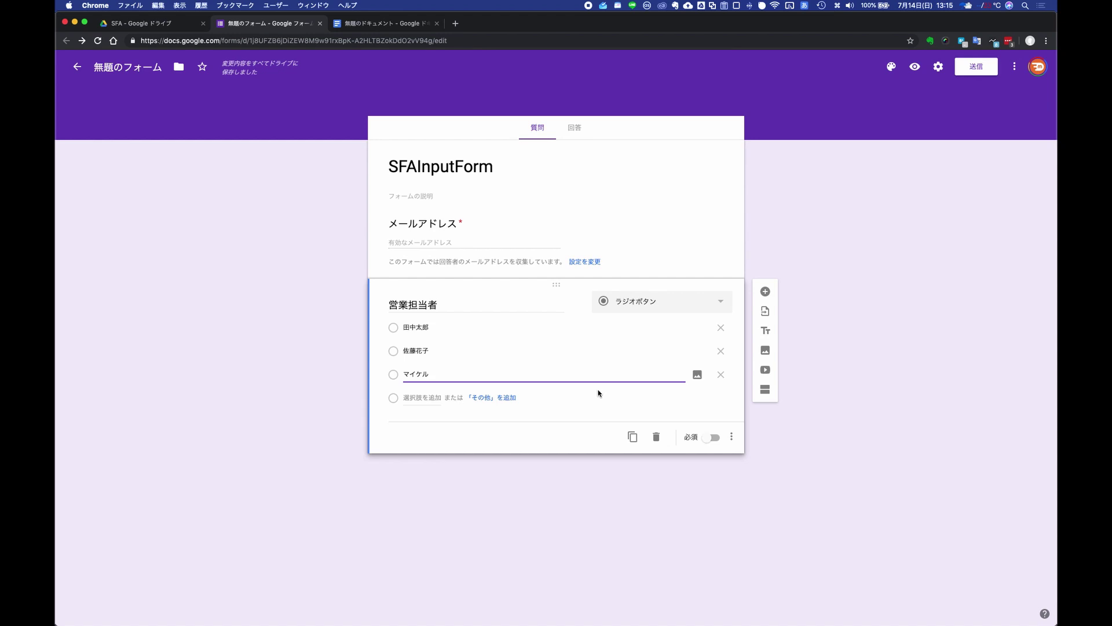
click(423, 398)
text(suthi-bu)
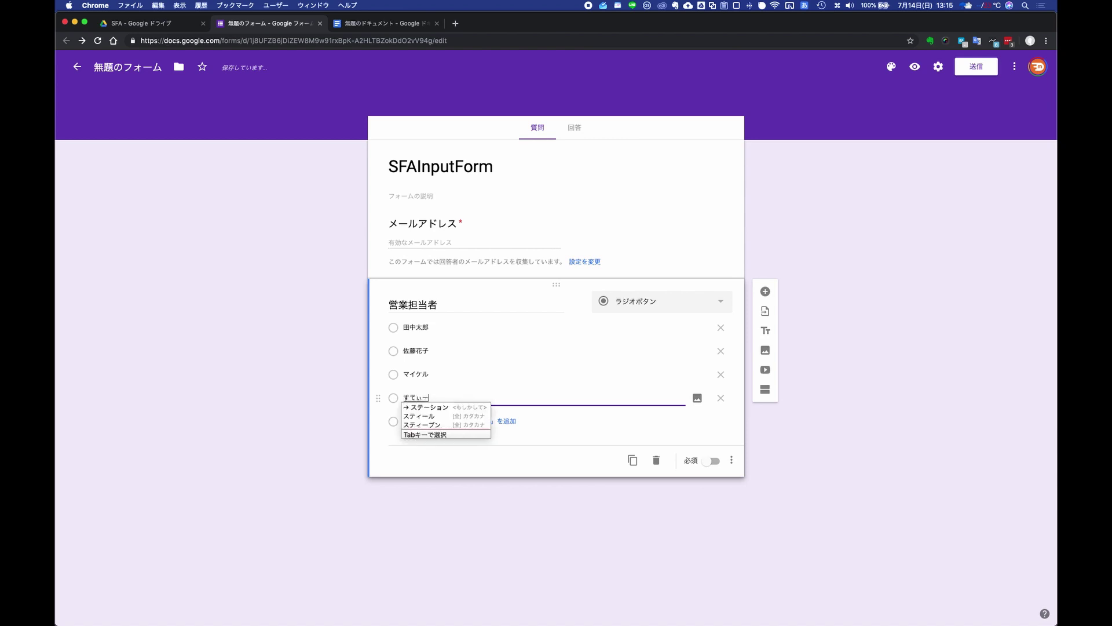
key(Return)
key(Return)
text(jo-ji)
key(Return)
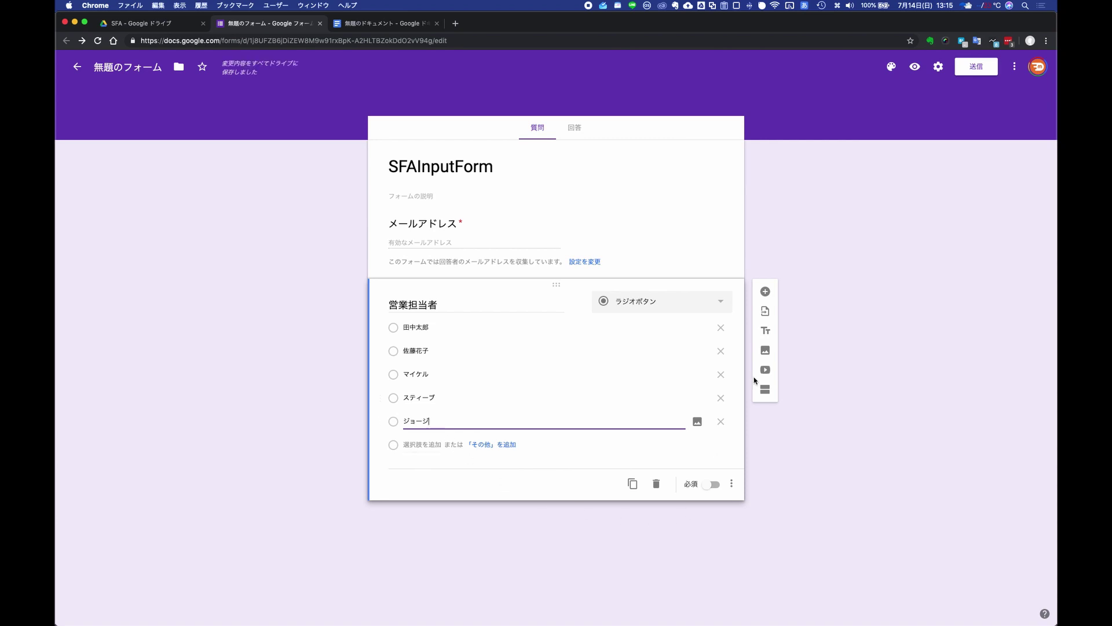
click(767, 291)
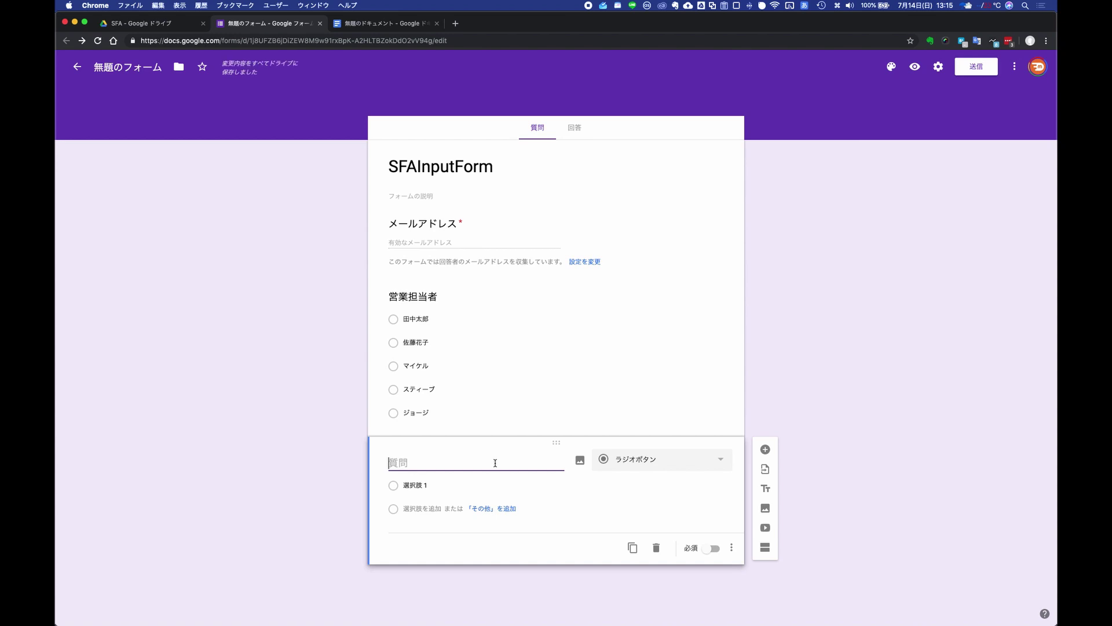
- Title the new question 営業先企業 with choices アップル社 and グレープ社
text(営業先企業)
mouse_move(496, 487)
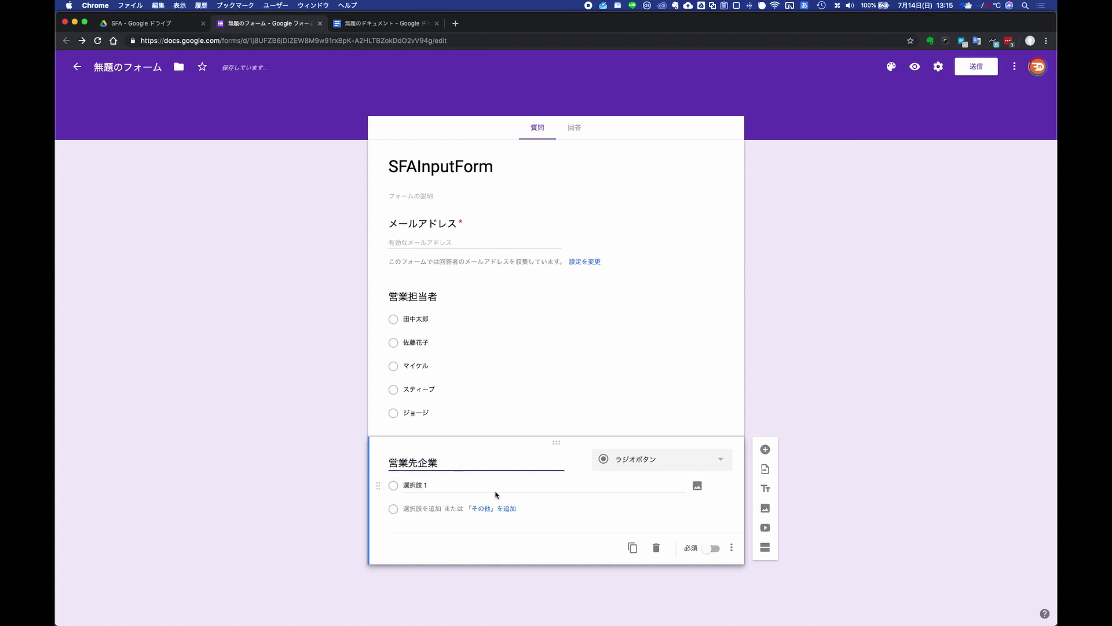
click(476, 488)
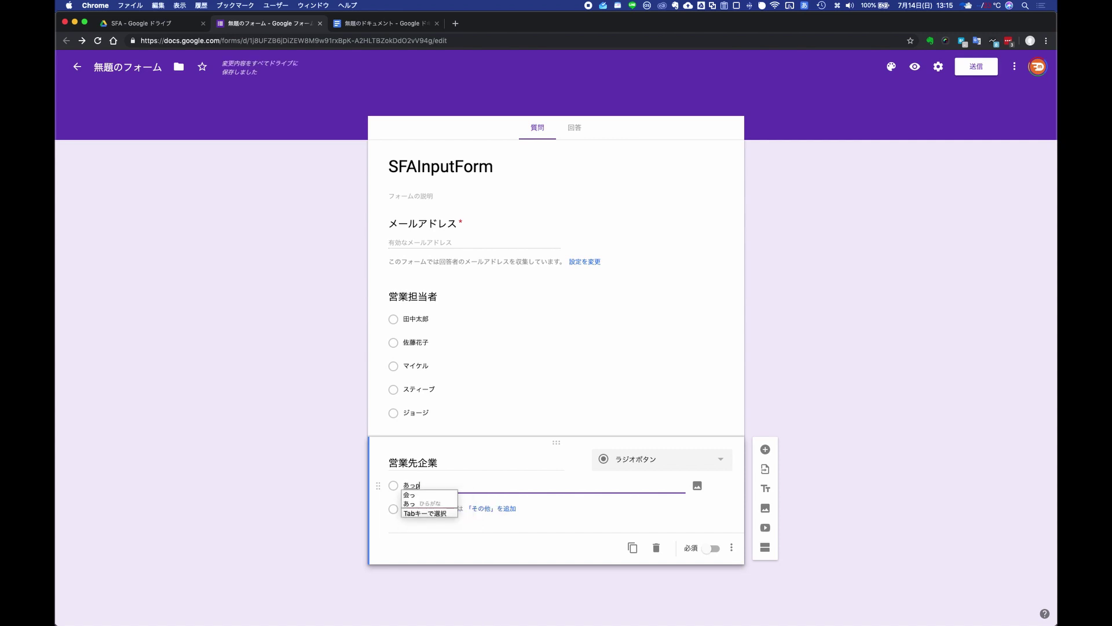
text(アップル社)
key(Return)
text(ぐれーぷしゃ)
key(Return)
key(Return)
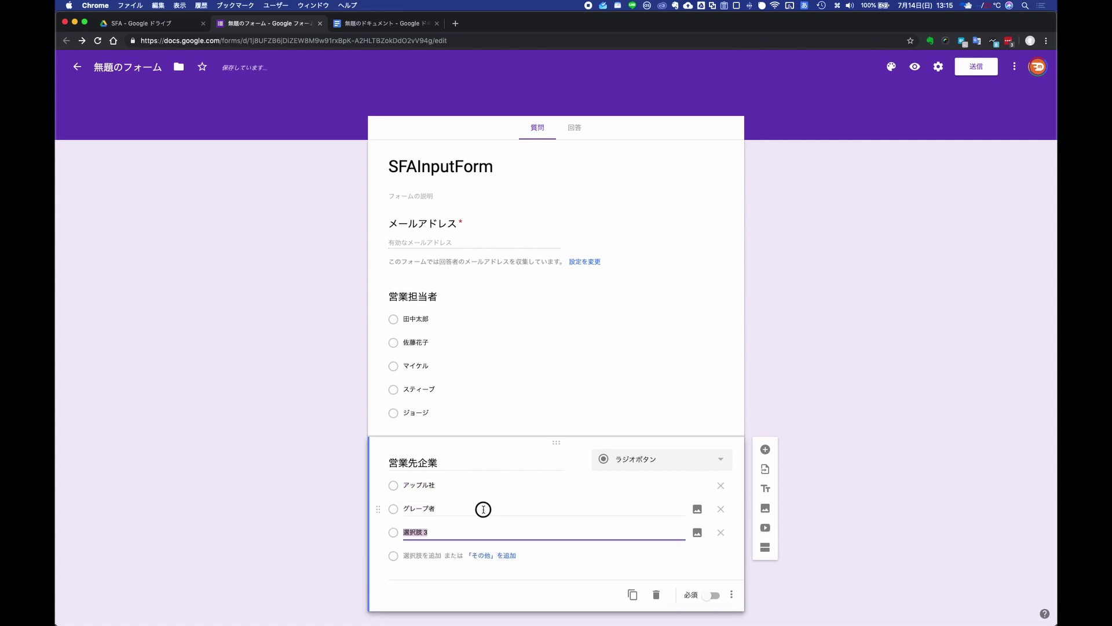
click(483, 509)
click(483, 509)
key(BackSpace)
text(しゃ)
key(space)
key(space)
key(Return)
- Add the choices オレンジ社 and バナナ社
click(483, 530)
text(おれんじ)
key(space)
key(Return)
text(しゃ)
key(space)
key(Return)
key(Return)
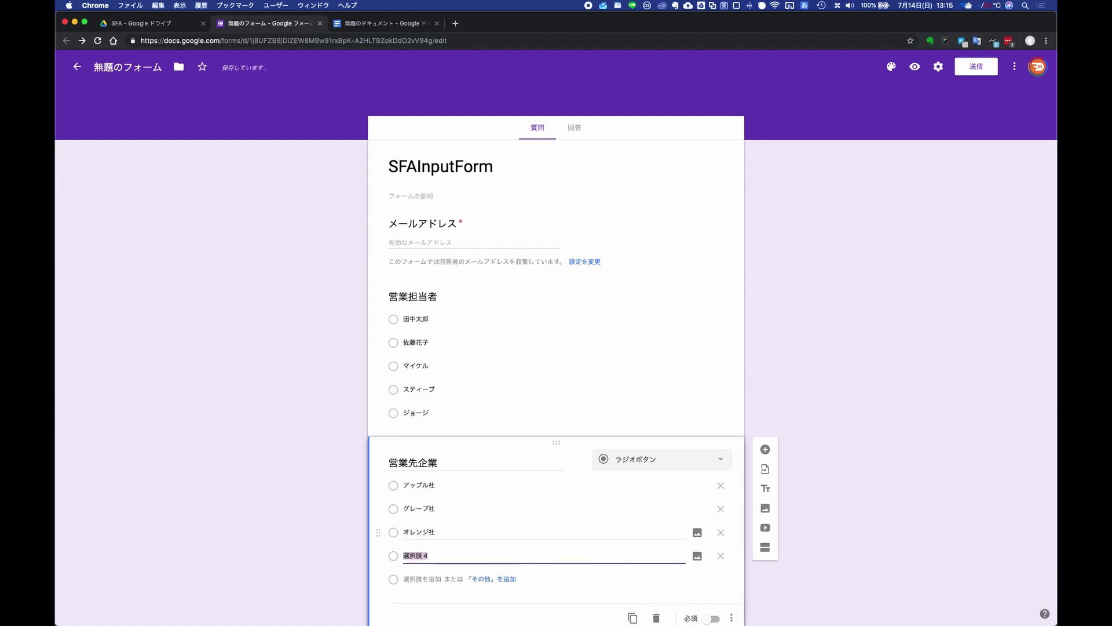
text(ばなな)
key(space)
key(Return)
text(しゃ)
key(space)
key(Return)
- Add the choices グアバ社 and ココナッツ社, then start a new question
key(Return)
text(ぐあば)
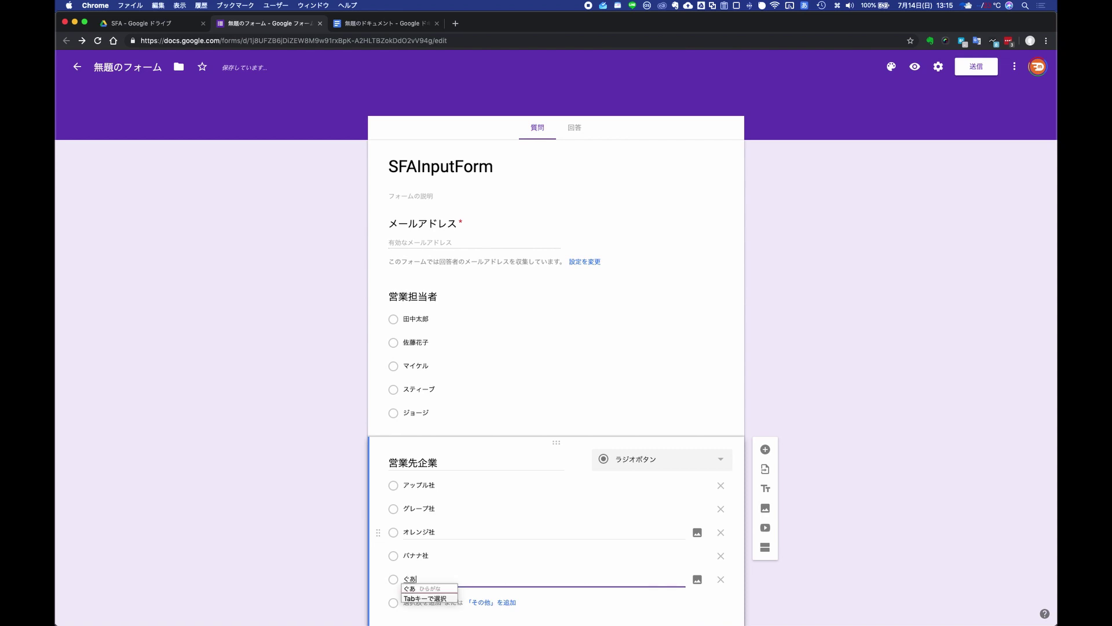
key(space)
key(Return)
text(しゃ)
key(space)
key(Return)
key(Return)
text(ここなttsu)
key(space)
key(Return)
text(しゃ)
key(space)
key(Return)
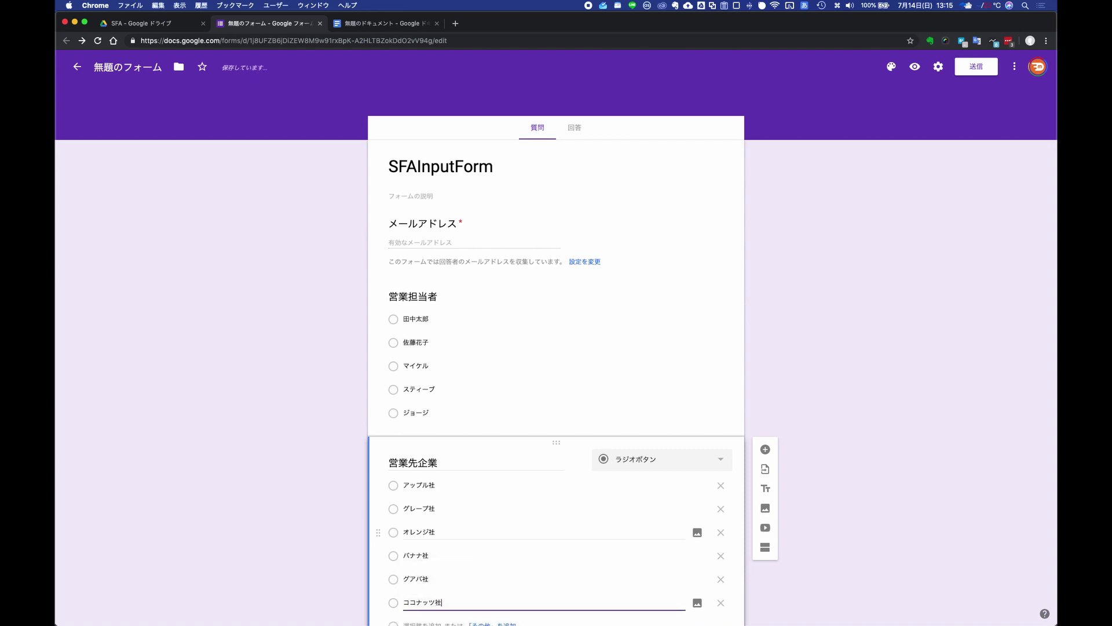
scroll(538, 442, down, 3)
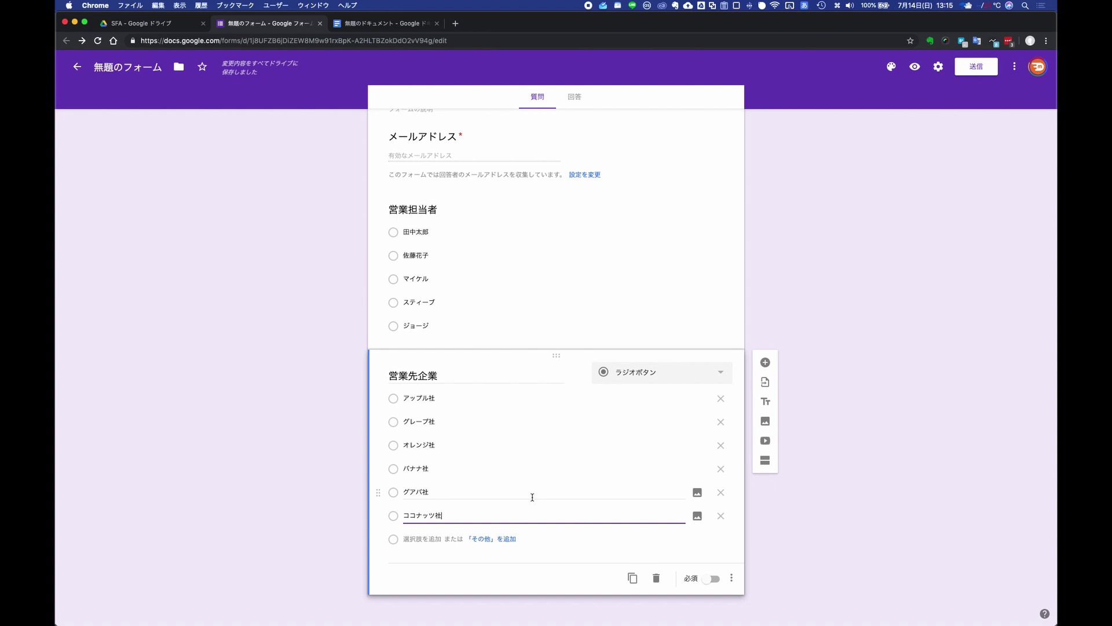
click(765, 362)
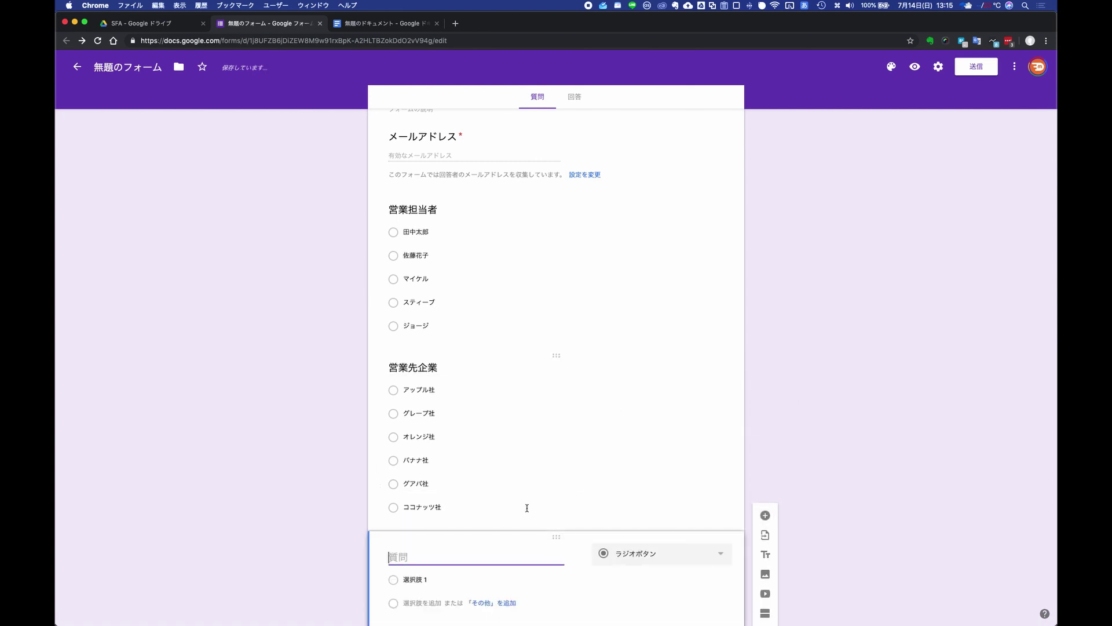
- Make the new question a Short answer titled 案件名, then add another question
click(658, 492)
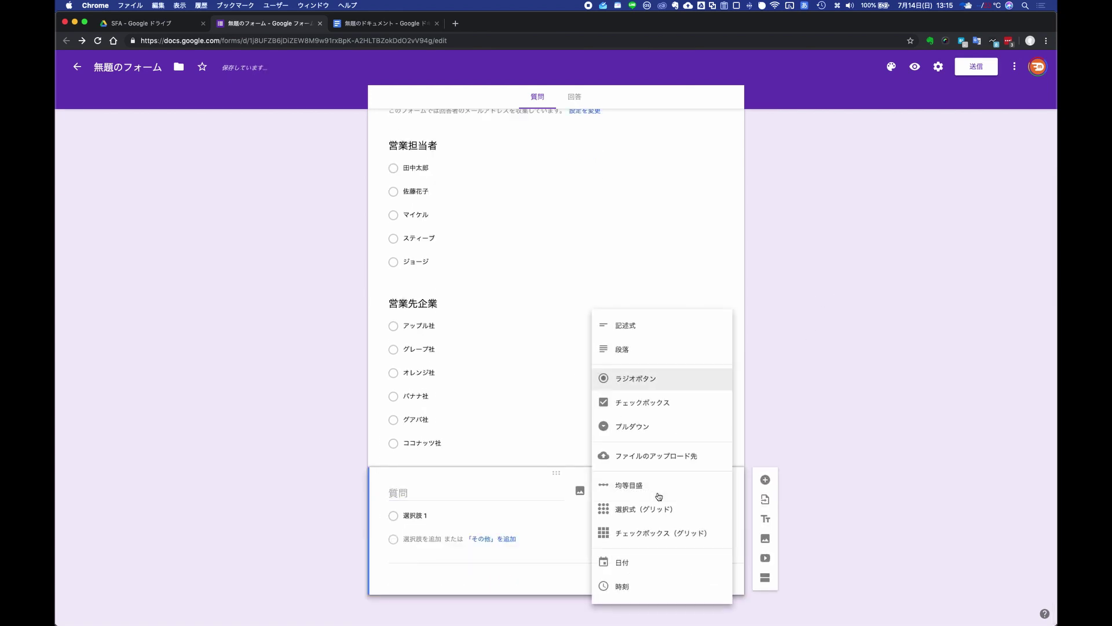
click(650, 322)
click(487, 511)
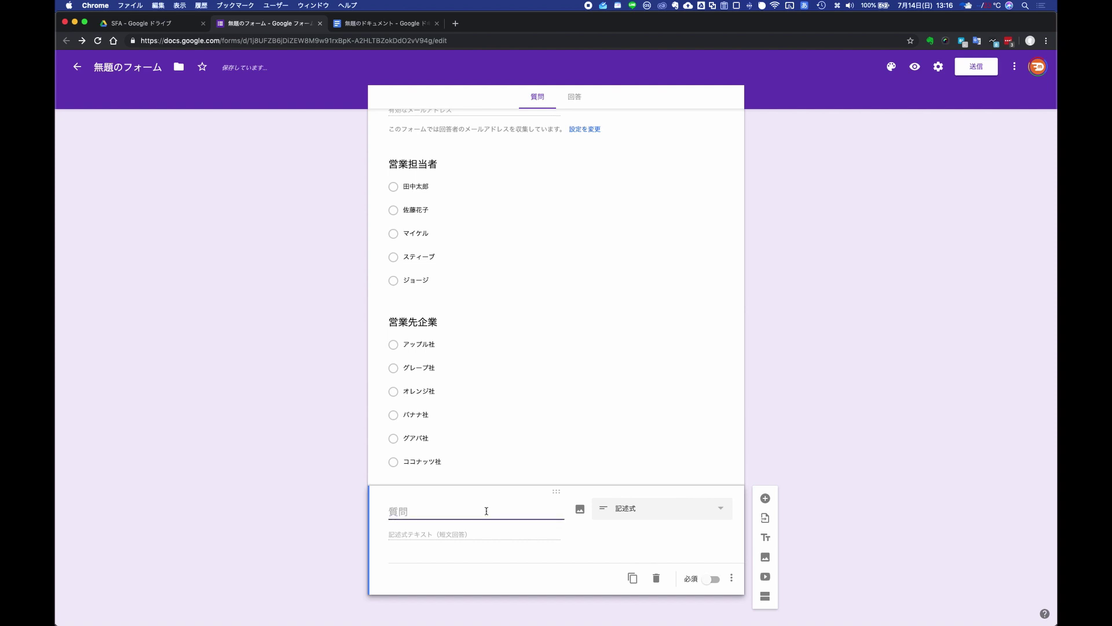
text(案件名)
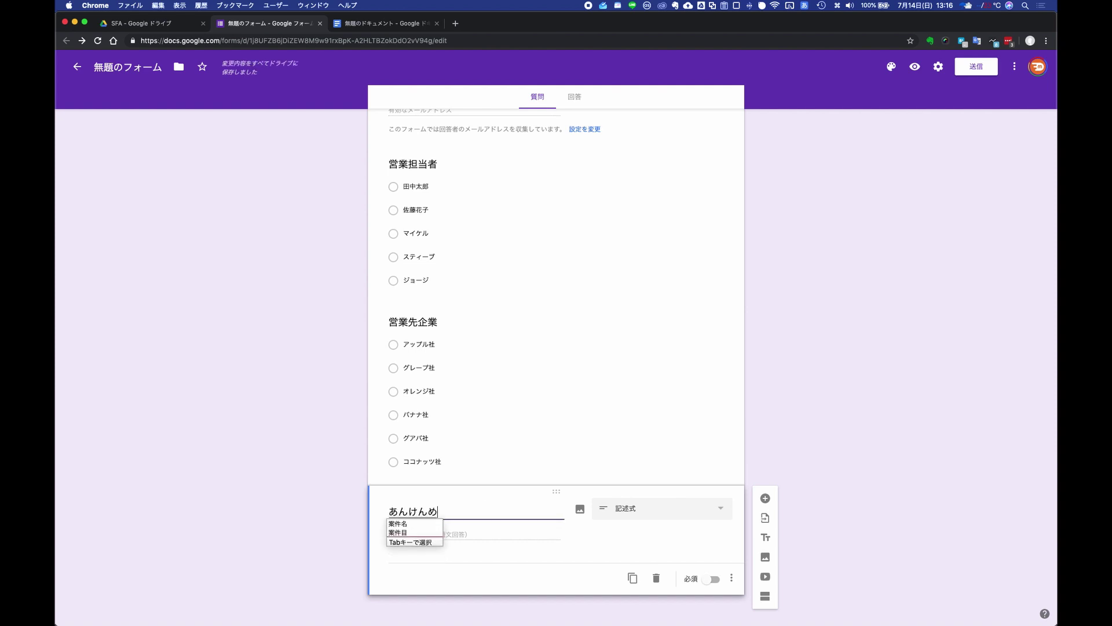
key(Return)
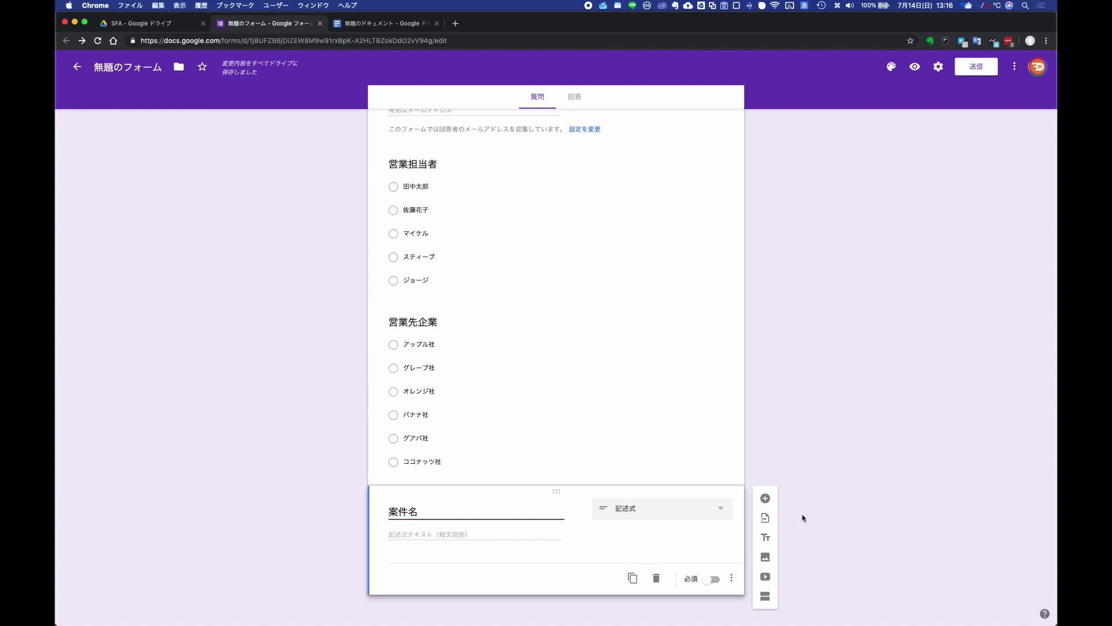
click(765, 499)
click(764, 499)
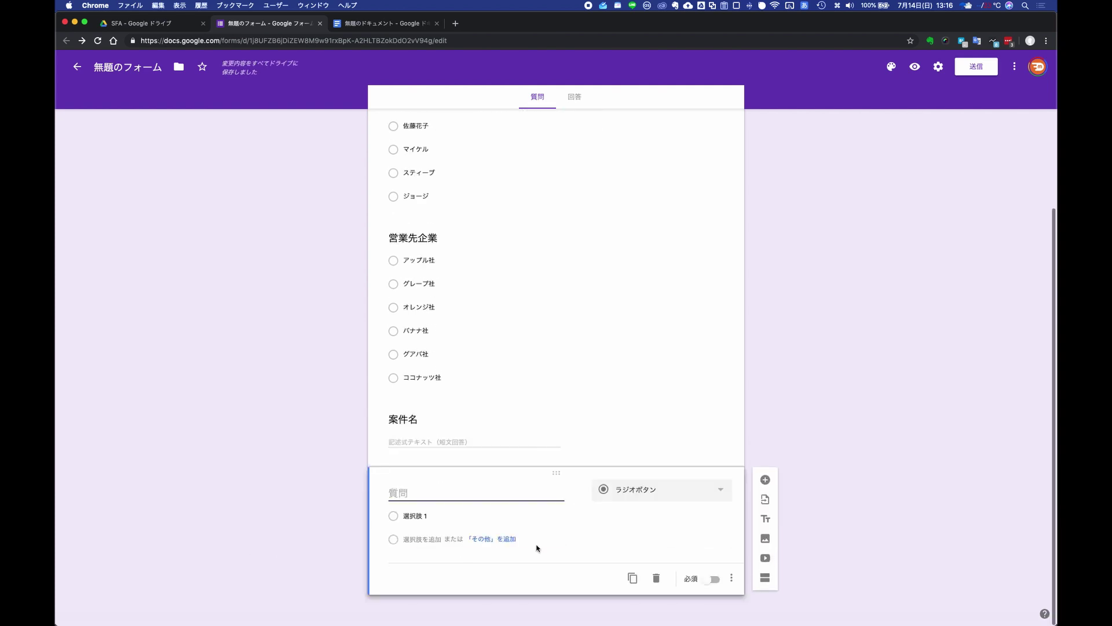
- Keep the question multiple choice and title it 商談ステージ
click(603, 490)
click(491, 496)
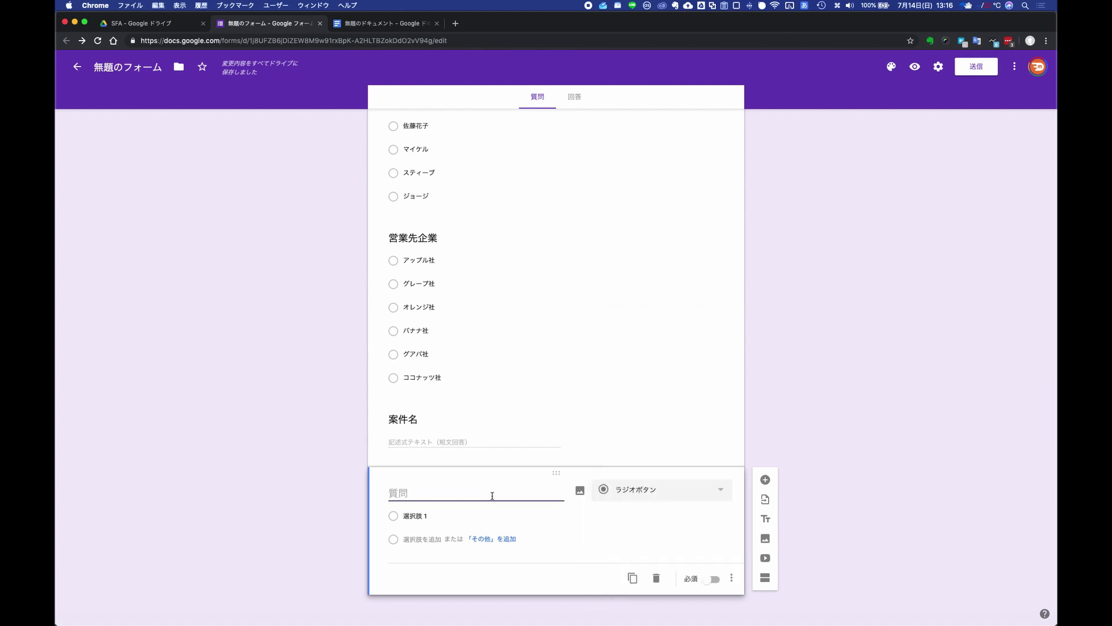
text(しょうだんすてーじ)
key(space)
key(Return)
- Enter the first stage options コンタクト and リード
click(459, 519)
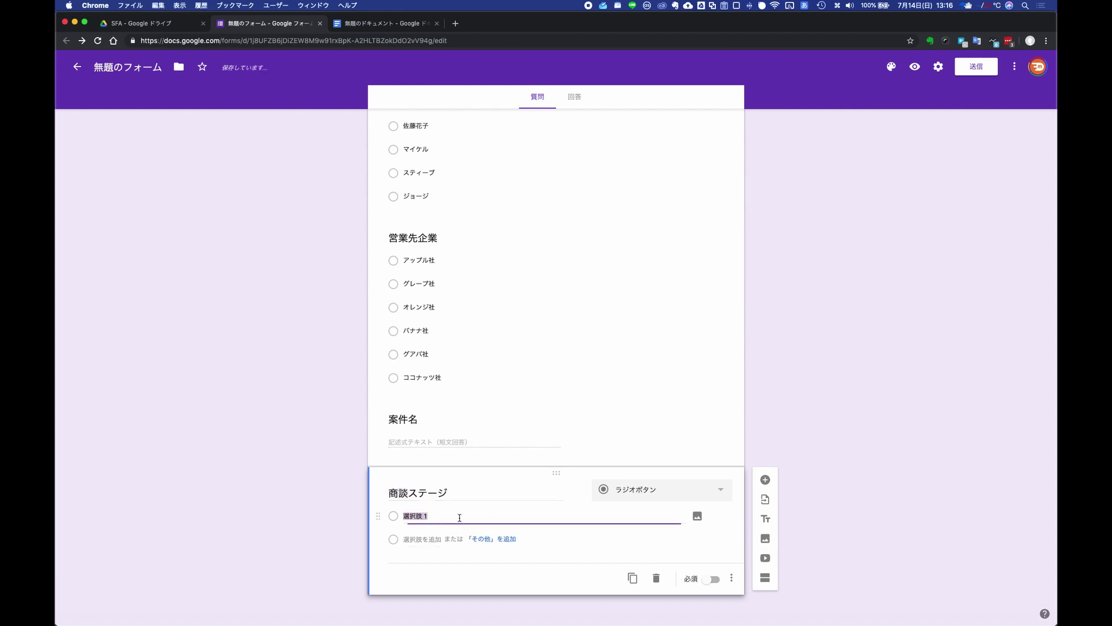
text(こんたくと)
key(space)
key(Return)
key(Return)
text(りーど)
key(space)
- Add the stage options 案件化 and 提案・見積もり
key(Return)
key(Return)
text(あんけんか)
key(space)
key(Return)
key(Return)
text(ていあん)
key(space)
text(・みつもり)
key(space)
key(Return)
key(Return)
- Add the stage options クロージング, 受注・契約 and フォローアップ
text(くろーじんぐ)
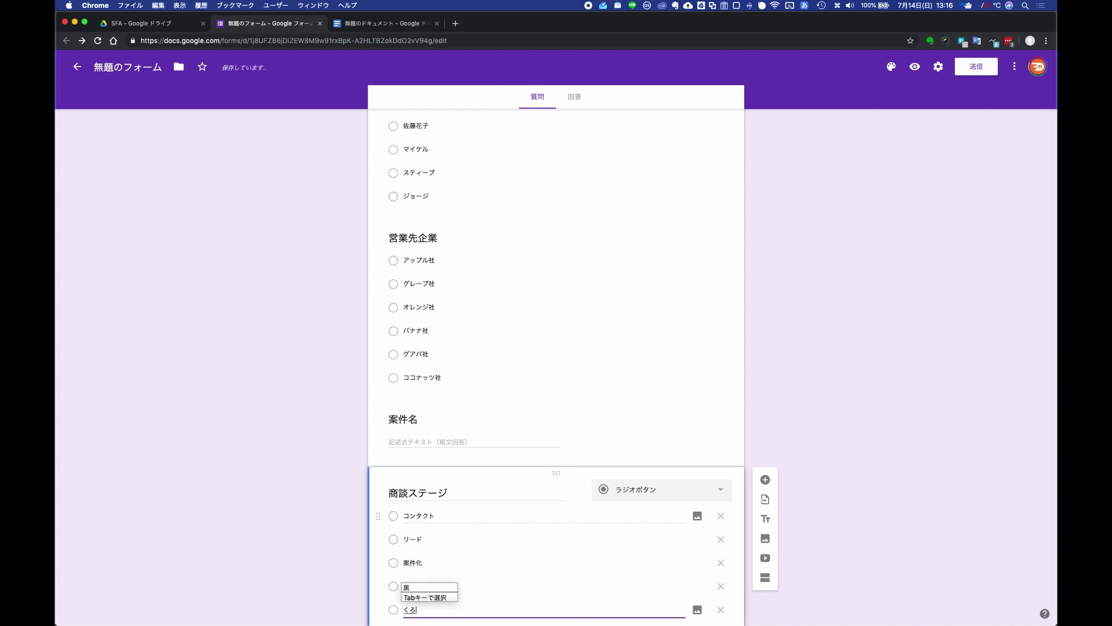
key(space)
key(Return)
key(Return)
text(じゅちゅう)
key(space)
text(・けいやく)
key(space)
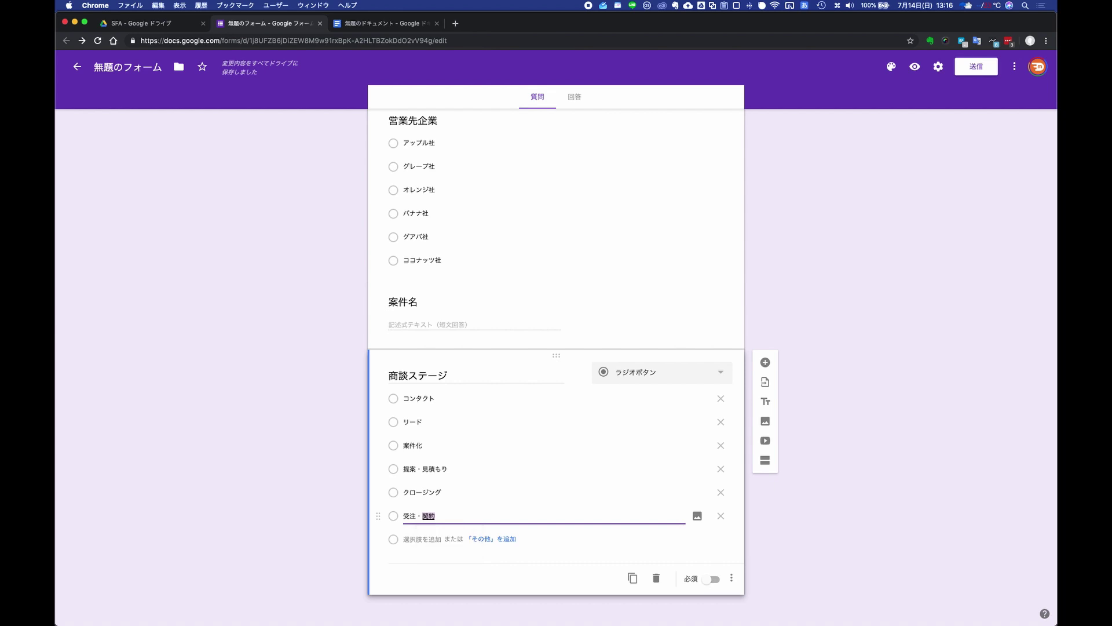
key(Return)
key(Return)
text(ふぉろーあっぷ)
key(space)
key(Return)
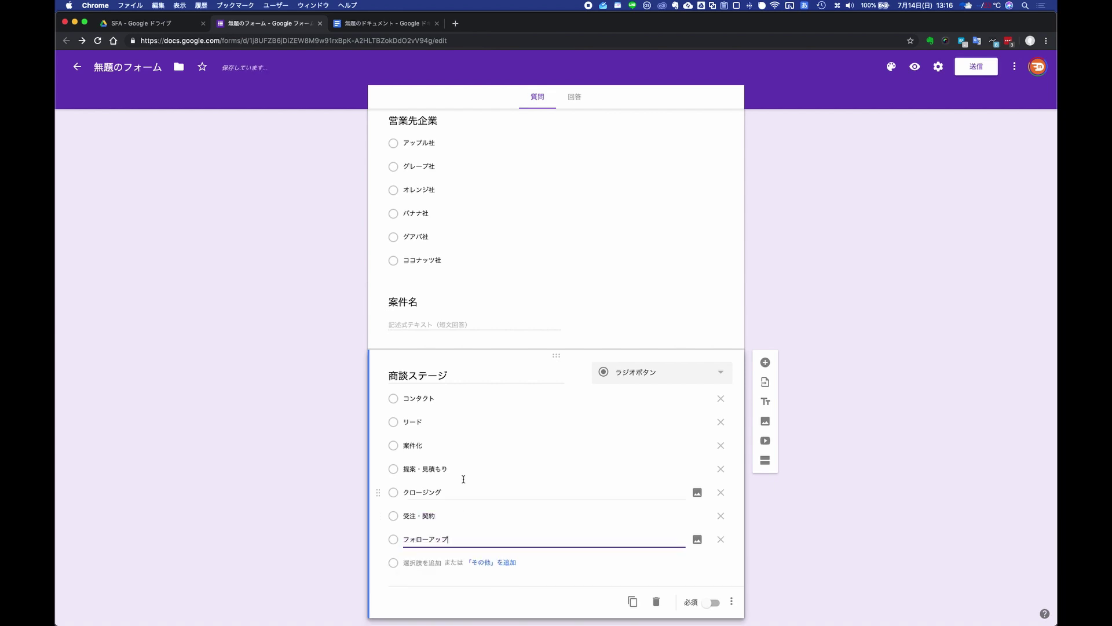
- Review the text of all seven stage options, then start a new question
click(471, 397)
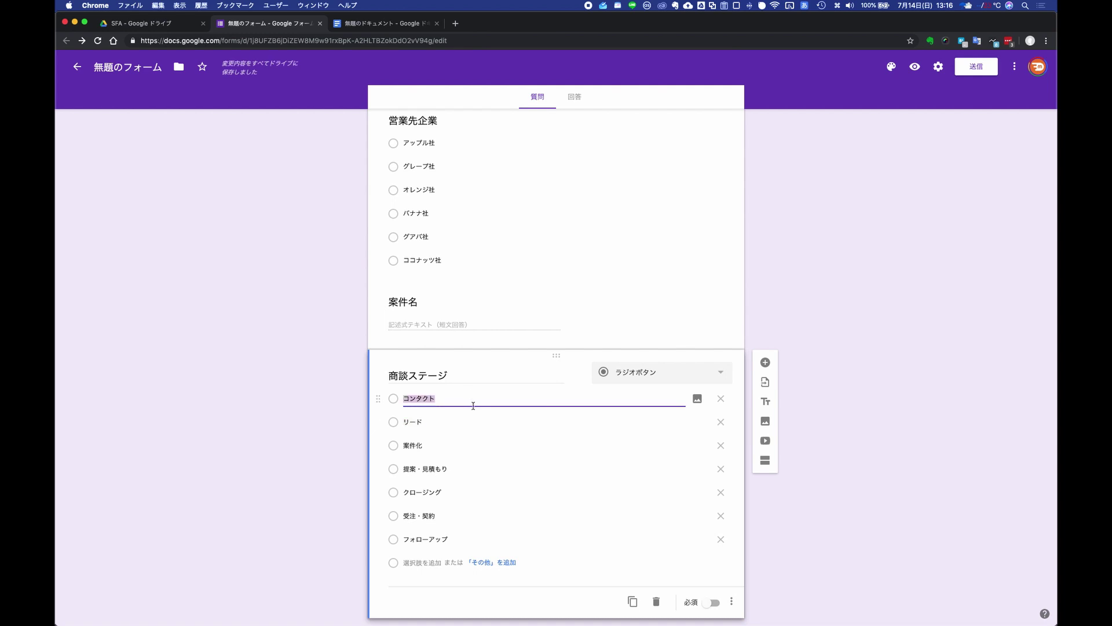
click(474, 421)
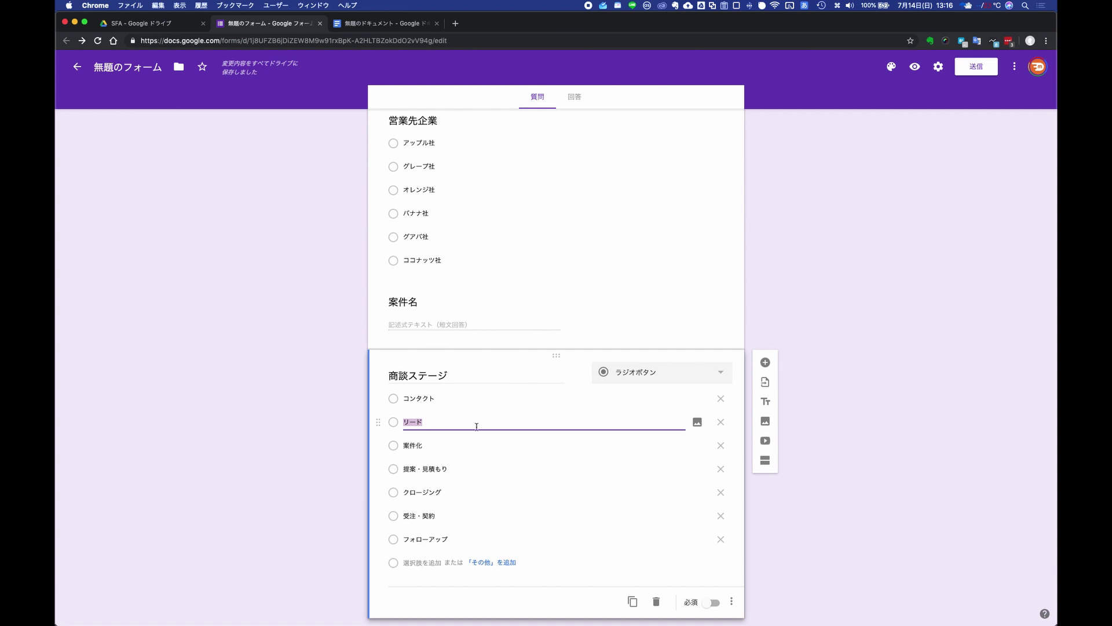
click(478, 446)
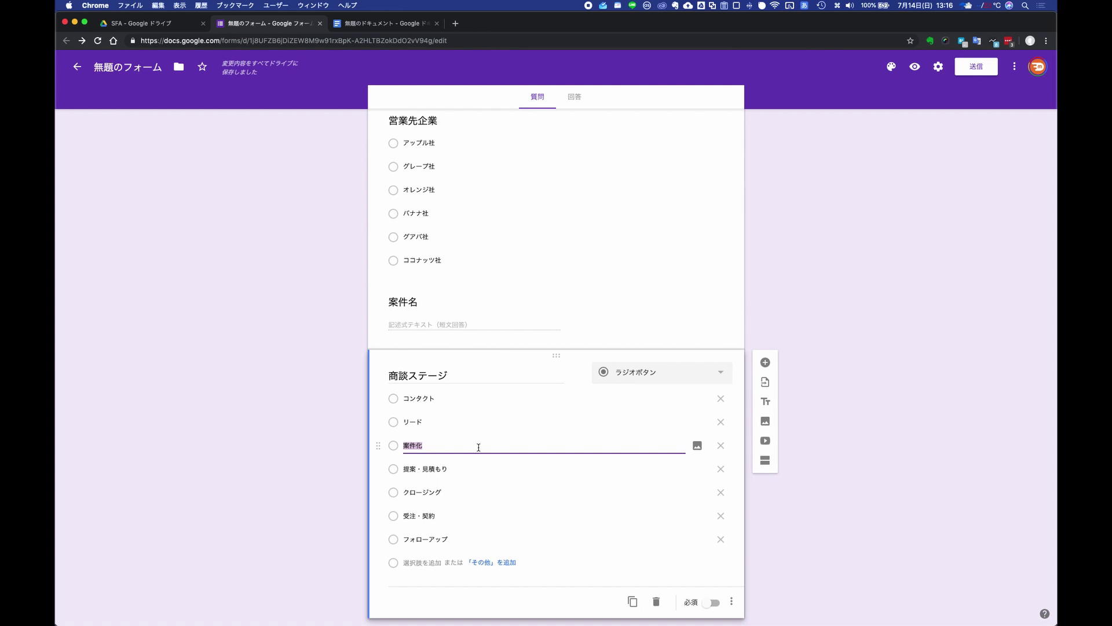
click(474, 473)
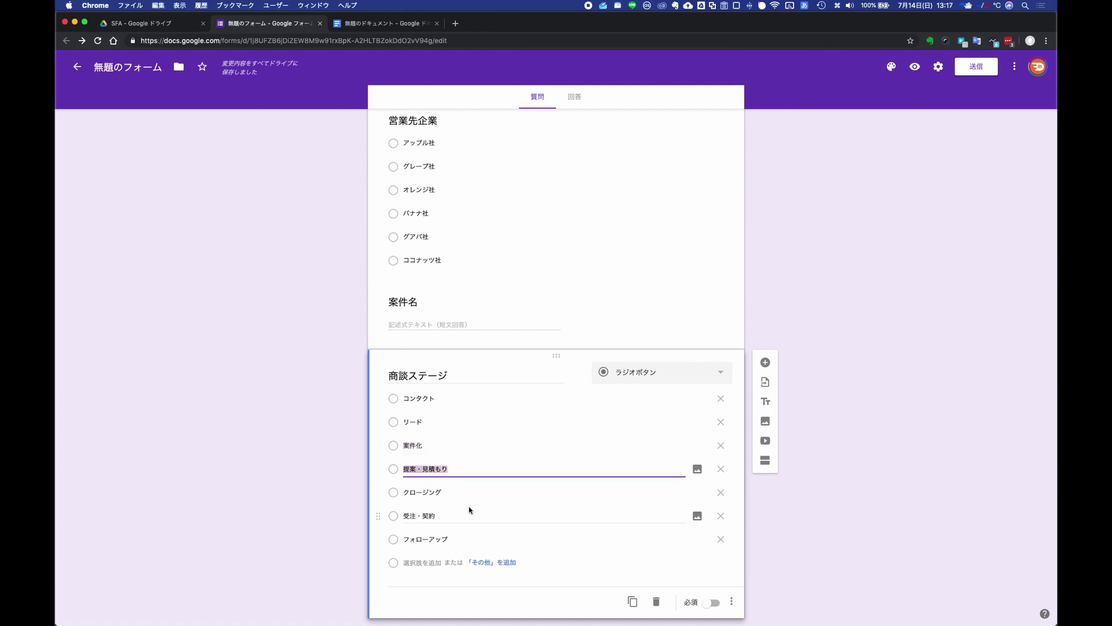
click(470, 493)
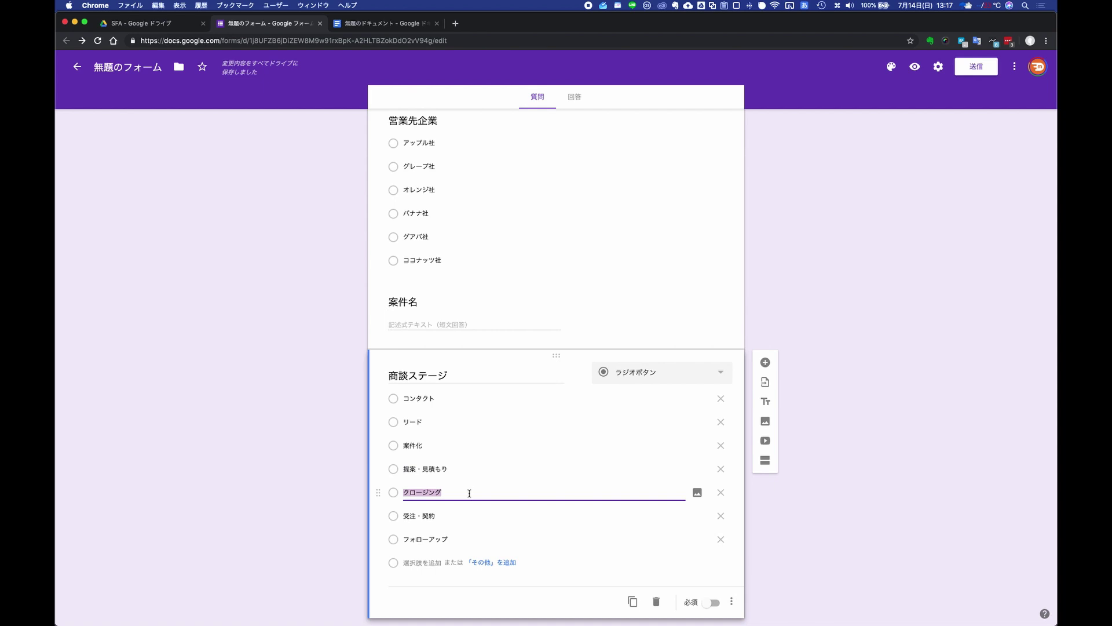
click(471, 515)
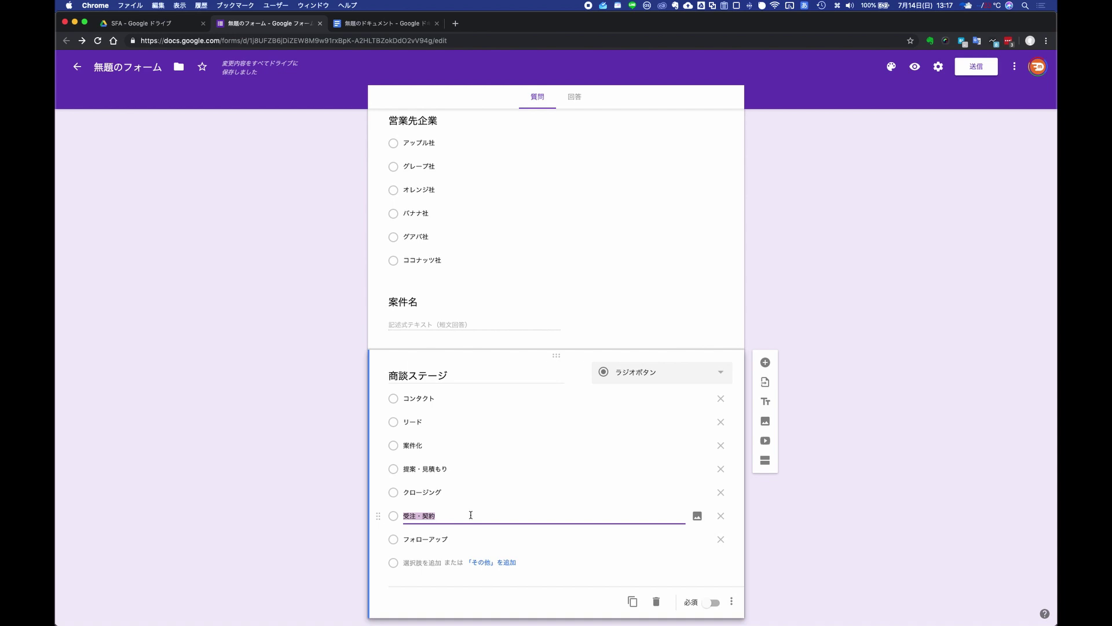
click(470, 542)
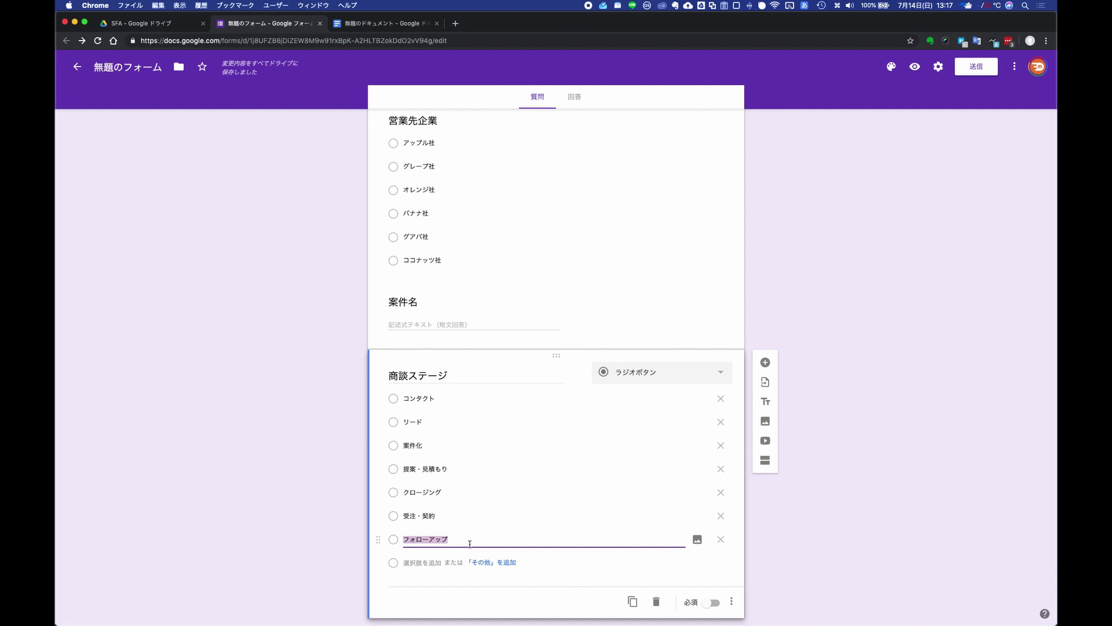
click(766, 362)
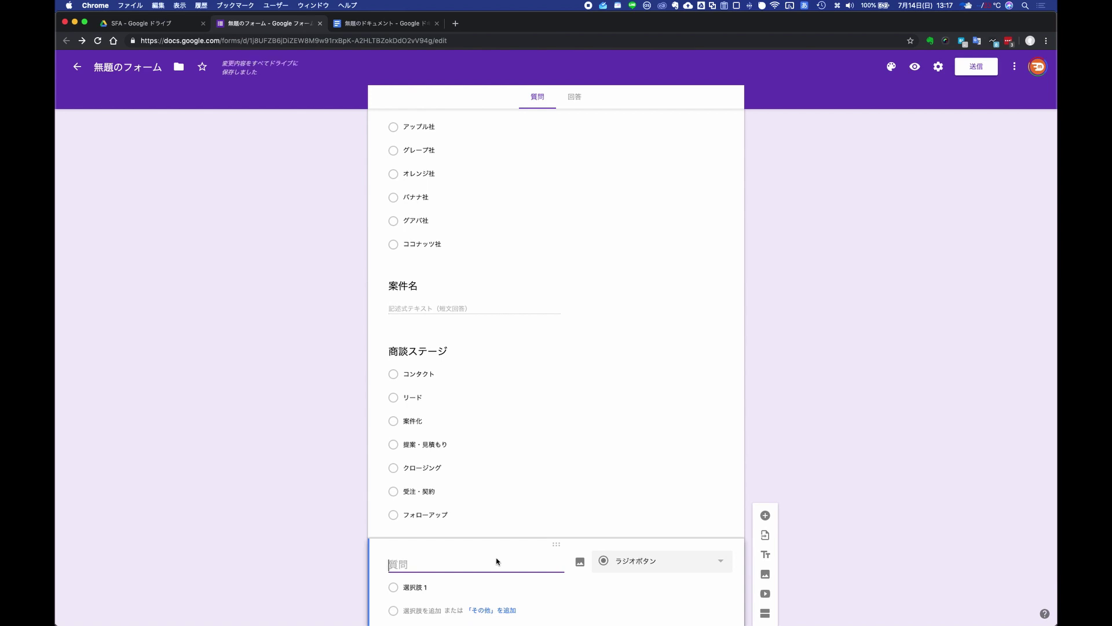
- Title the new question 受注見込み and set its type to Multiple choice
text(じゅちゅうみk)
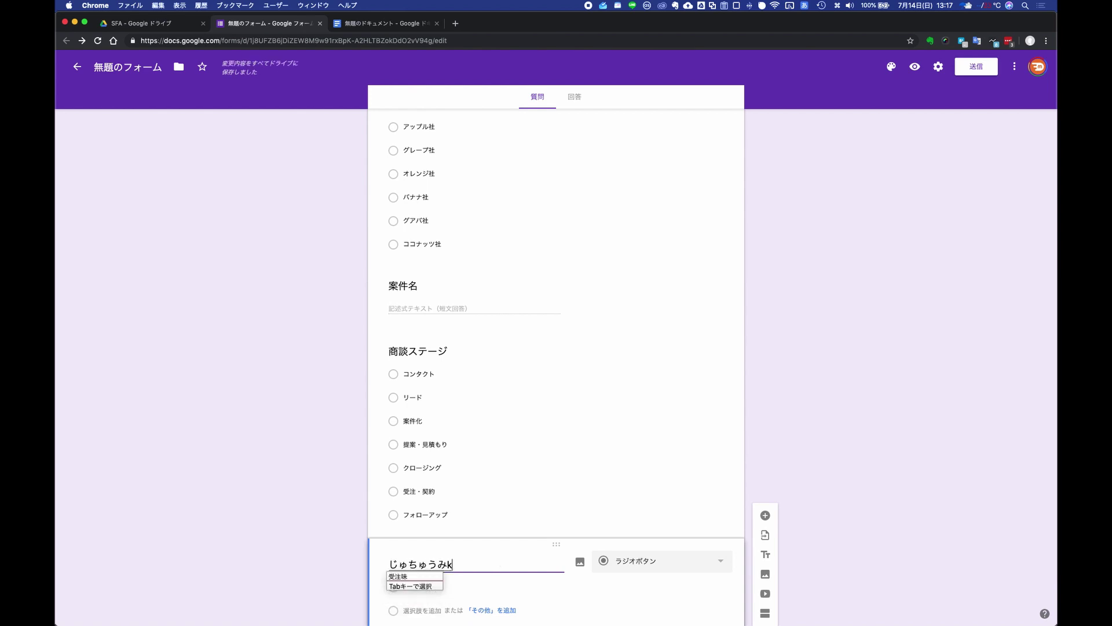
text(こみ)
key(space)
key(Return)
click(649, 480)
click(635, 378)
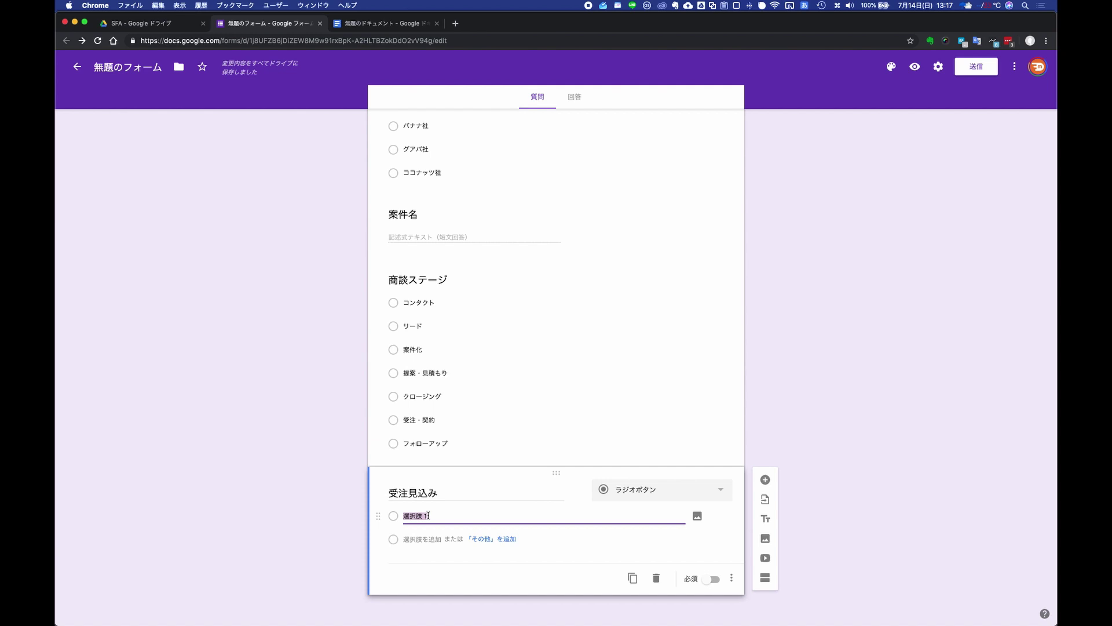
- Enter the options Aヨミ, Bヨミ, Cヨミ and Dヨミ
text(Aヨミ)
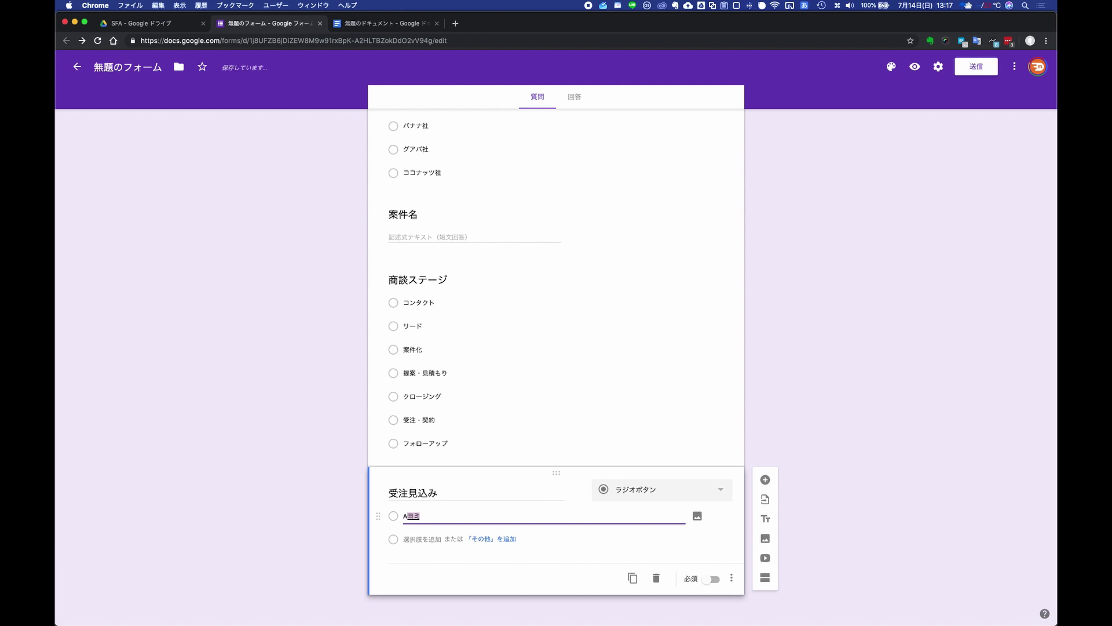
key(Return)
key(Return)
text(Bヨミ)
key(Return)
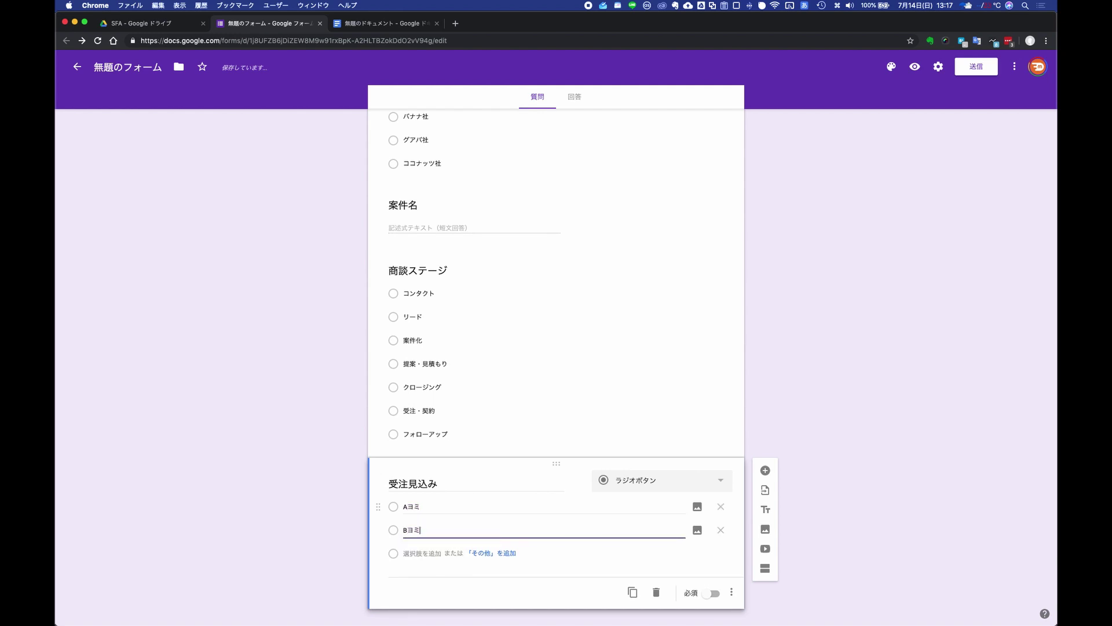
key(Return)
text(Cヨミ)
key(Return)
key(Return)
text(Dヨミ)
key(Return)
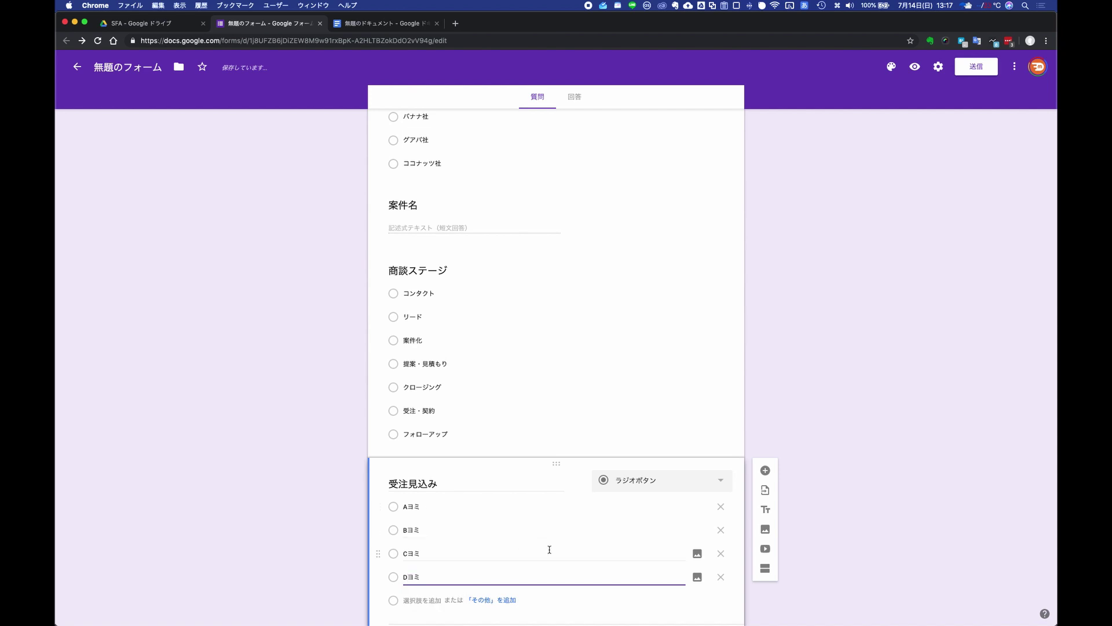
scroll(549, 548, down, 2)
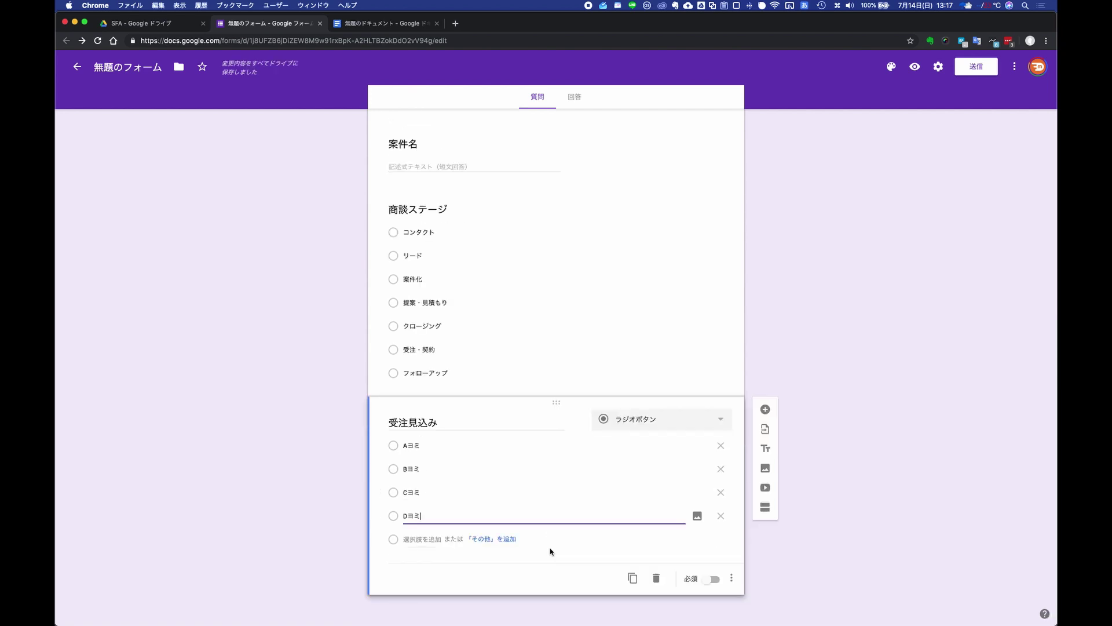
- Add a question titled 受注予定日 below 受注見込み
click(766, 409)
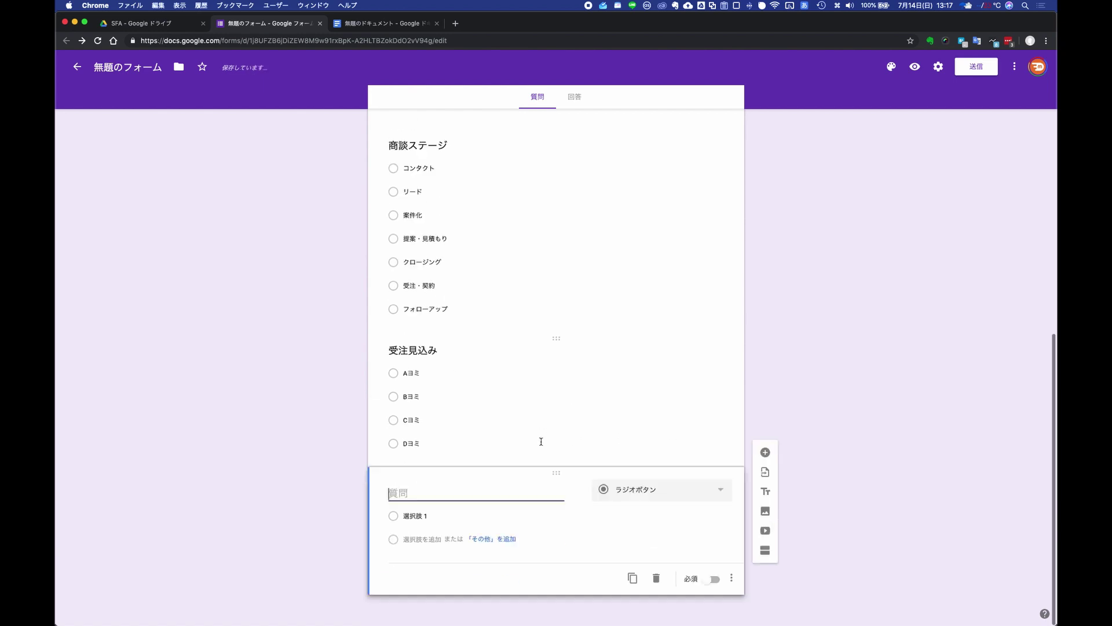
text(じゅちゅうy)
key(Tab)
key(Return)
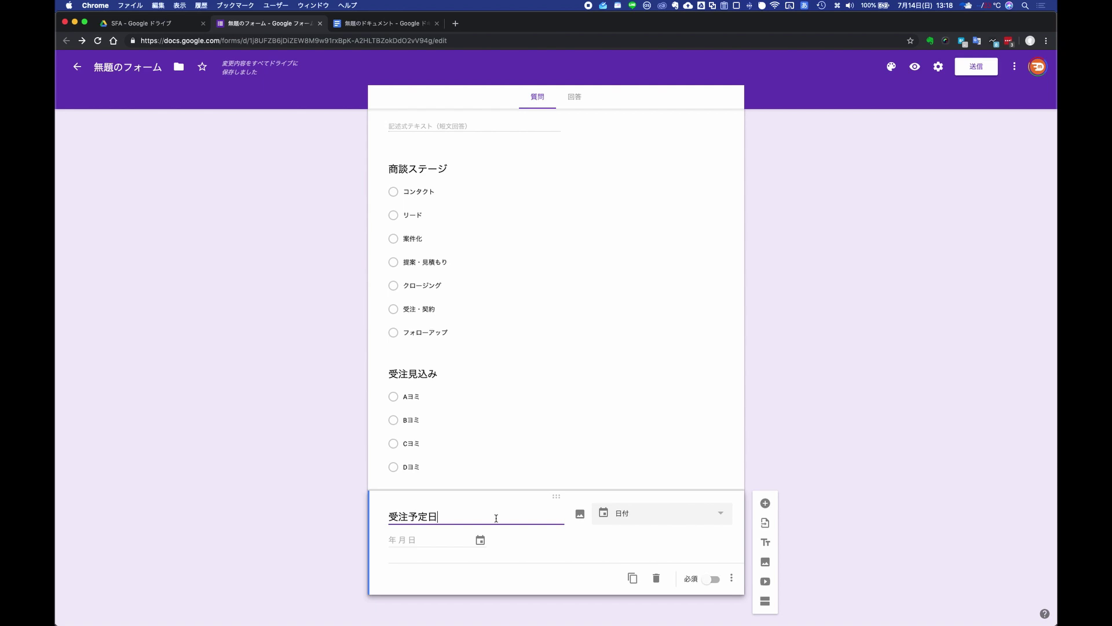
- Add a 受注見込額 question, which becomes a number-validated short answer
click(765, 503)
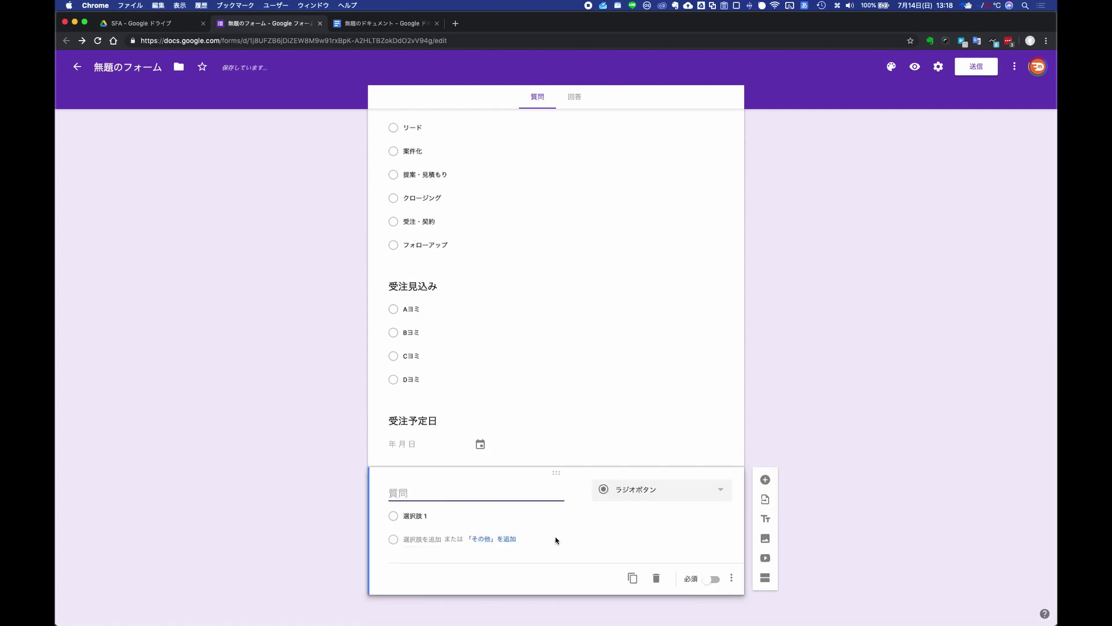
text(juchuumikomigaku)
key(space)
key(Return)
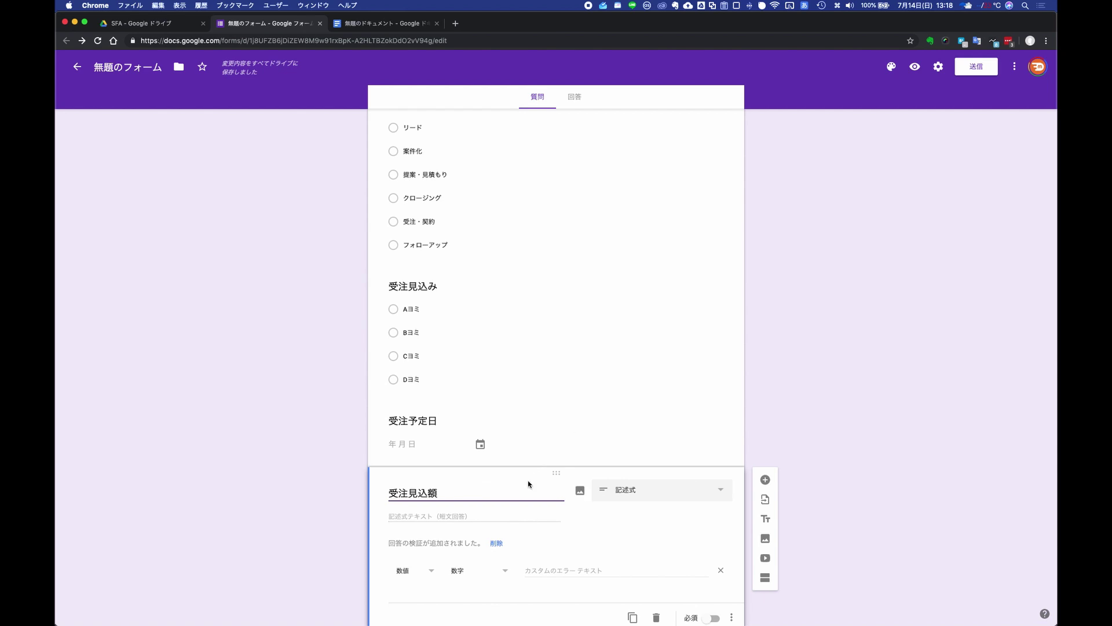
scroll(528, 487, down, 1)
- Make the 営業担当者, 営業先企業 and 案件名 questions required
scroll(530, 469, up, 10)
scroll(530, 466, up, 10)
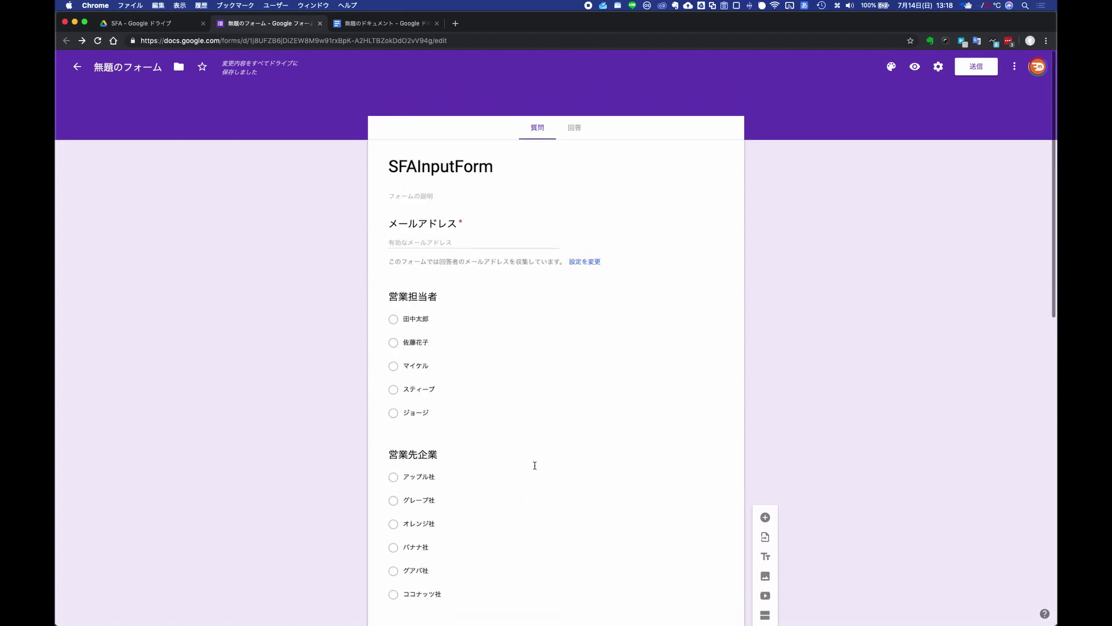
click(599, 305)
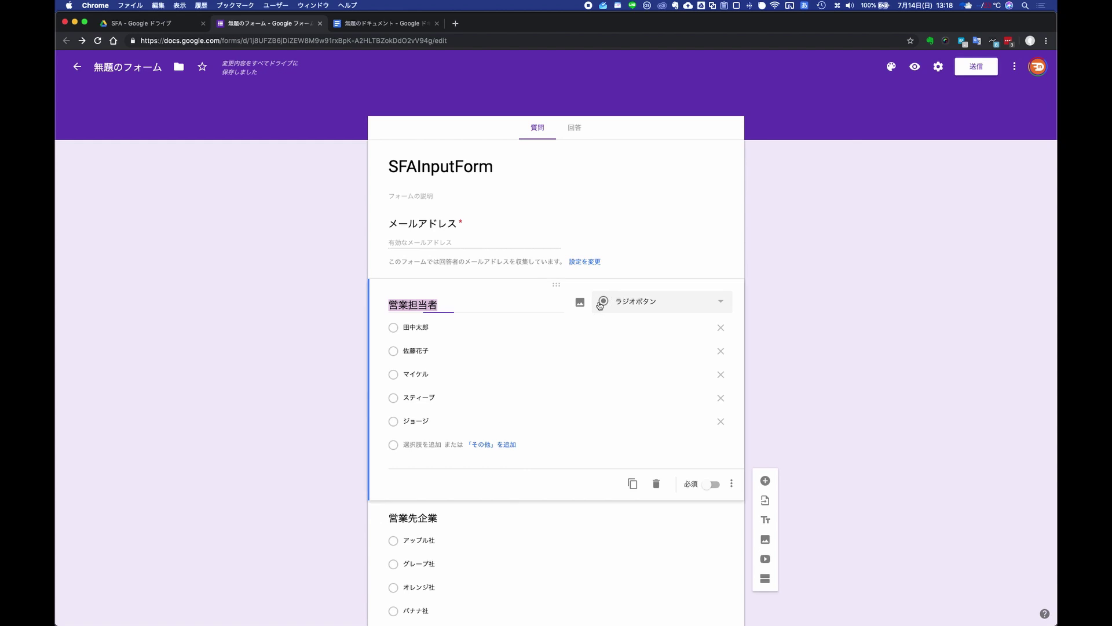
click(708, 485)
scroll(549, 356, down, 3)
click(534, 342)
click(709, 474)
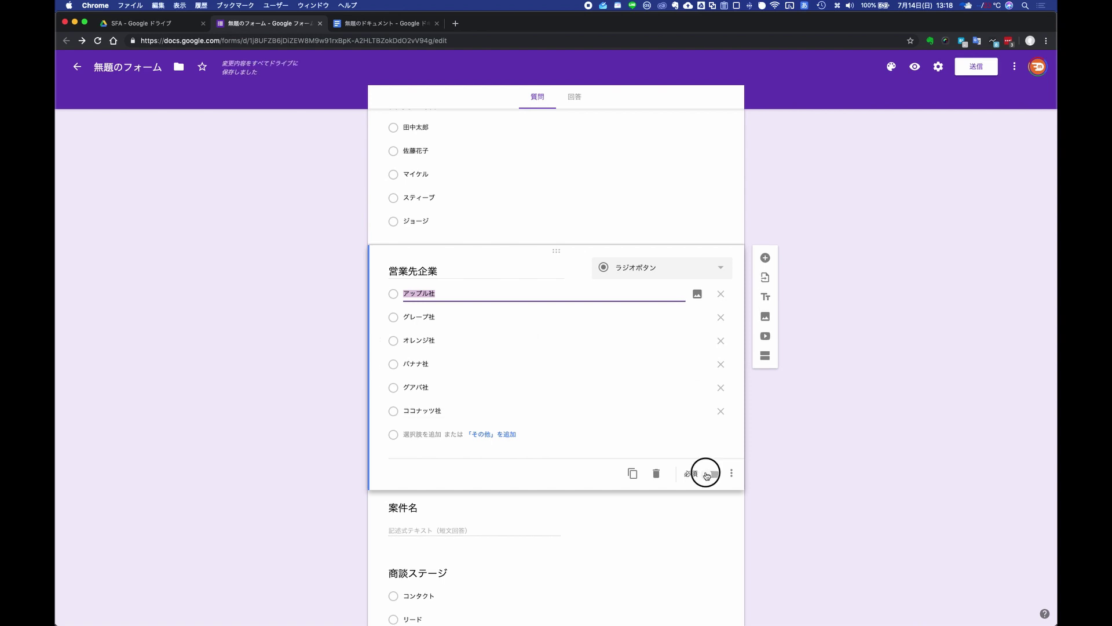
scroll(610, 462, down, 2)
click(582, 416)
click(713, 427)
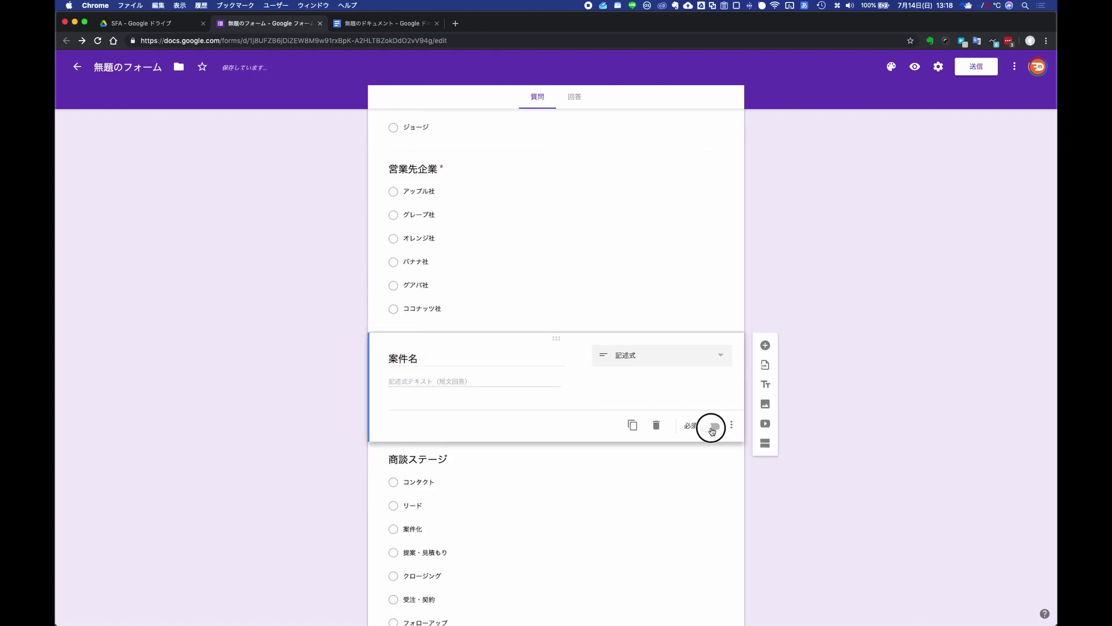
- Make the 商談ステージ, 受注見込み, 受注予定日 and 受注見込額 questions required, then return to the top
click(623, 475)
scroll(700, 470, down, 4)
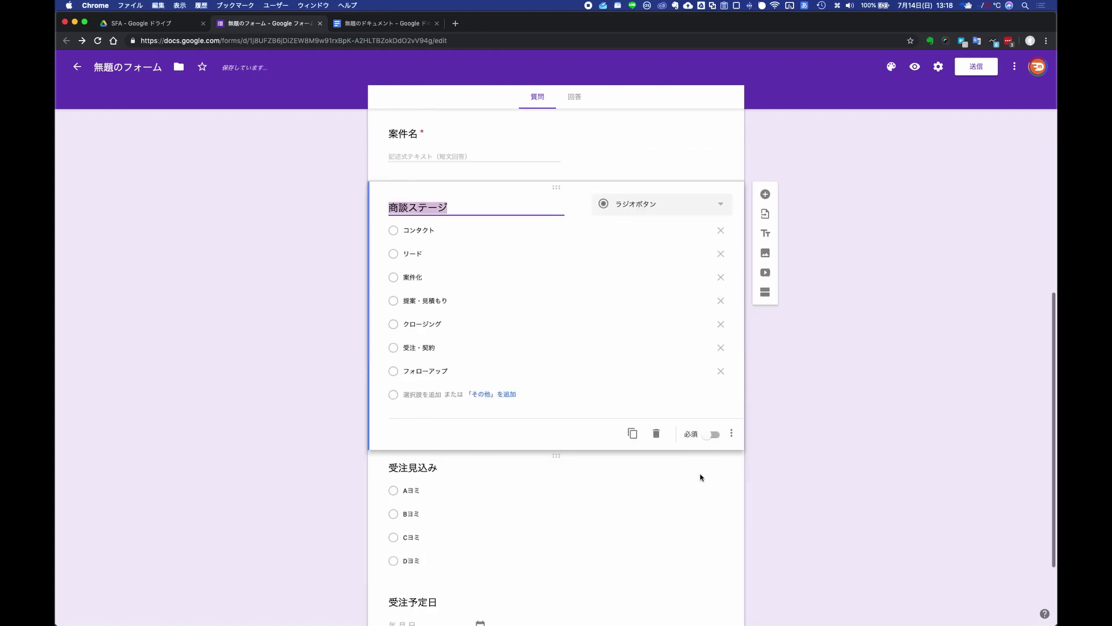
click(713, 435)
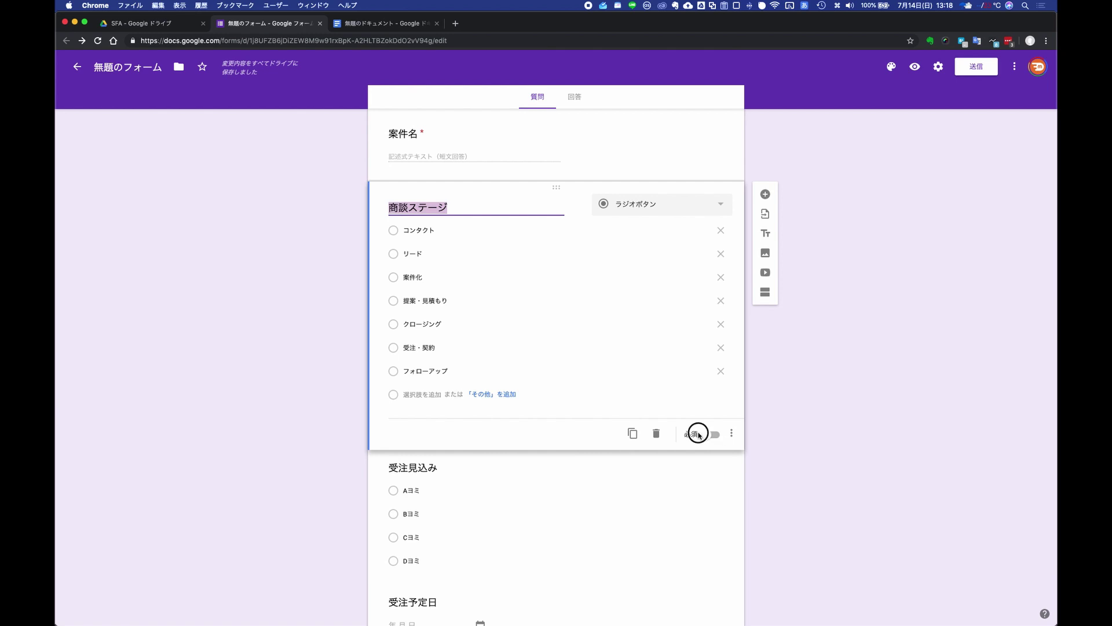
click(508, 470)
scroll(628, 506, down, 3)
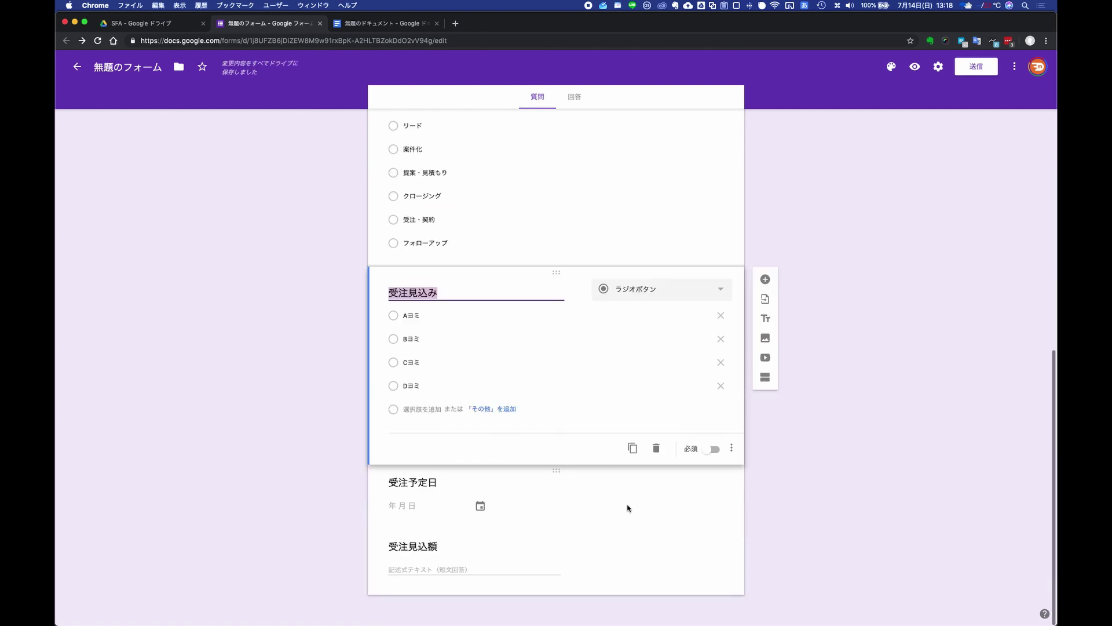
click(706, 450)
click(706, 451)
click(603, 483)
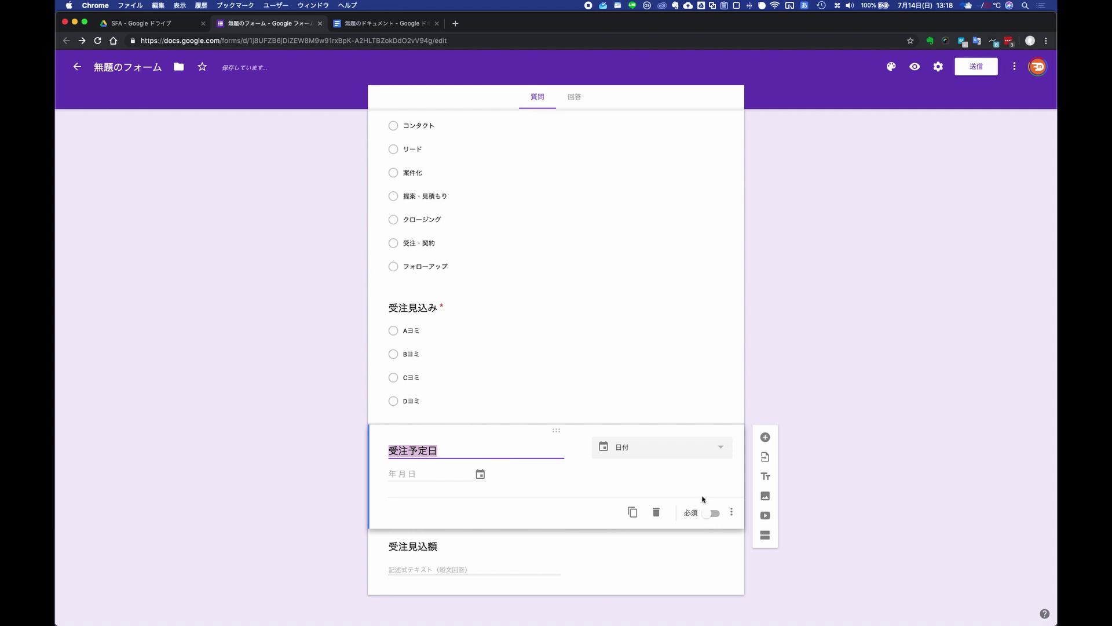
click(710, 514)
click(618, 550)
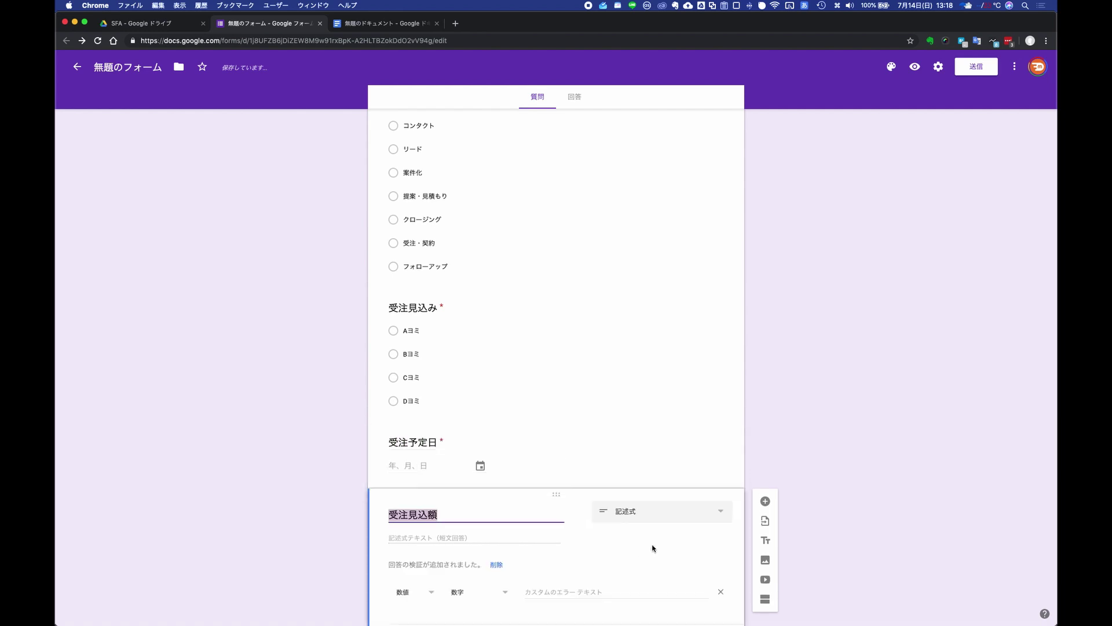
click(712, 578)
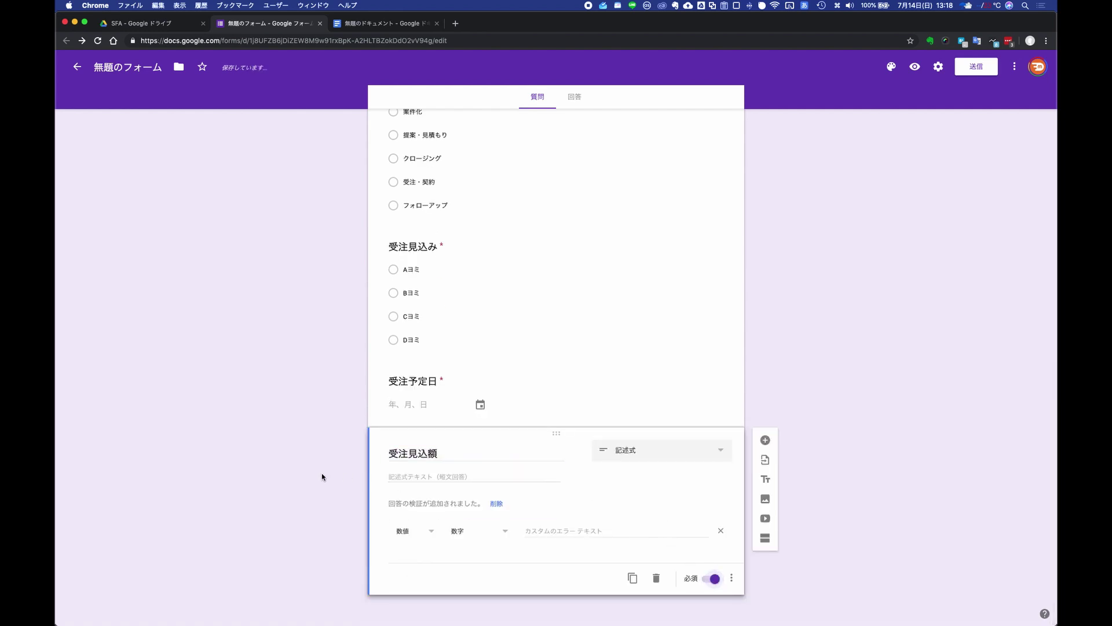
scroll(884, 424, up, 15)
scroll(884, 425, up, 5)
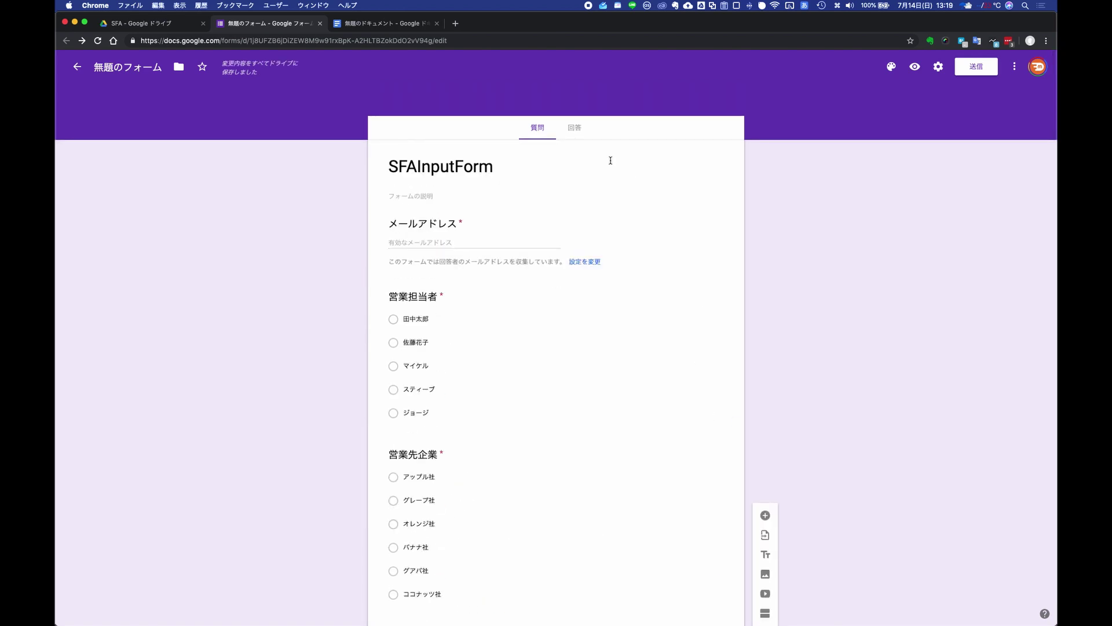
- From the Responses page, create a new linked response spreadsheet named SFAData
click(579, 134)
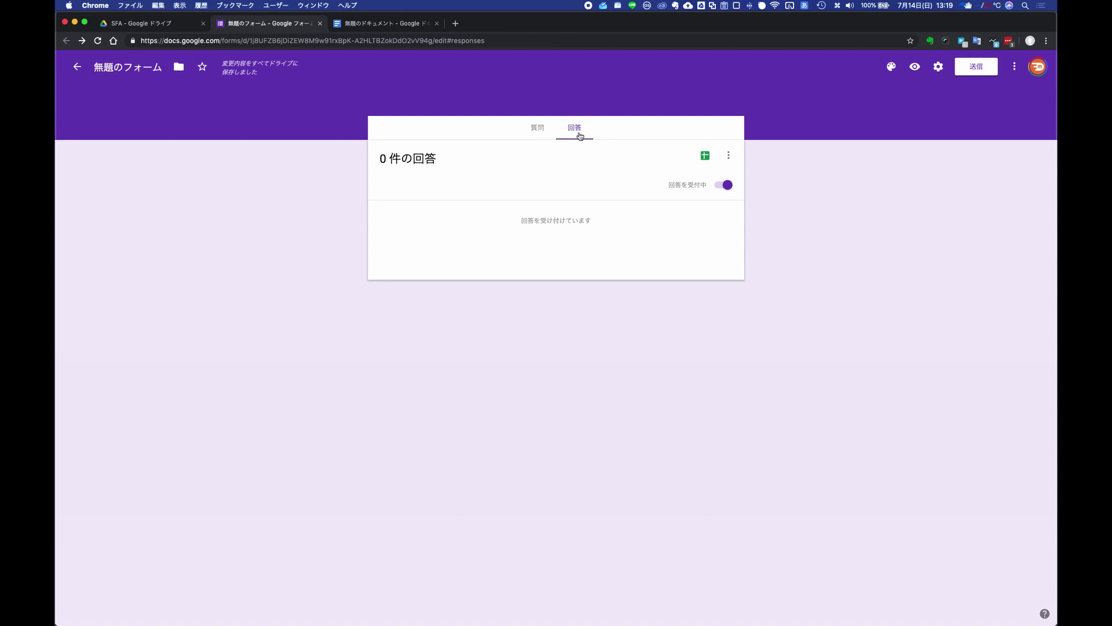
click(705, 157)
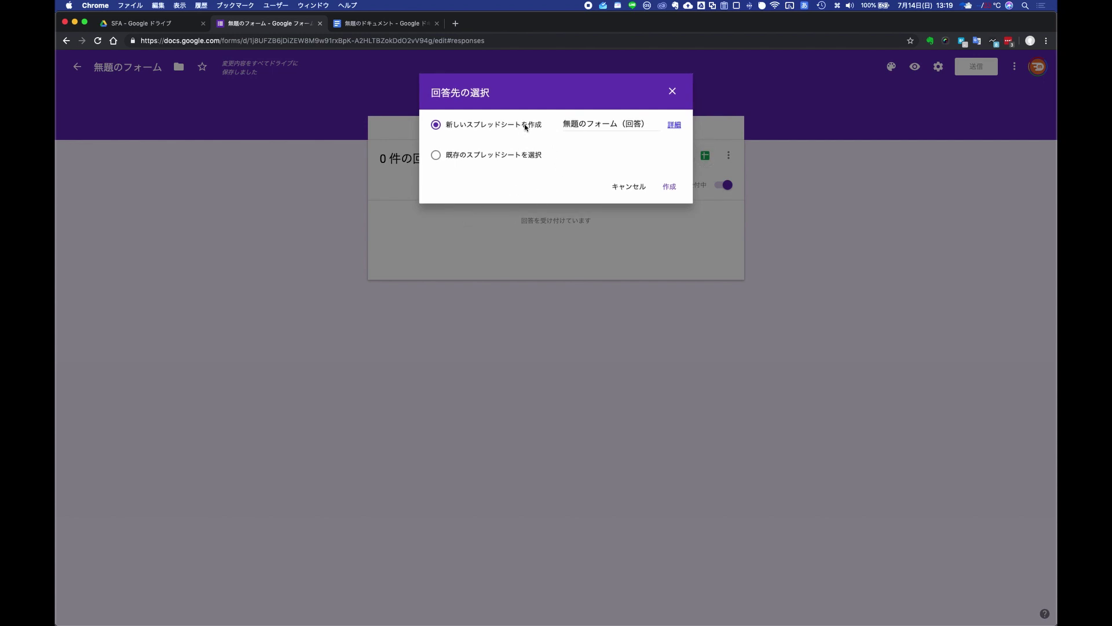
click(582, 124)
key(super+a)
key(BackSpace)
text(SFA)
key(Return)
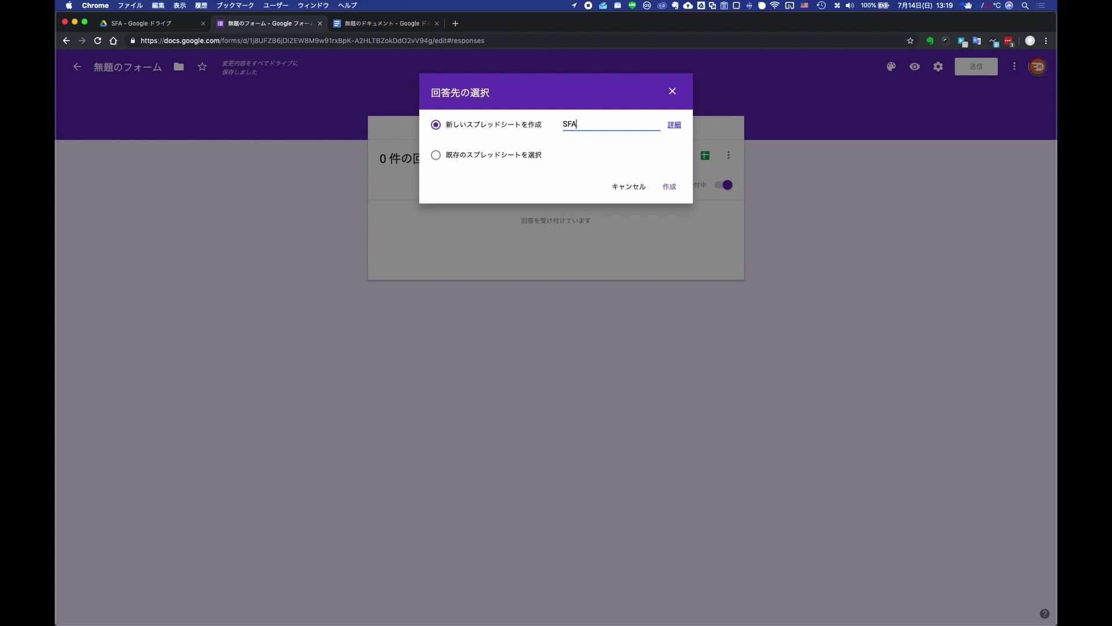
text(Data)
click(666, 188)
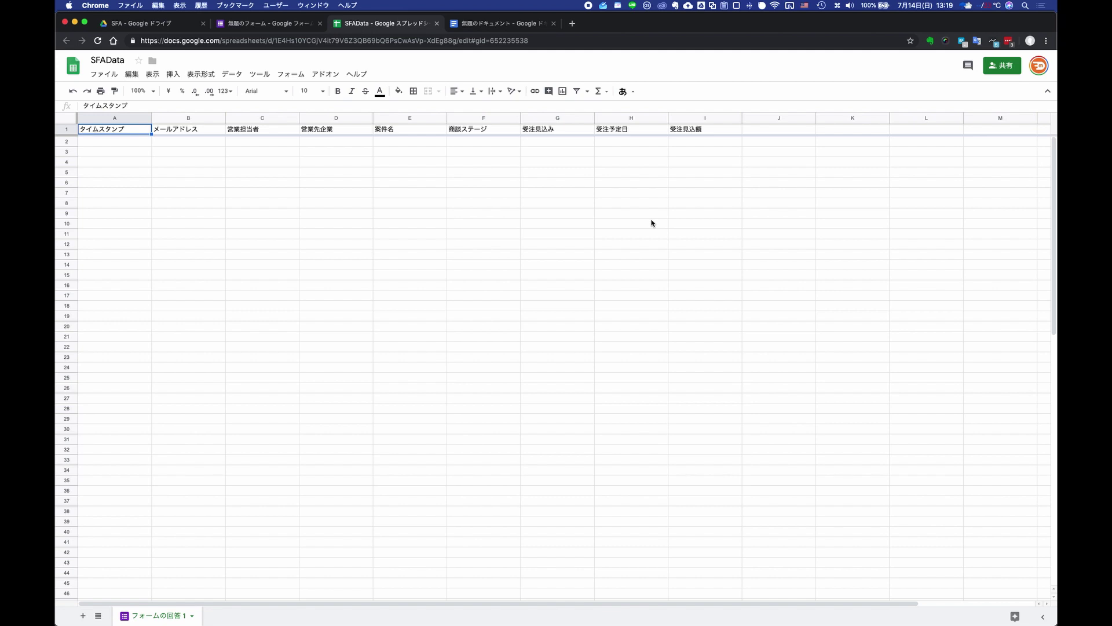
- Return from the SFAData spreadsheet to the form's responses page
click(285, 25)
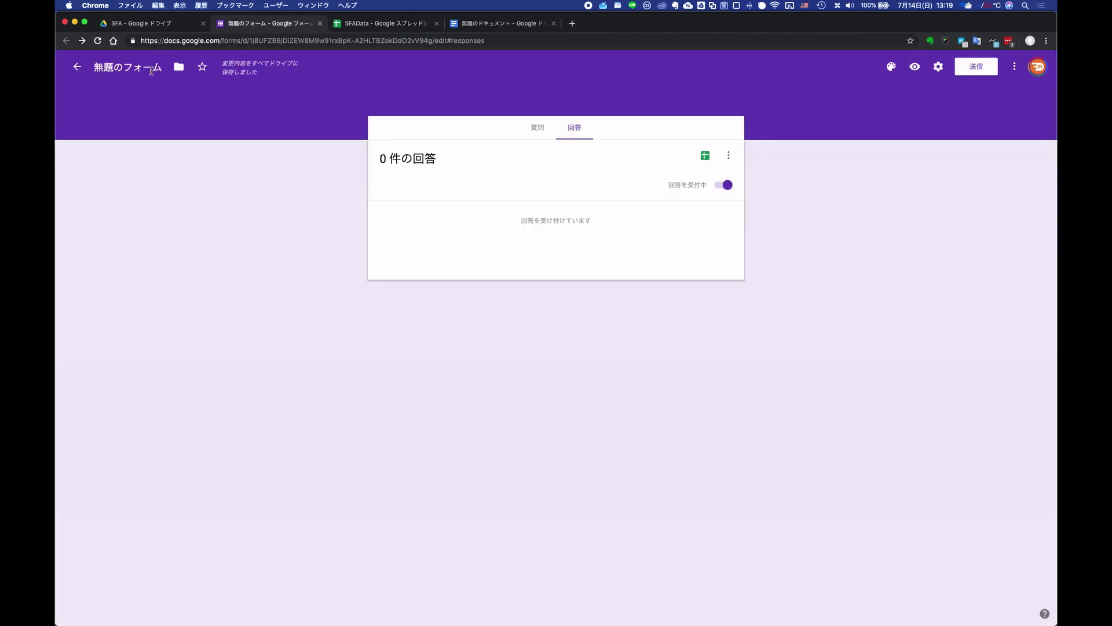
- Retitle the form file SFAInputForm, then go back to the Responses page
click(129, 68)
text(SFAInputForm)
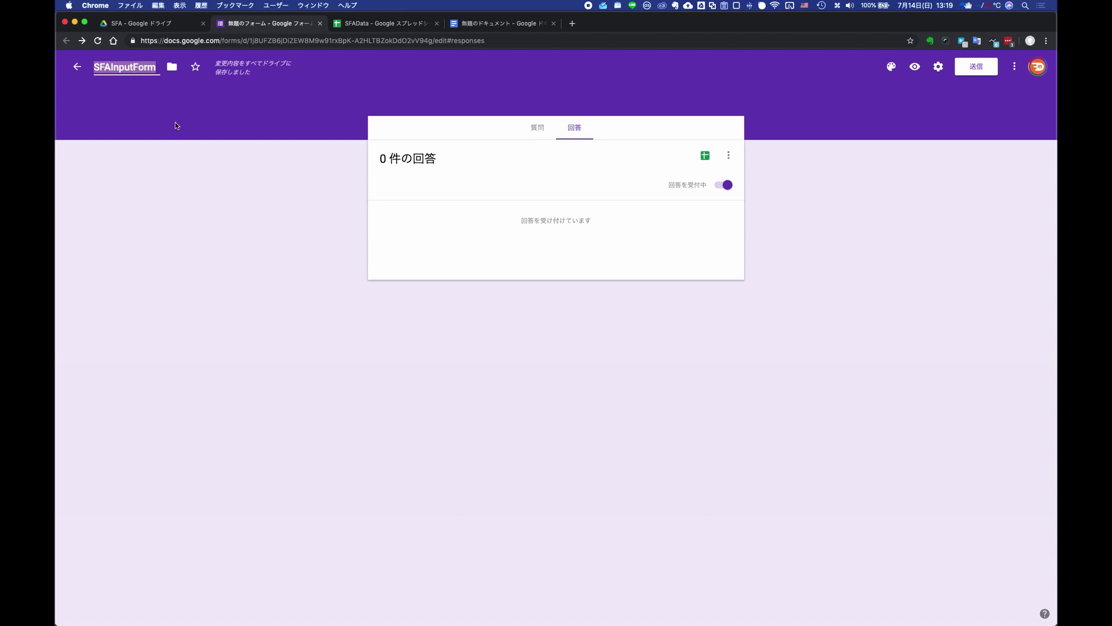
click(200, 223)
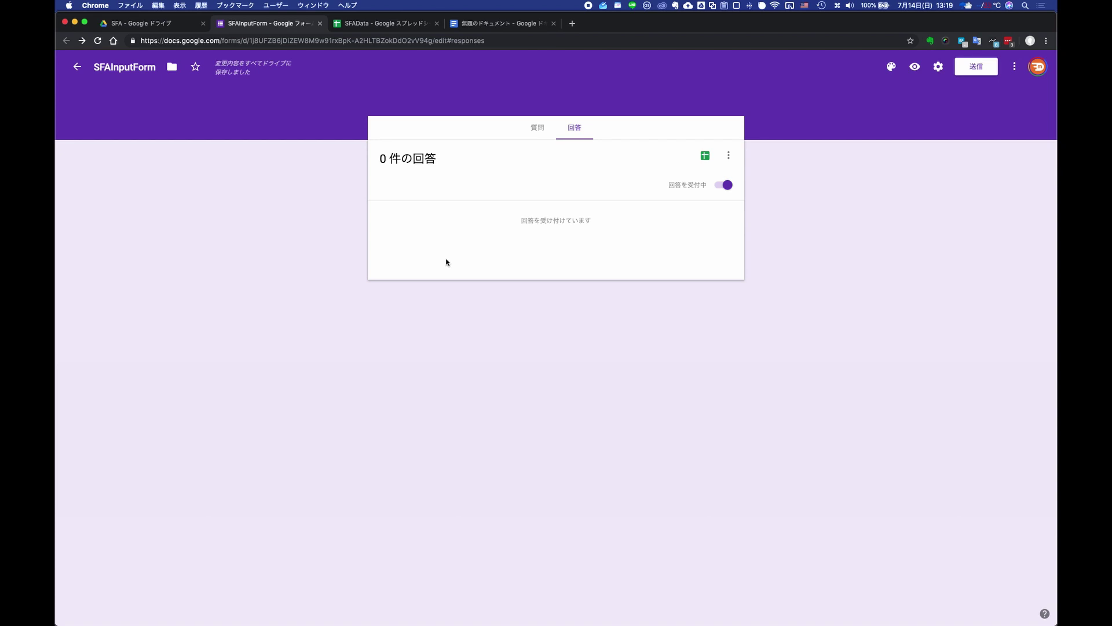
click(543, 135)
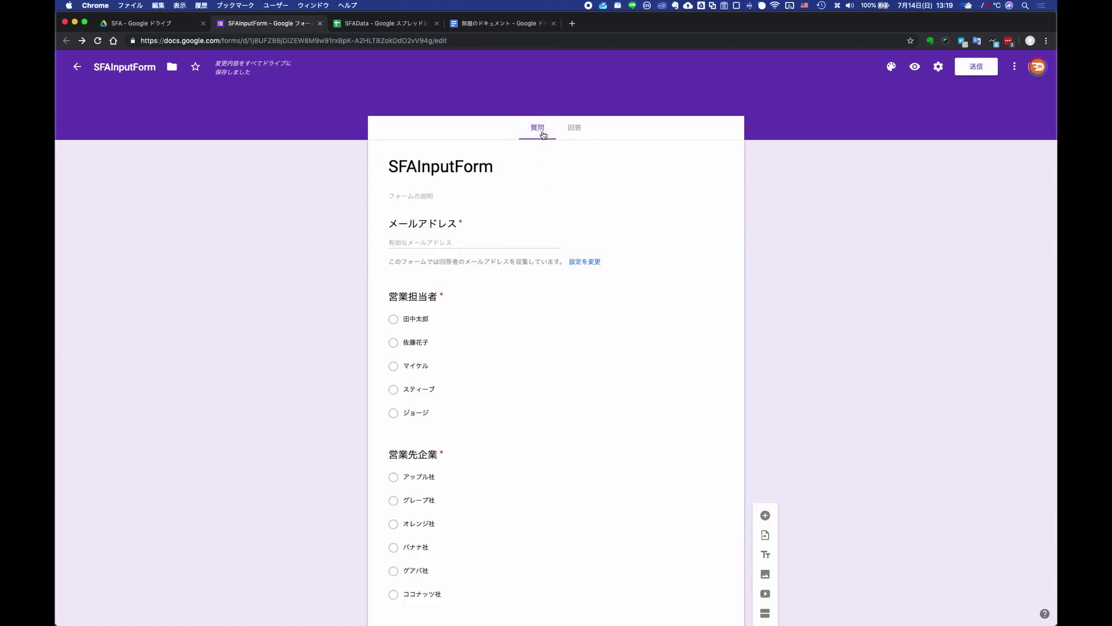
click(566, 134)
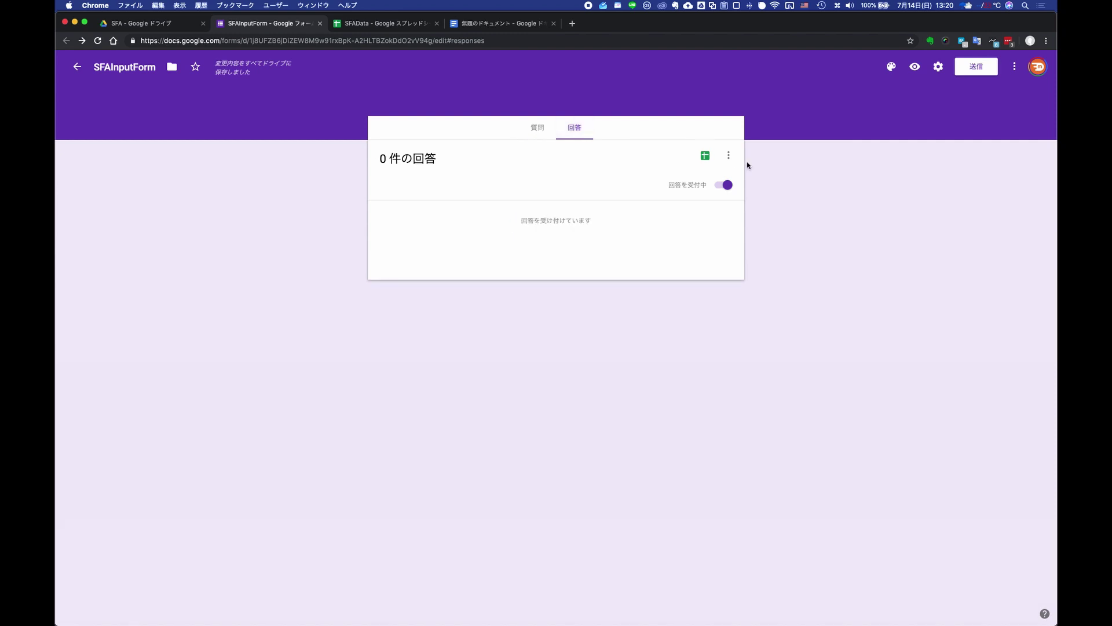
- Turn on 新しい回答についてのメール通知を受け取る in the Responses more-options menu
click(729, 155)
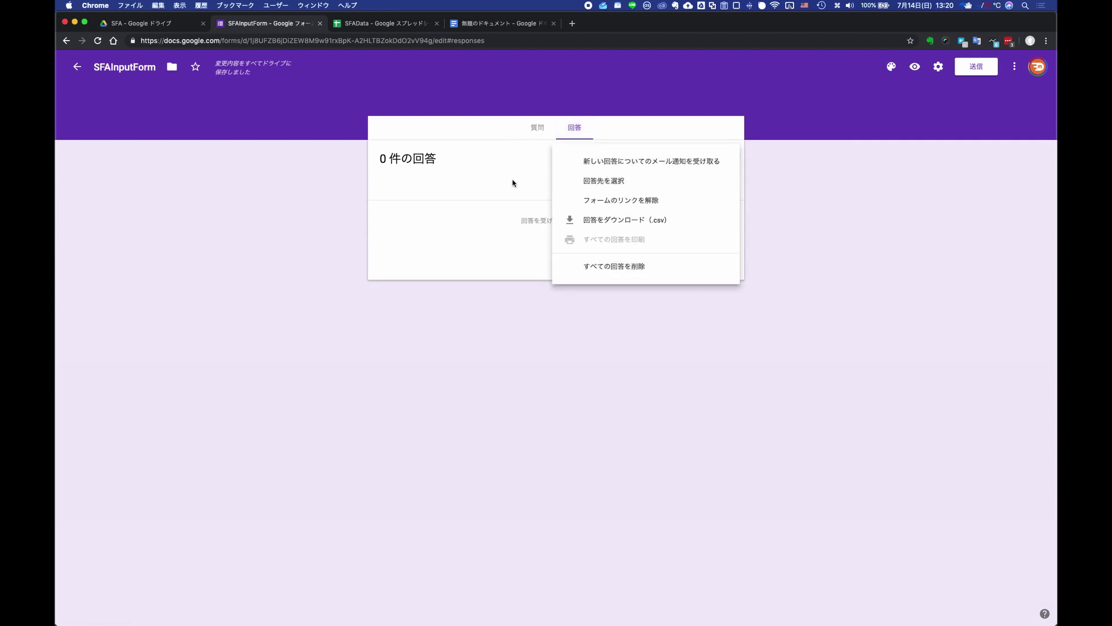
click(527, 139)
click(729, 156)
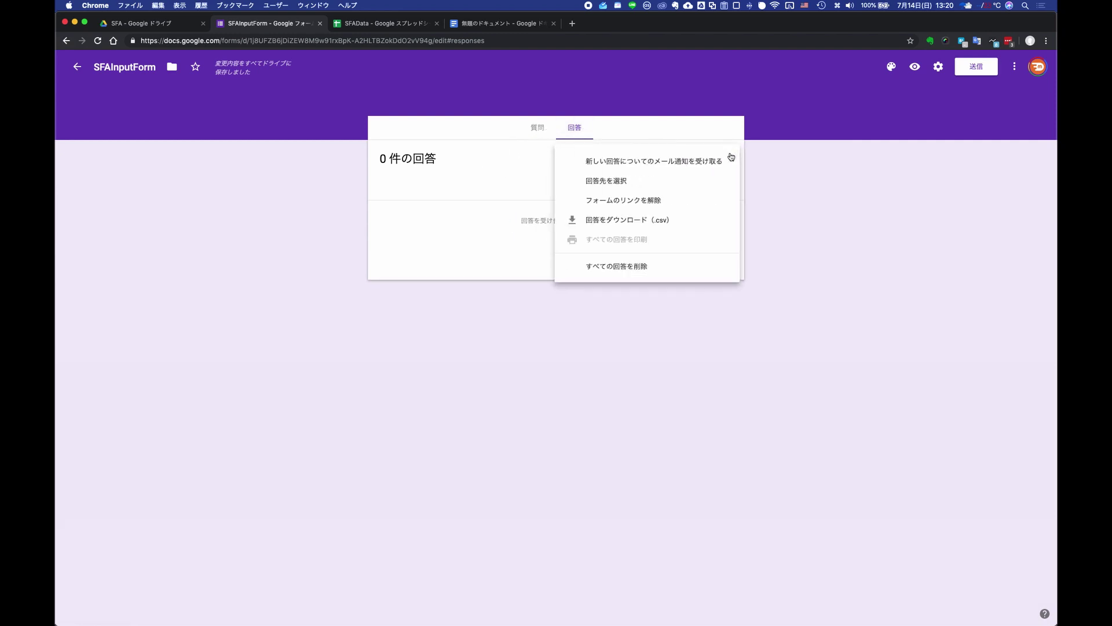
click(652, 166)
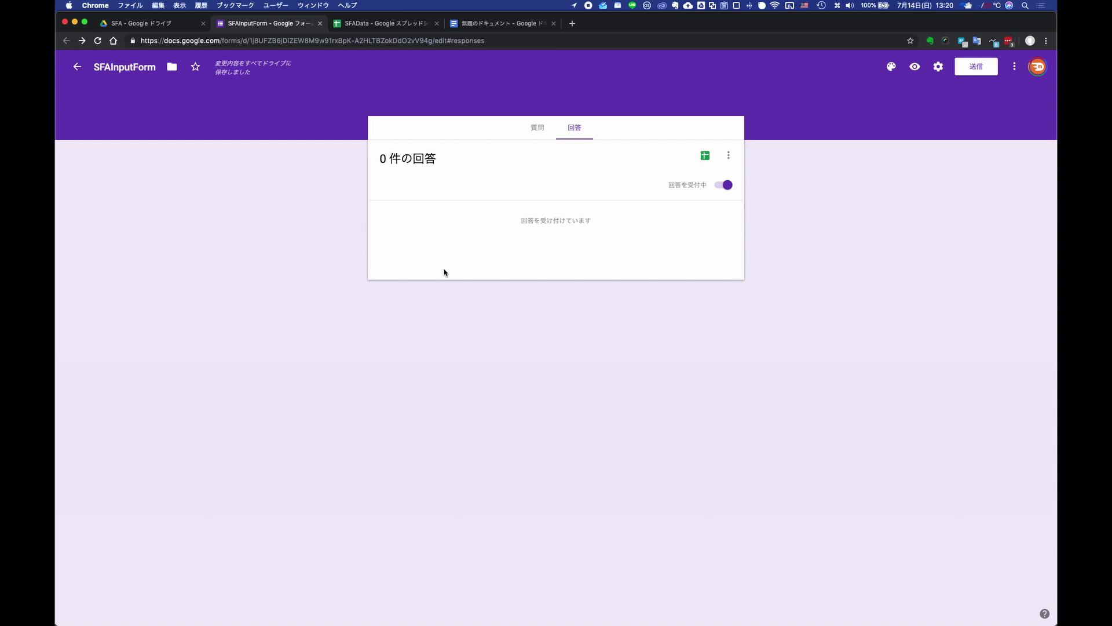
- Copy the form's share link and load the live SFAInputForm in a new tab
click(973, 71)
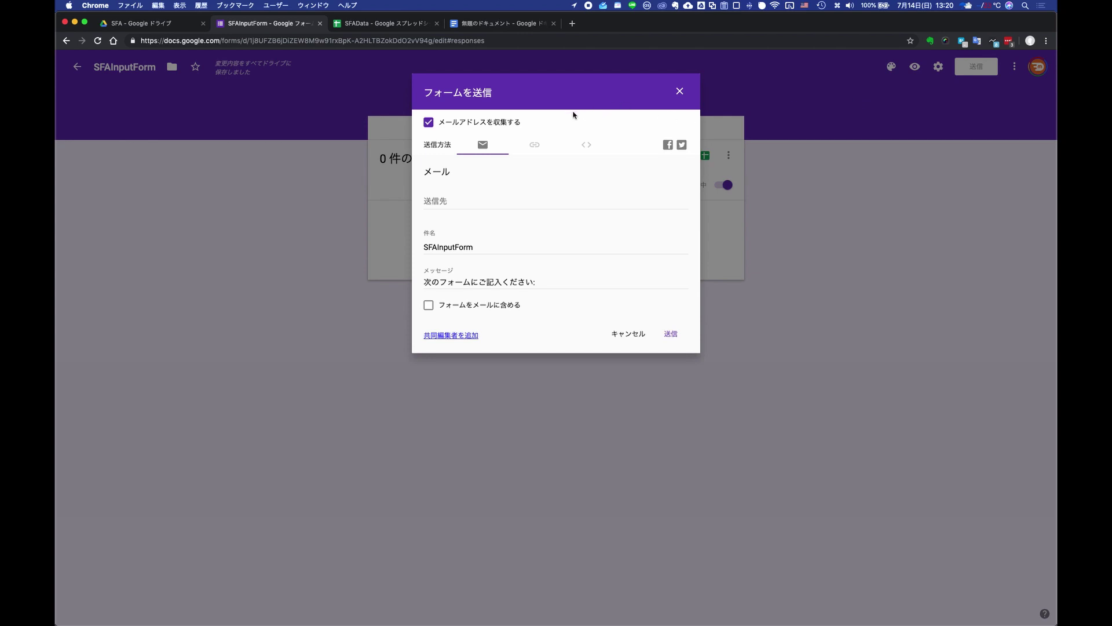
click(540, 147)
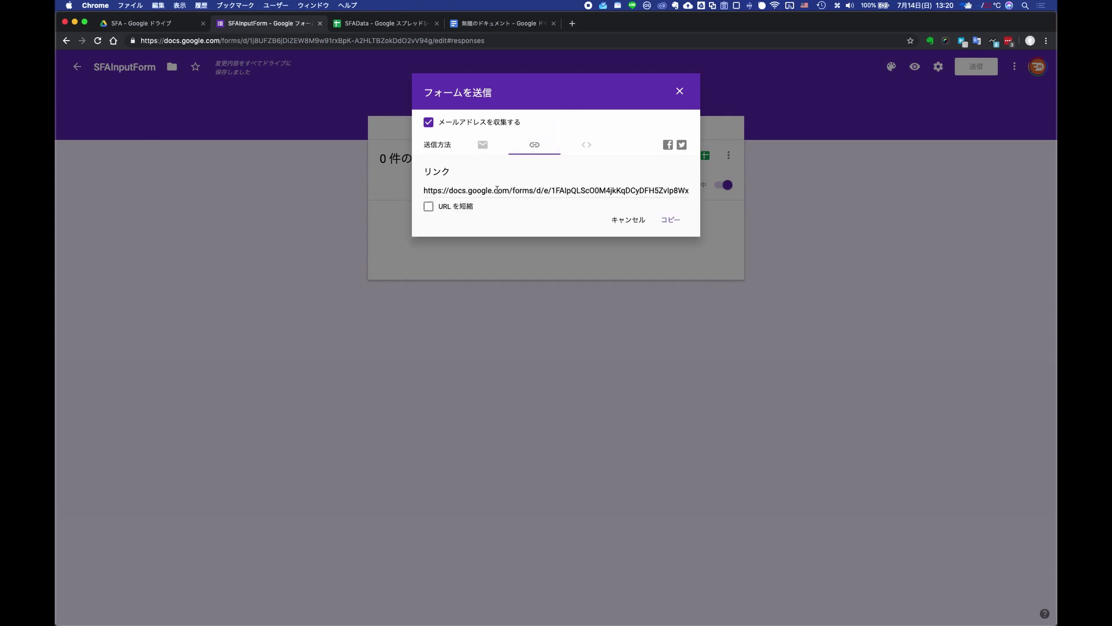
click(541, 188)
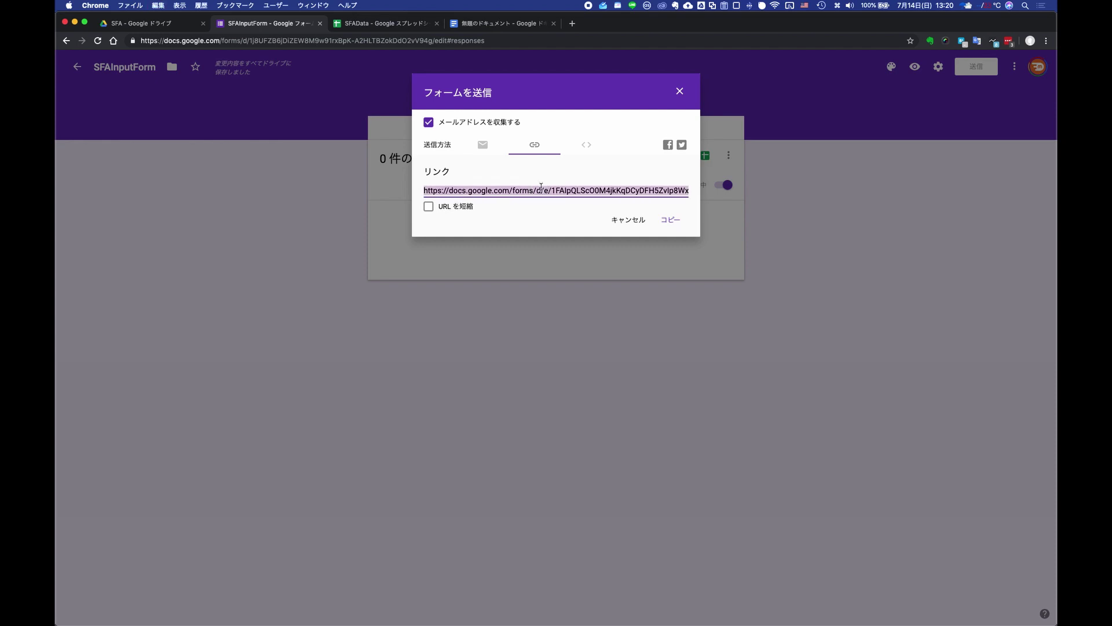
key(super+c)
key(super+t)
key(super+v)
key(Return)
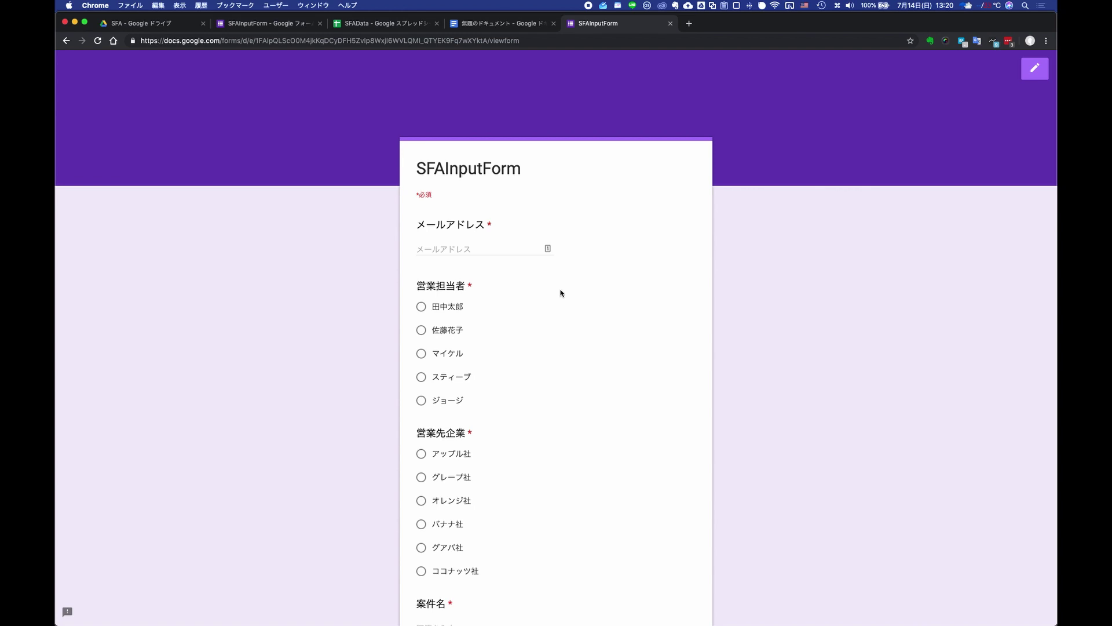
- Enter the respondent's email, then choose the first sales rep and client オレンジ社
click(506, 250)
scroll(467, 324, down, 1)
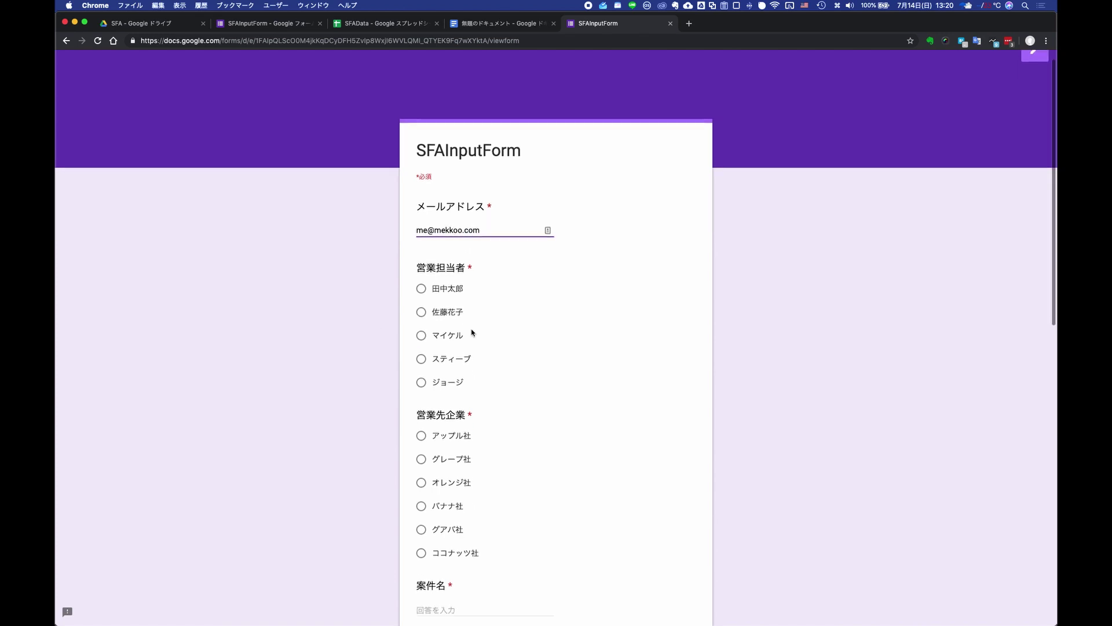
click(458, 275)
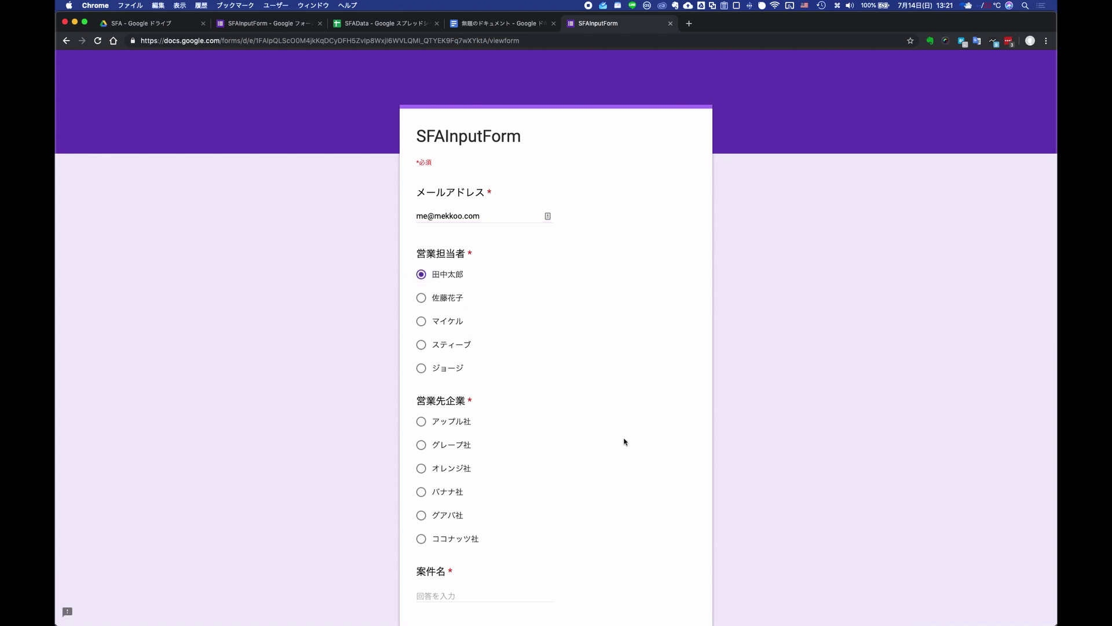
scroll(626, 440, down, 2)
scroll(624, 439, down, 3)
scroll(624, 439, down, 1)
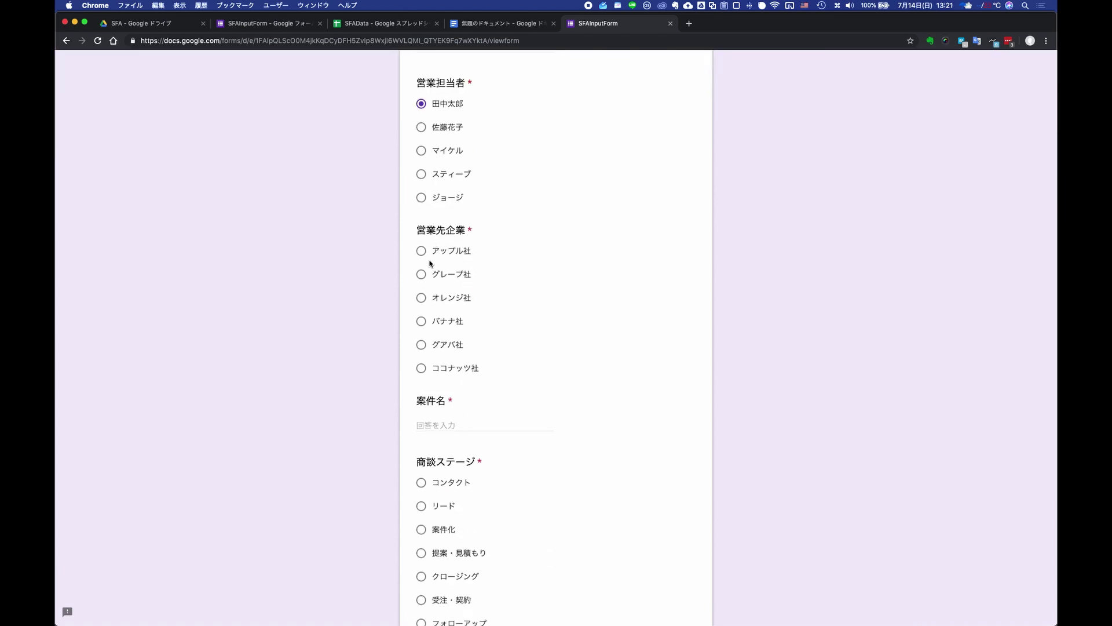
click(441, 300)
scroll(497, 371, down, 3)
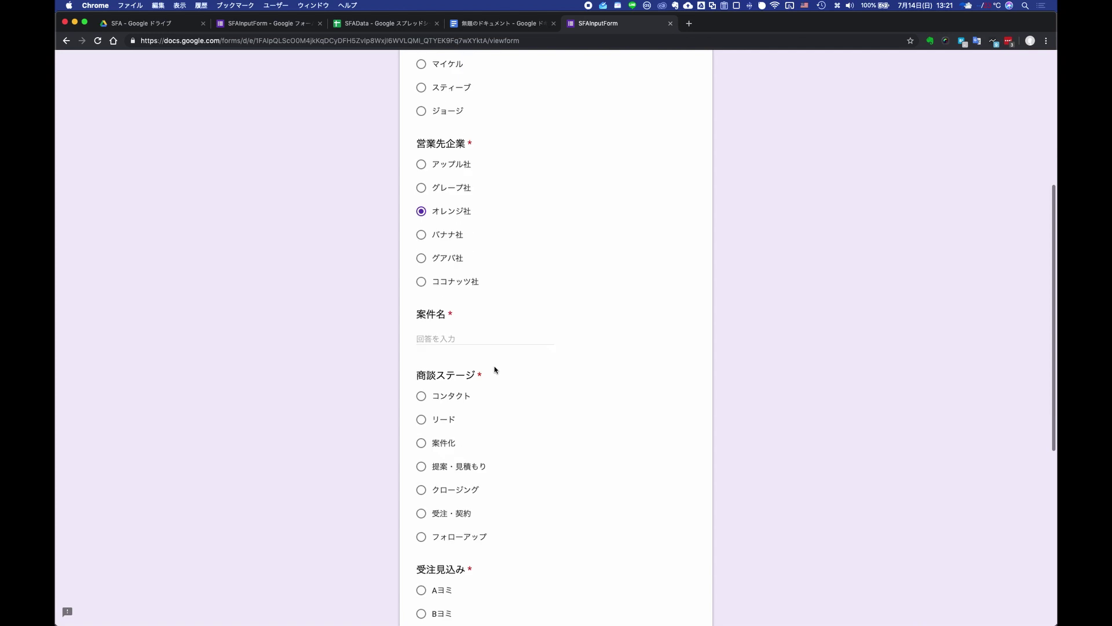
- Enter the deal name オレンジ100個納入 using Japanese input conversion
click(469, 337)
key(ctrl+space)
text(おれんじ)
key(space)
text(100こ)
key(space)
text(のうにゅう)
key(space)
key(Return)
click(388, 346)
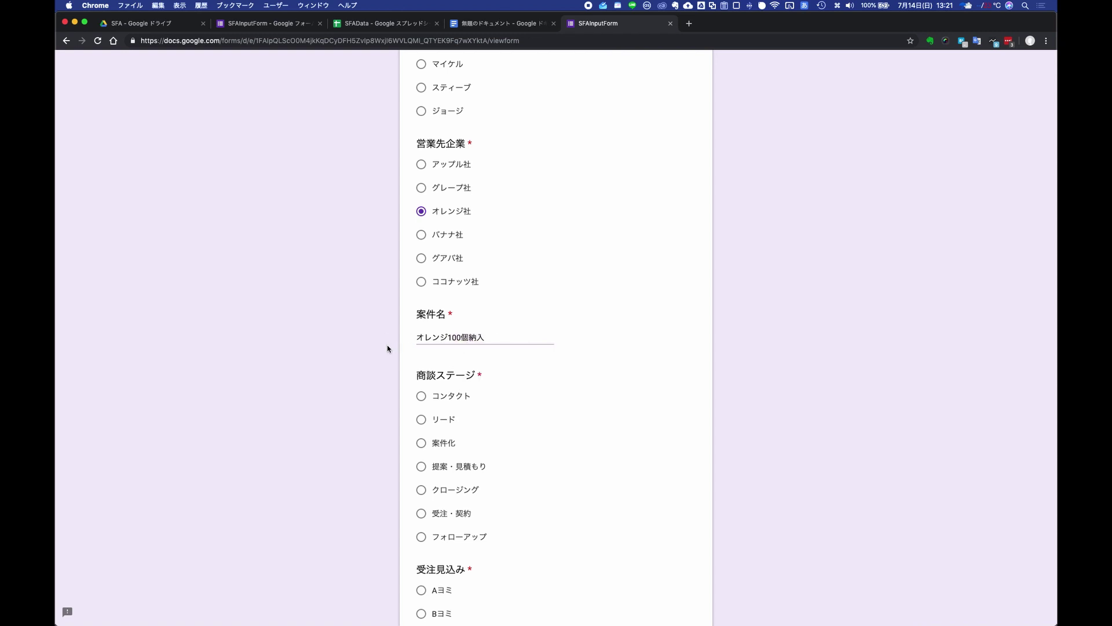
- Set the deal stage to 案件化 and the order likelihood to Aヨミ
scroll(382, 406, down, 5)
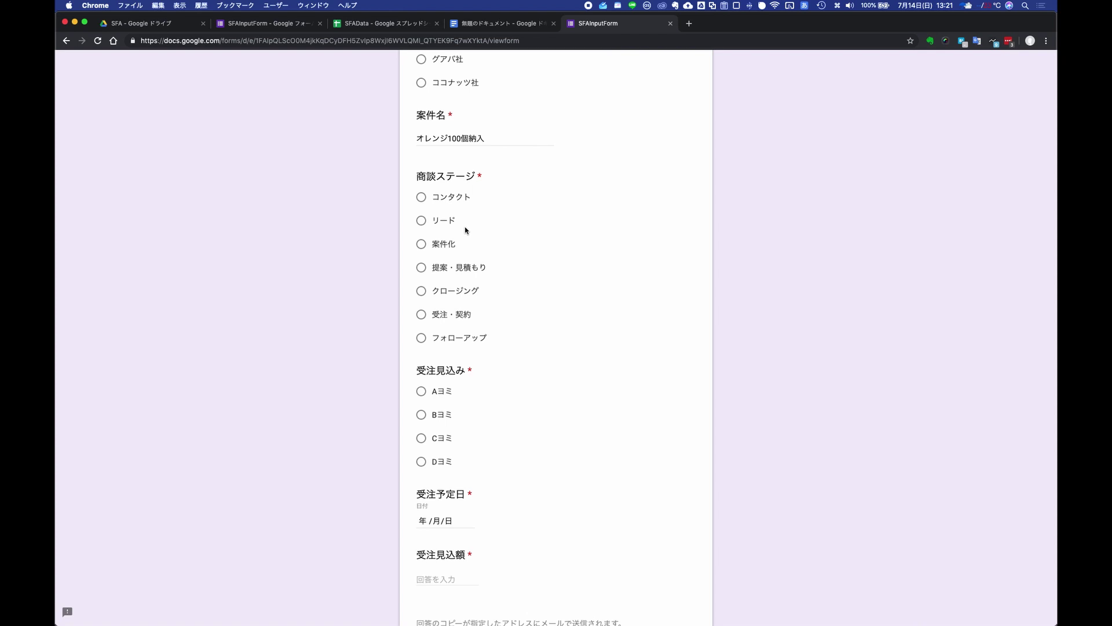
scroll(465, 230, up, 3)
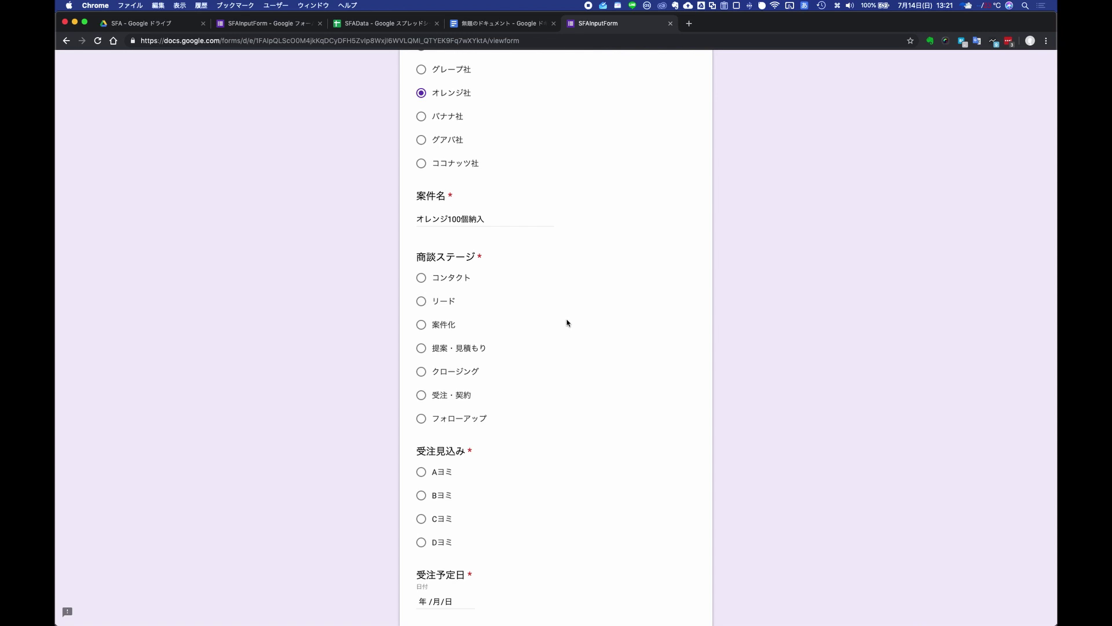
click(451, 327)
scroll(573, 402, down, 2)
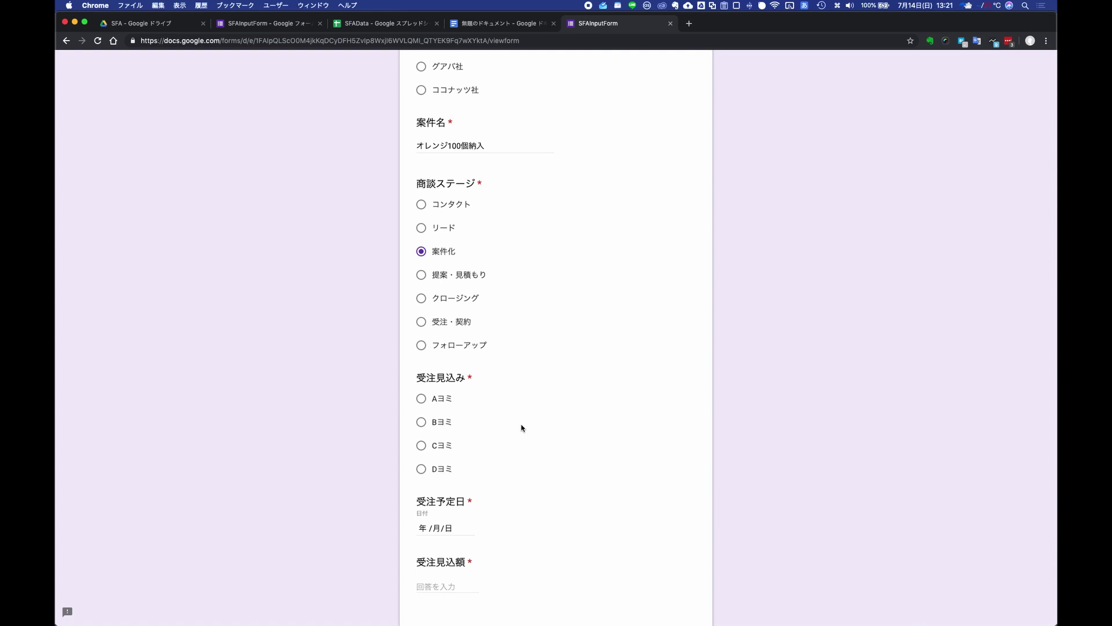
click(441, 398)
scroll(439, 409, down, 5)
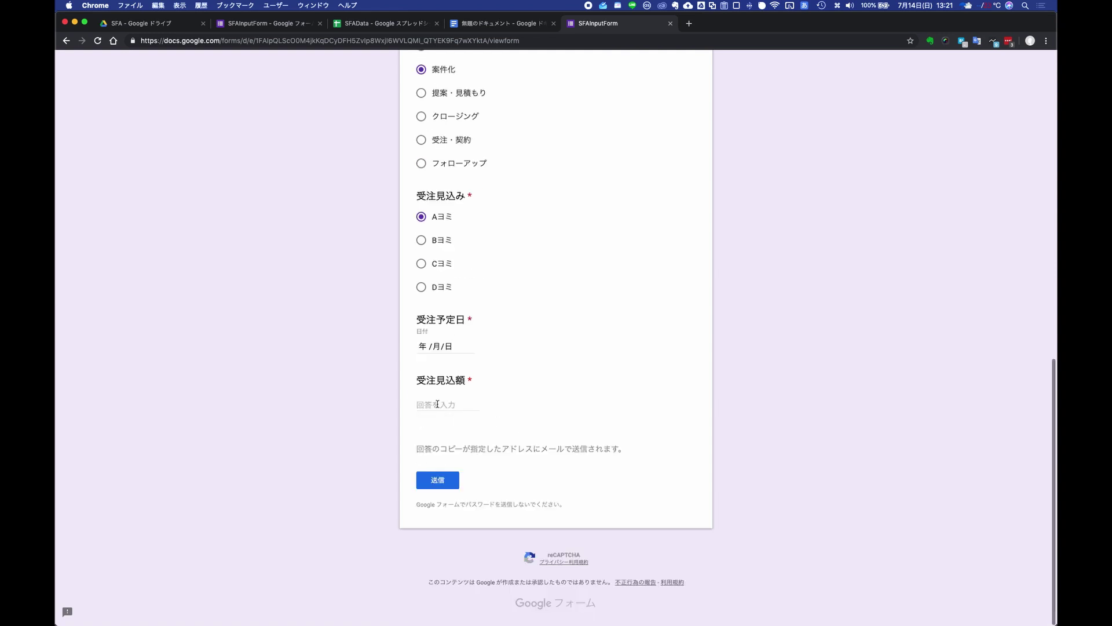
- Pick order date 2019/07/19, enter amount 1000000, and submit the response
click(448, 346)
click(469, 346)
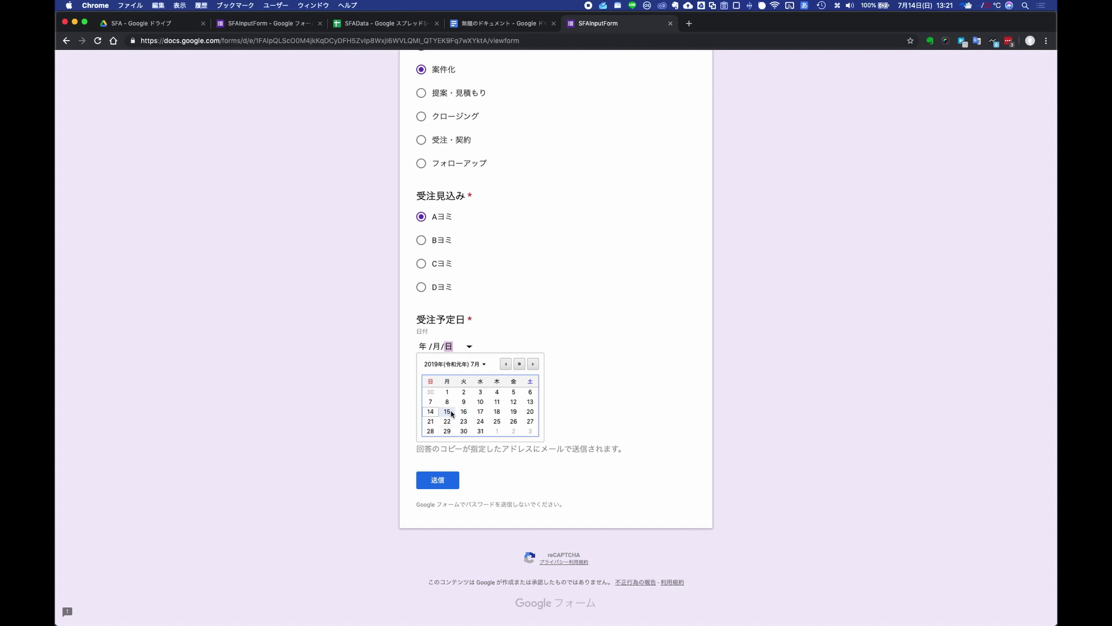
click(514, 412)
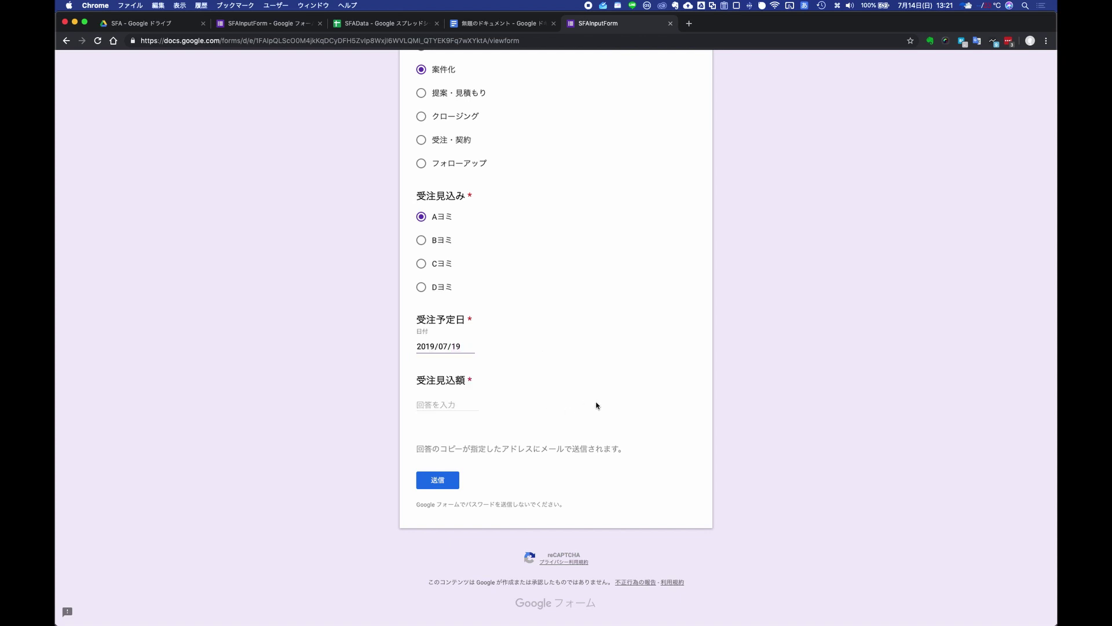
click(460, 407)
text(1000000)
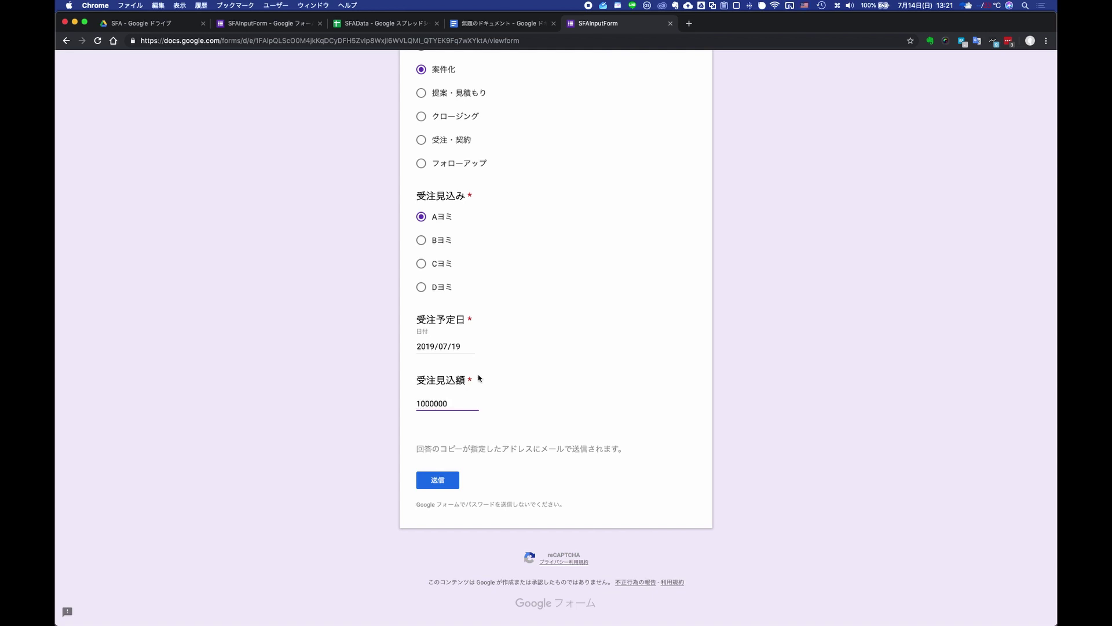
click(592, 401)
scroll(556, 486, up, 1)
scroll(557, 486, down, 1)
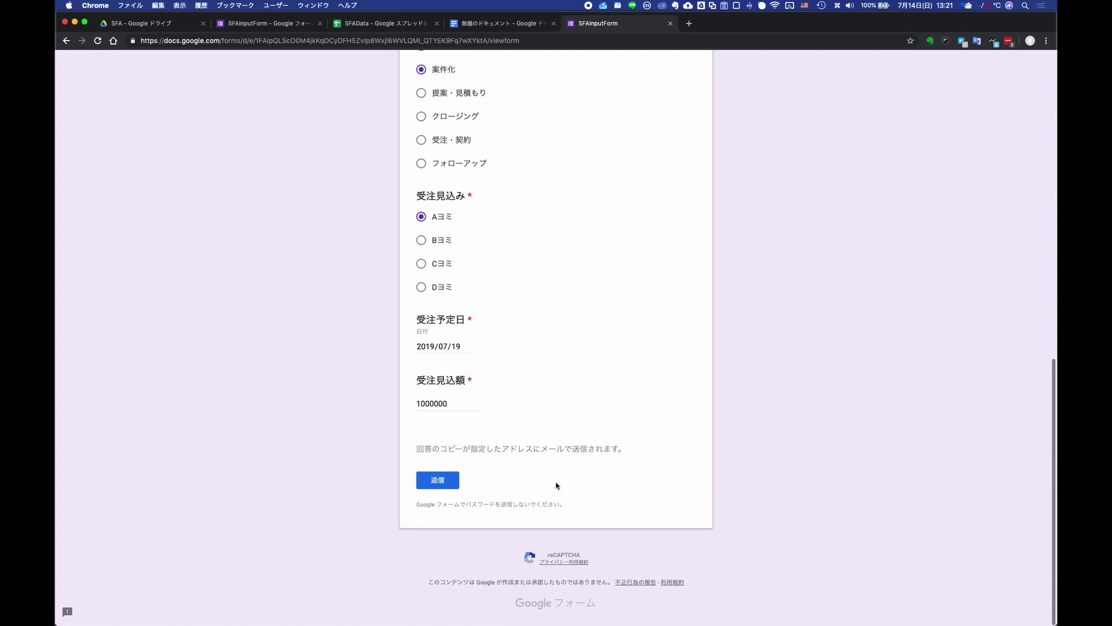
click(444, 480)
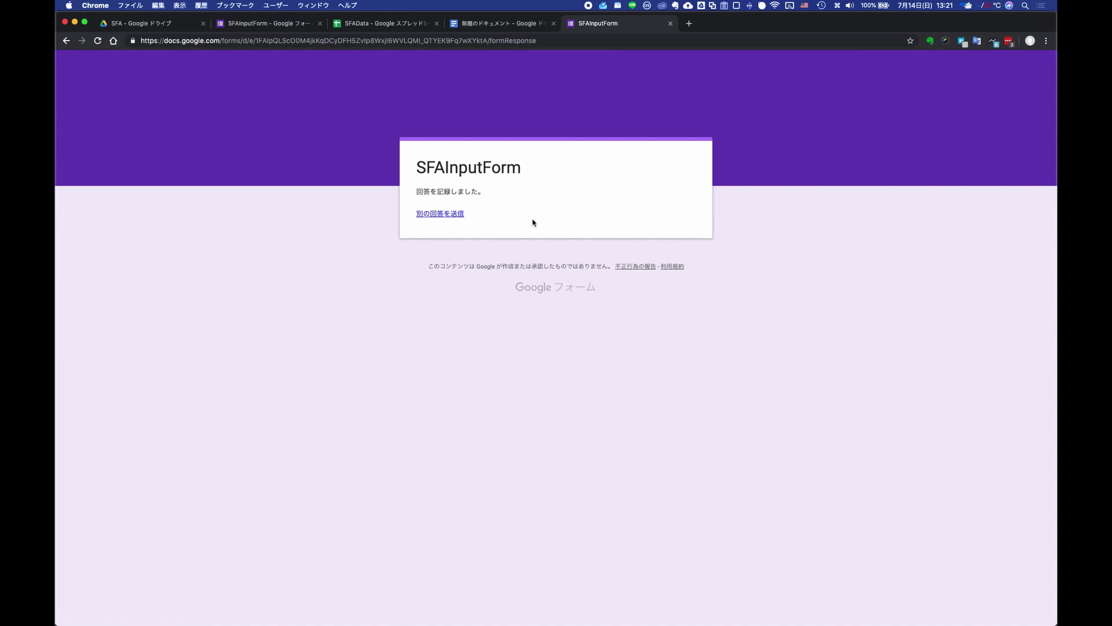
- Check the new response row in SFAData, then return to the form editor
click(384, 26)
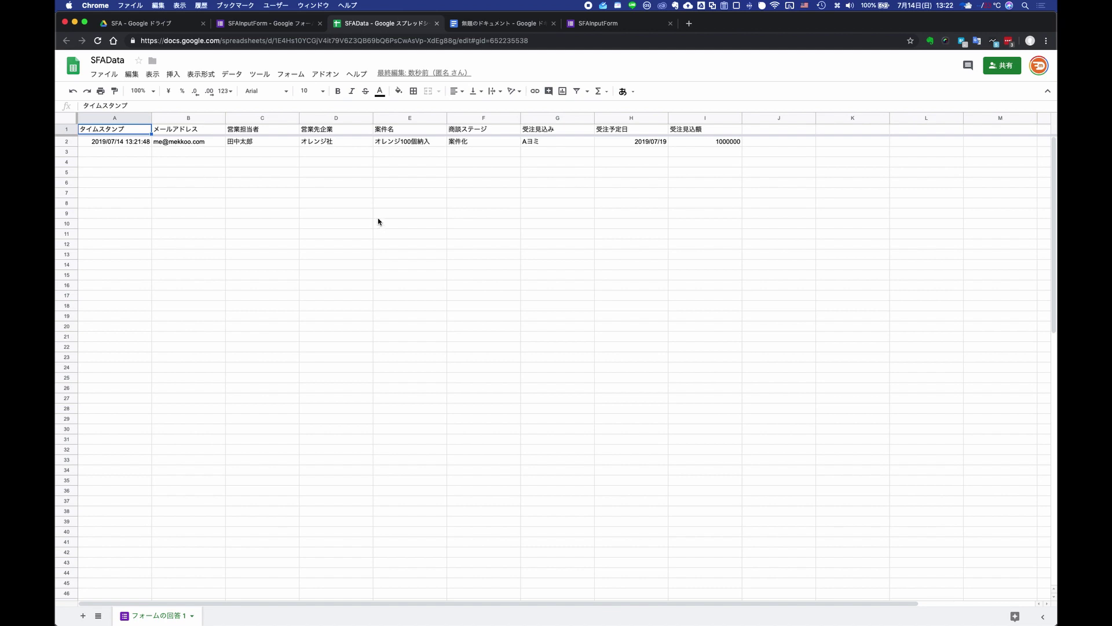
click(292, 23)
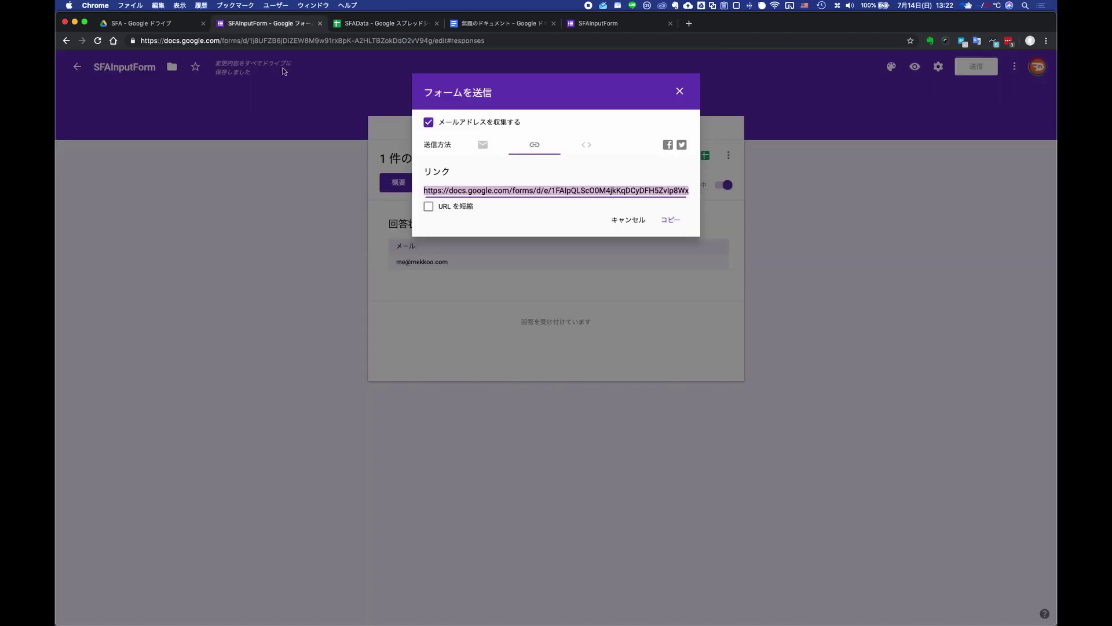
- Dismiss the share dialog and scroll through the 回答 summary charts
click(621, 220)
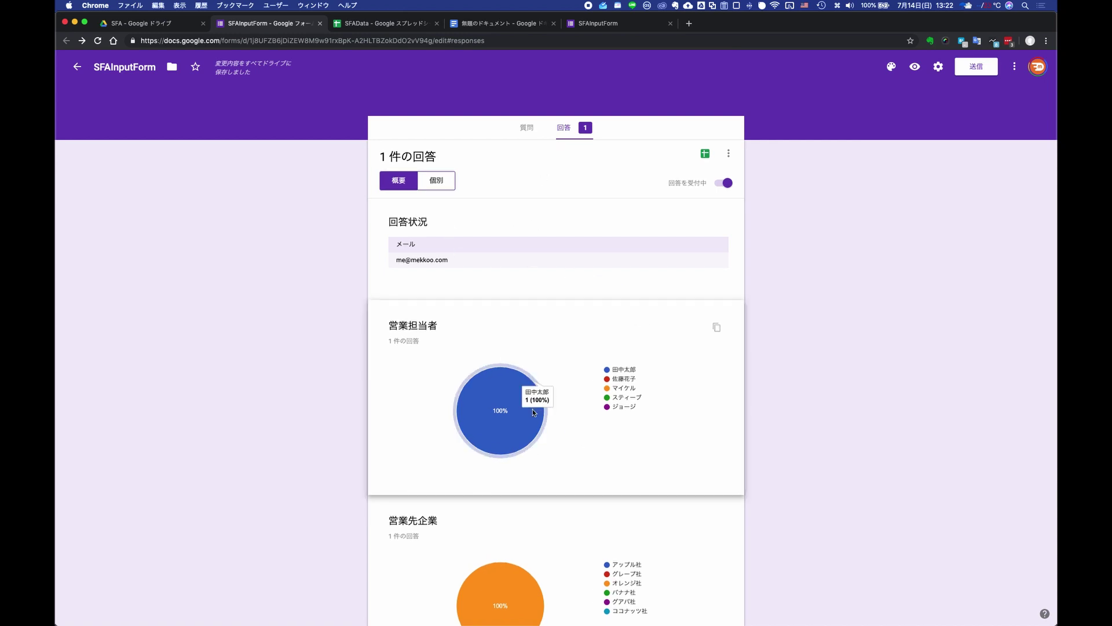
scroll(535, 441, down, 3)
scroll(504, 417, down, 3)
scroll(452, 458, down, 5)
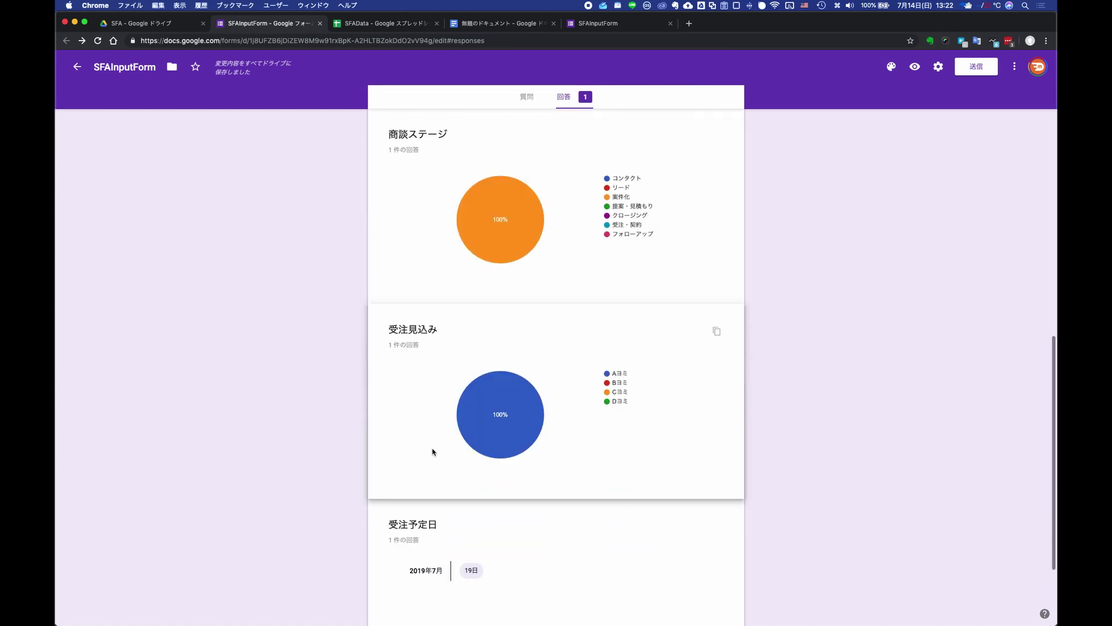
scroll(435, 450, down, 2)
scroll(588, 462, up, 10)
scroll(588, 462, up, 5)
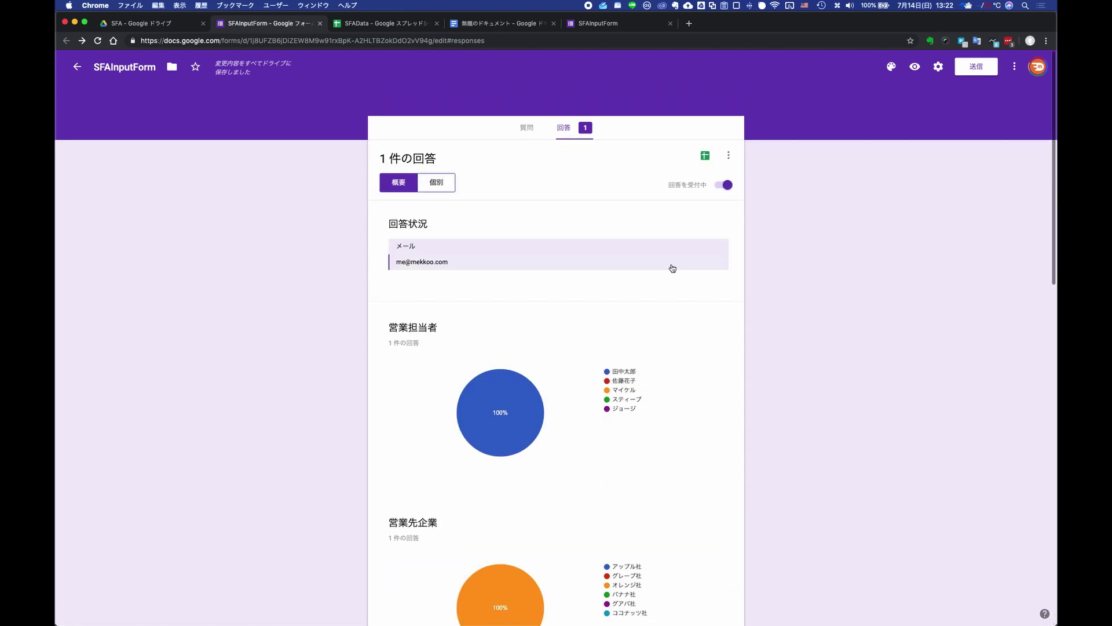
mouse_move(533, 412)
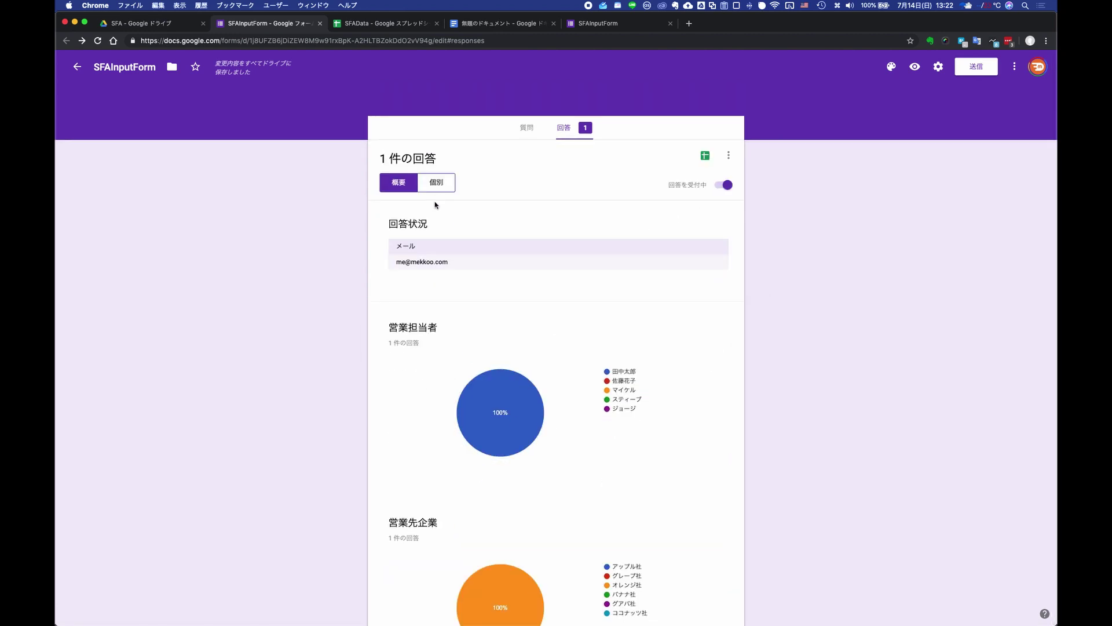
- View the individual response, return to 概要, then switch to the SFAData sheet
click(436, 183)
scroll(514, 352, down, 5)
scroll(514, 353, down, 5)
scroll(514, 353, up, 3)
scroll(514, 352, up, 6)
scroll(515, 353, up, 3)
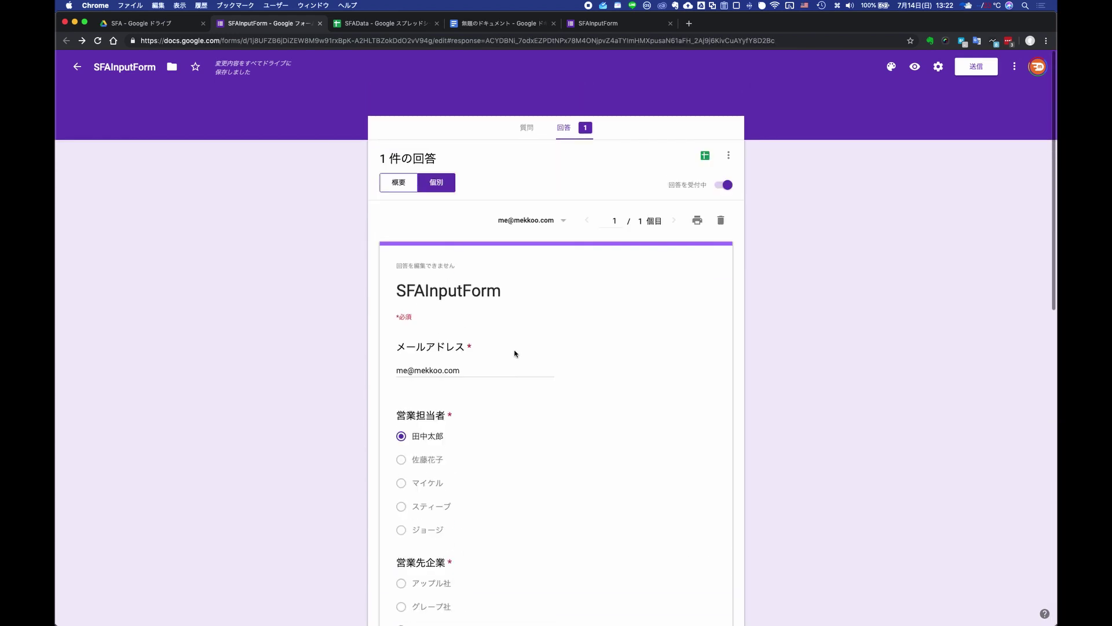
click(414, 190)
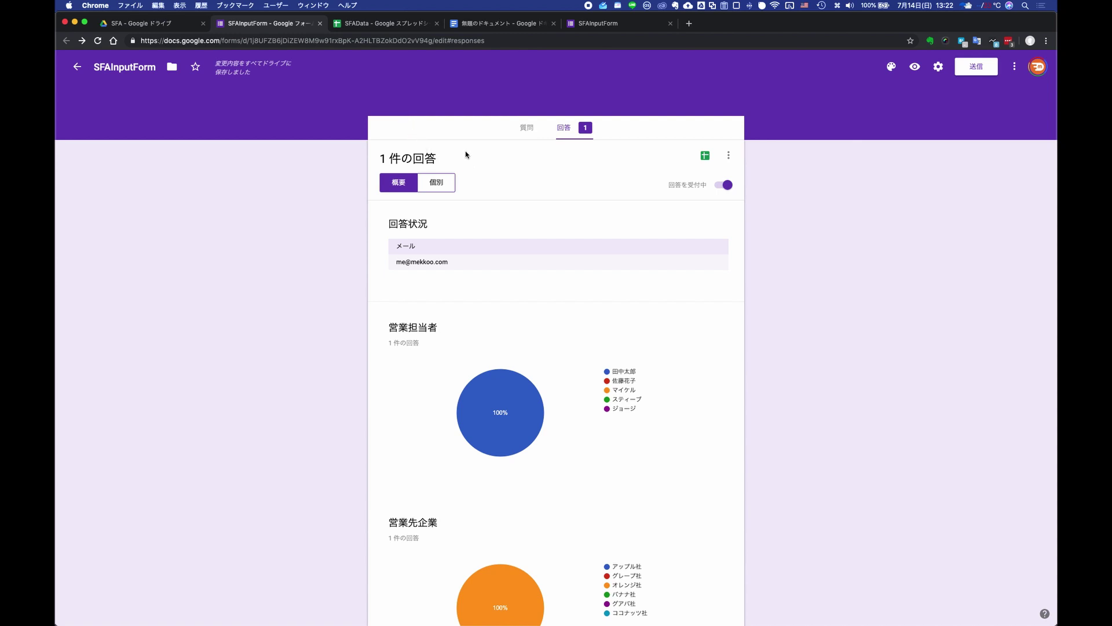
click(360, 26)
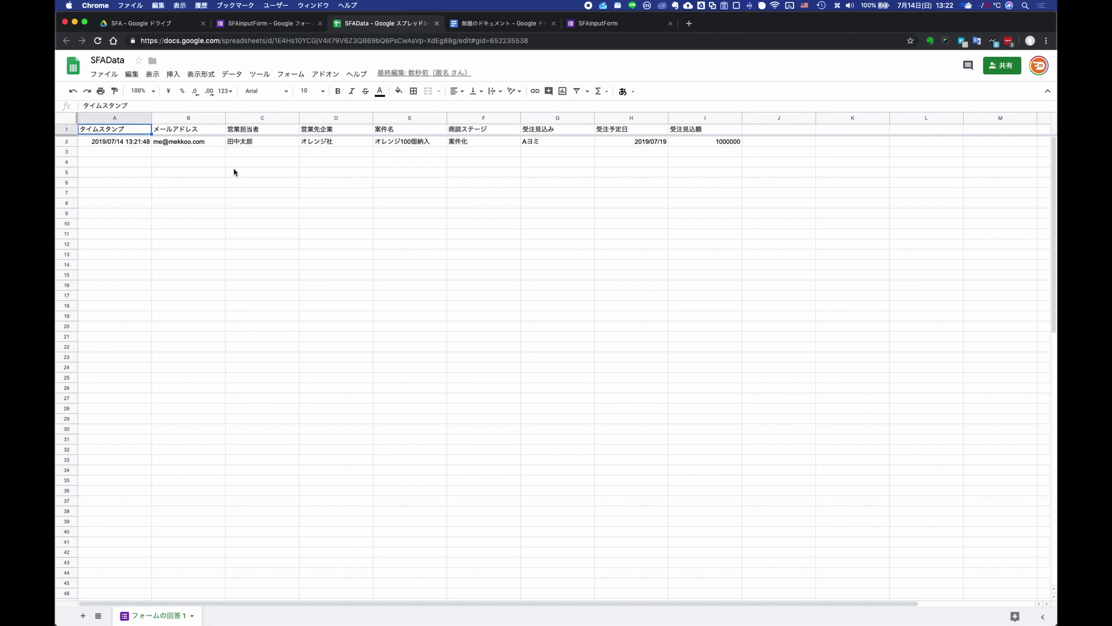
- Add a filter over SFAData columns A through I, then switch to the form's responses summary
click(111, 120)
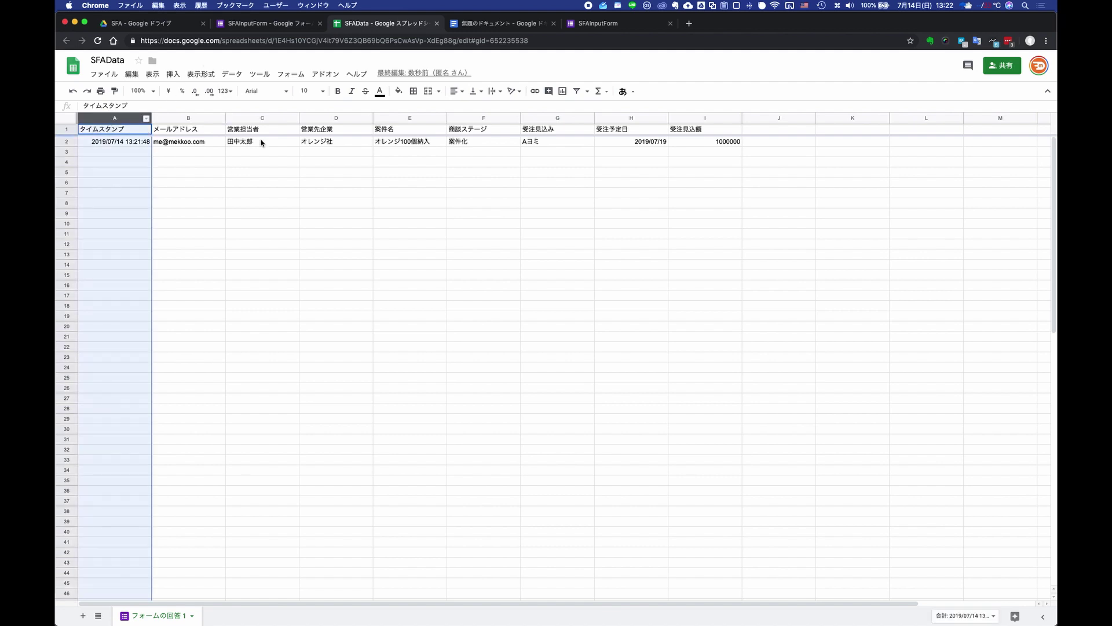
shift+click(712, 119)
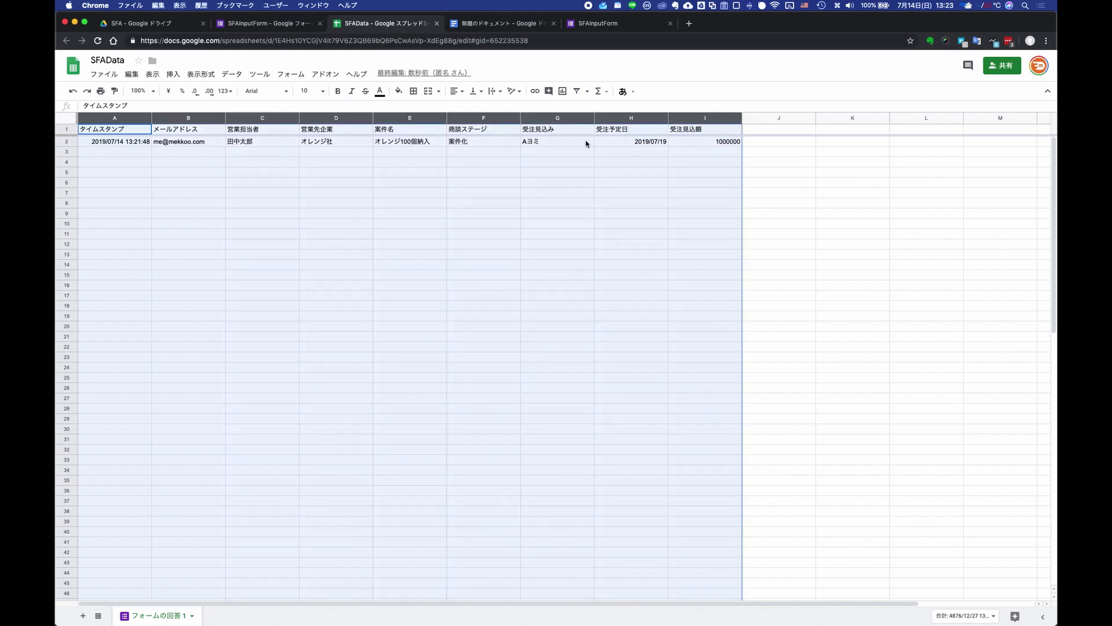
click(578, 91)
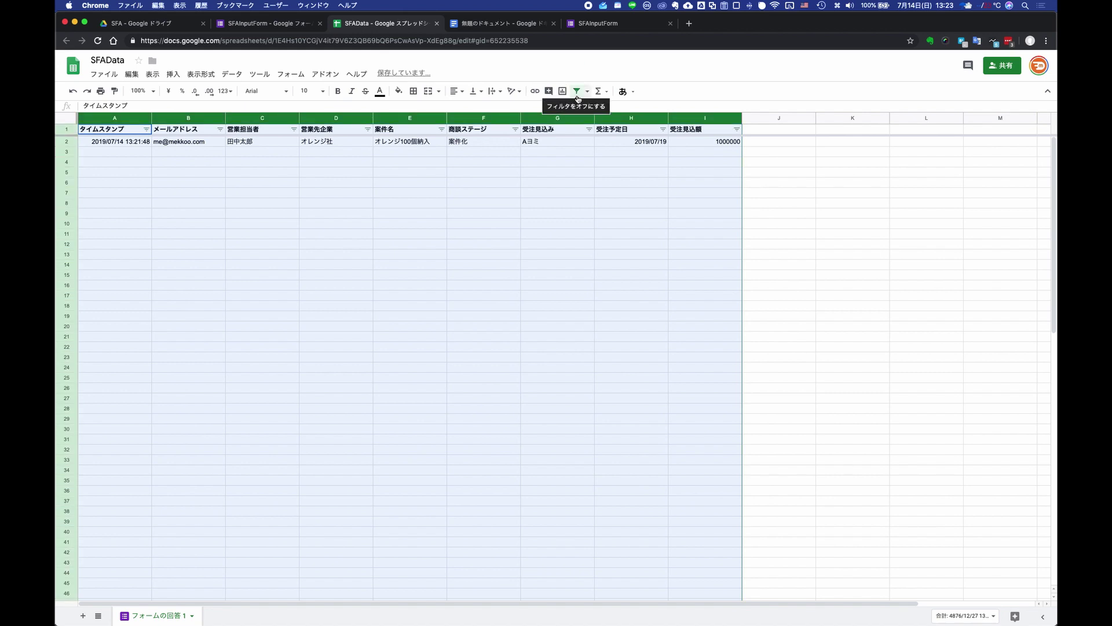
click(541, 194)
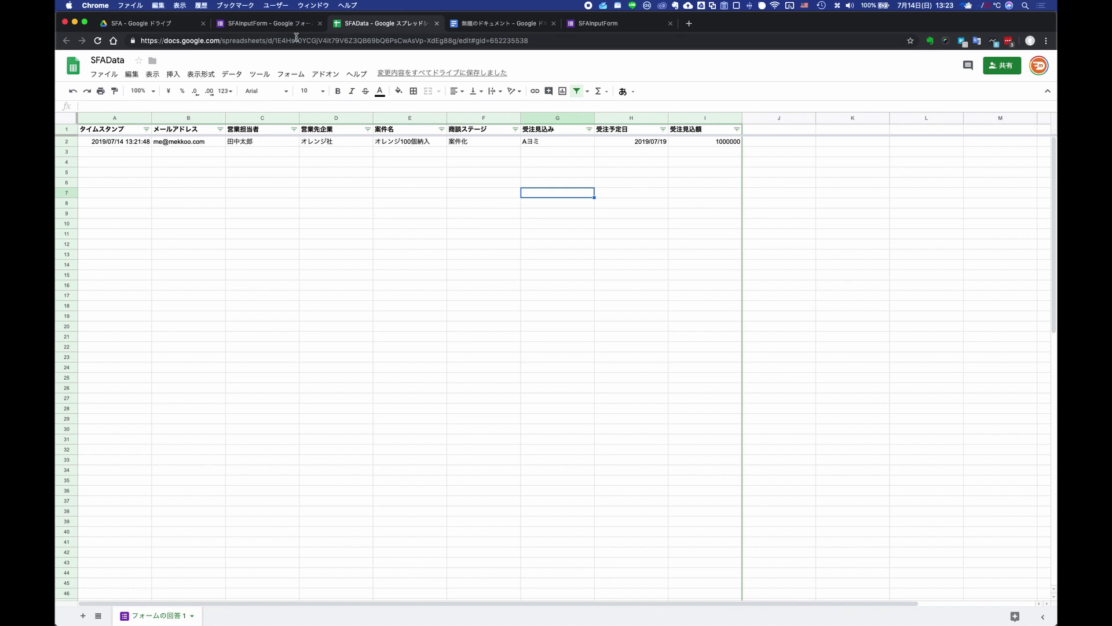
click(291, 26)
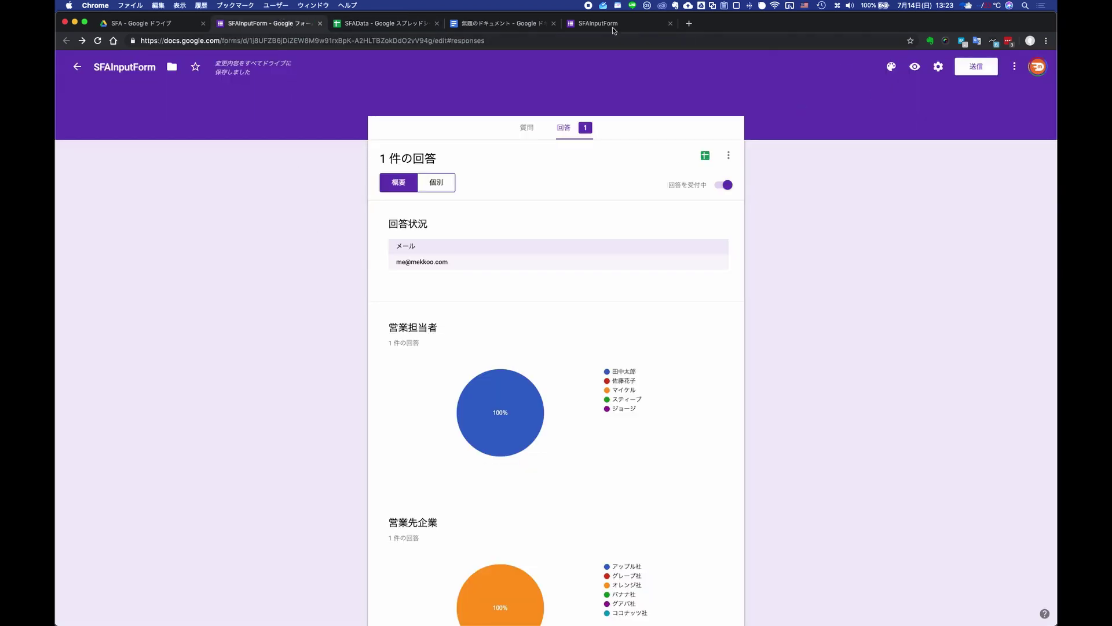
- Start a fresh response with the saved e-mail, salesperson 佐藤花子 and client バナナ社
click(613, 26)
click(455, 215)
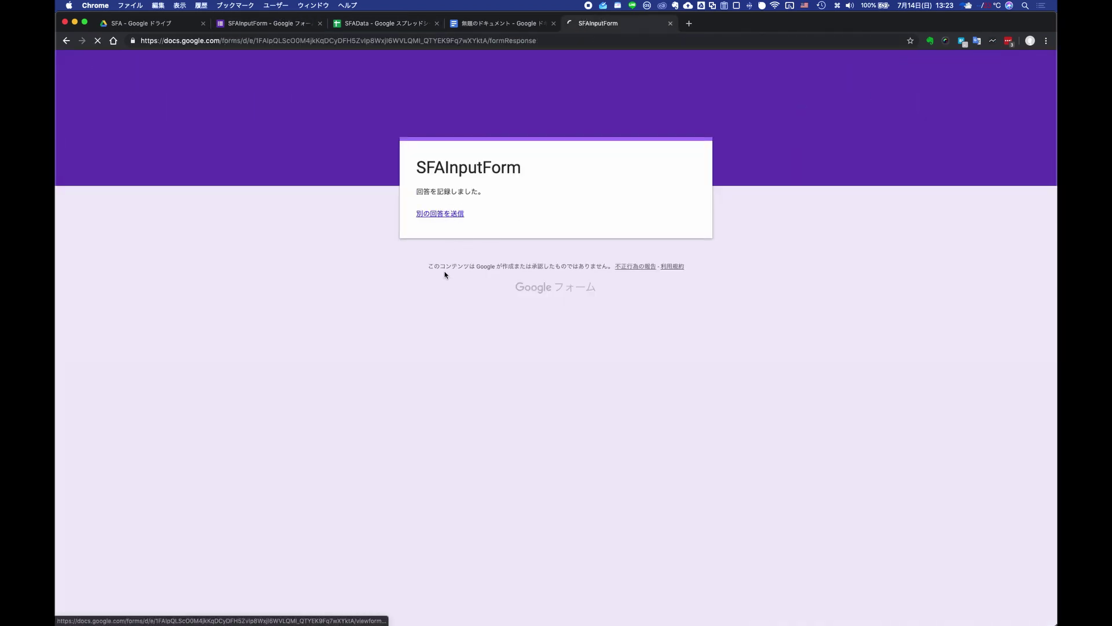
click(461, 249)
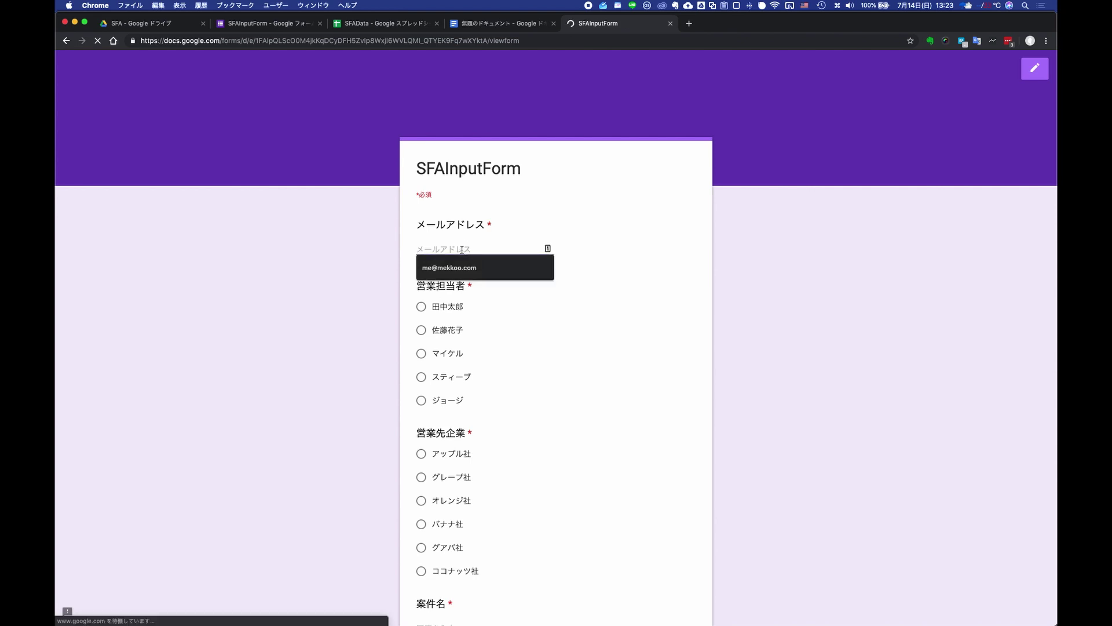
click(455, 268)
scroll(417, 348, down, 1)
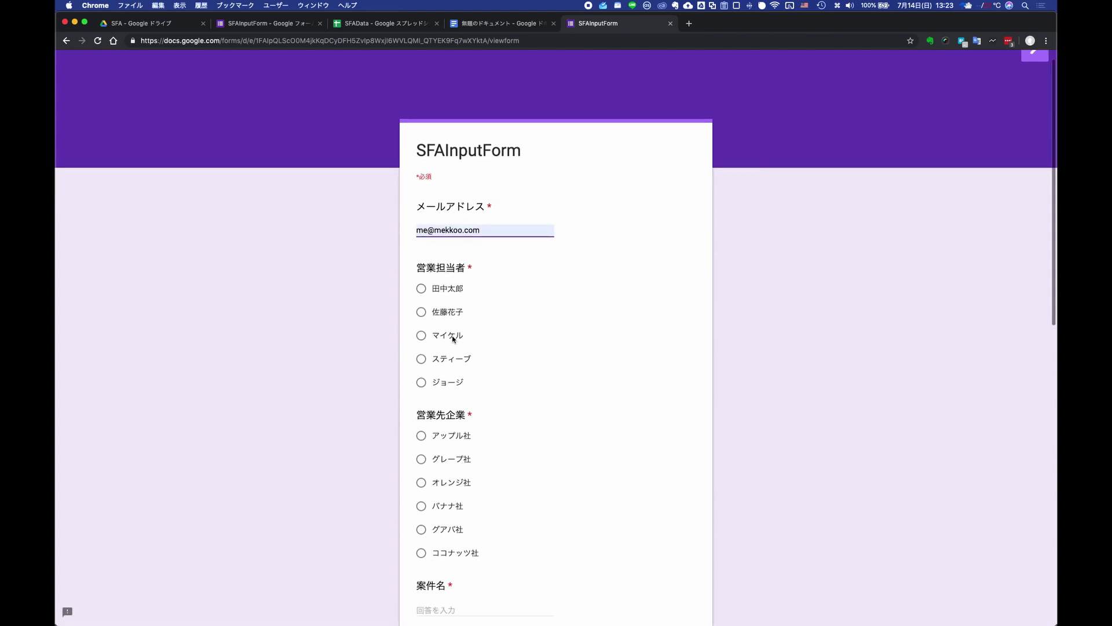
click(456, 313)
scroll(449, 329, down, 1)
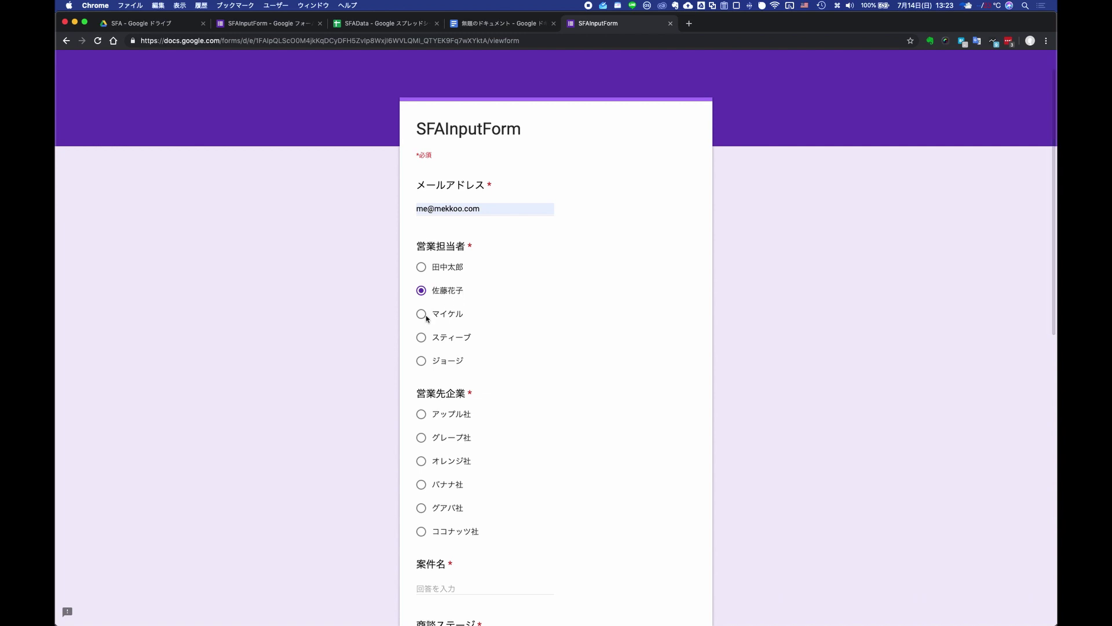
scroll(464, 348, down, 3)
click(450, 403)
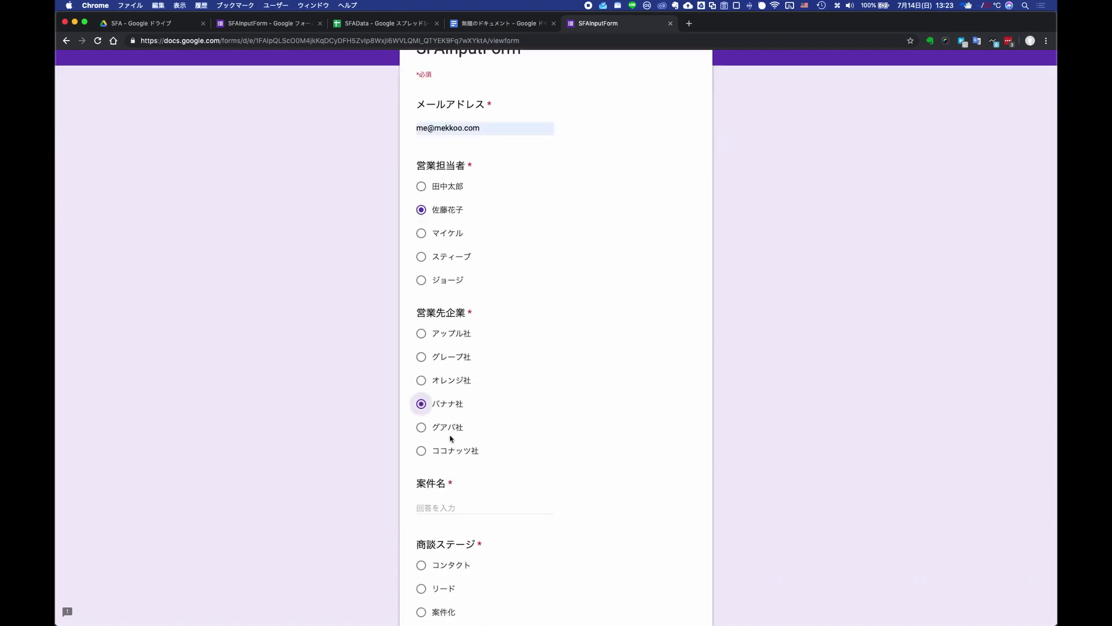
- Enter the deal name バナナ100個納入
scroll(450, 406, down, 3)
click(453, 422)
text(バナナ)
key(Return)
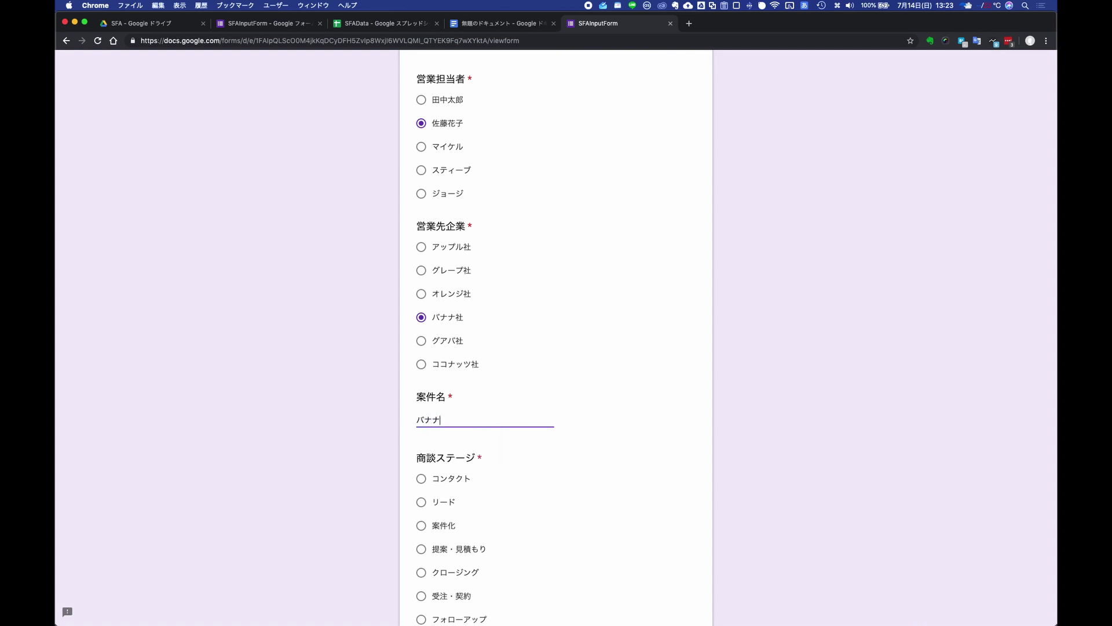
text(100個の)
key(Return)
text(うnyuu)
key(space)
key(Return)
- Set stage クロージング, Bヨミ, date 2019/07/31 and the amount, submit, and view SFAData
scroll(408, 293, down, 3)
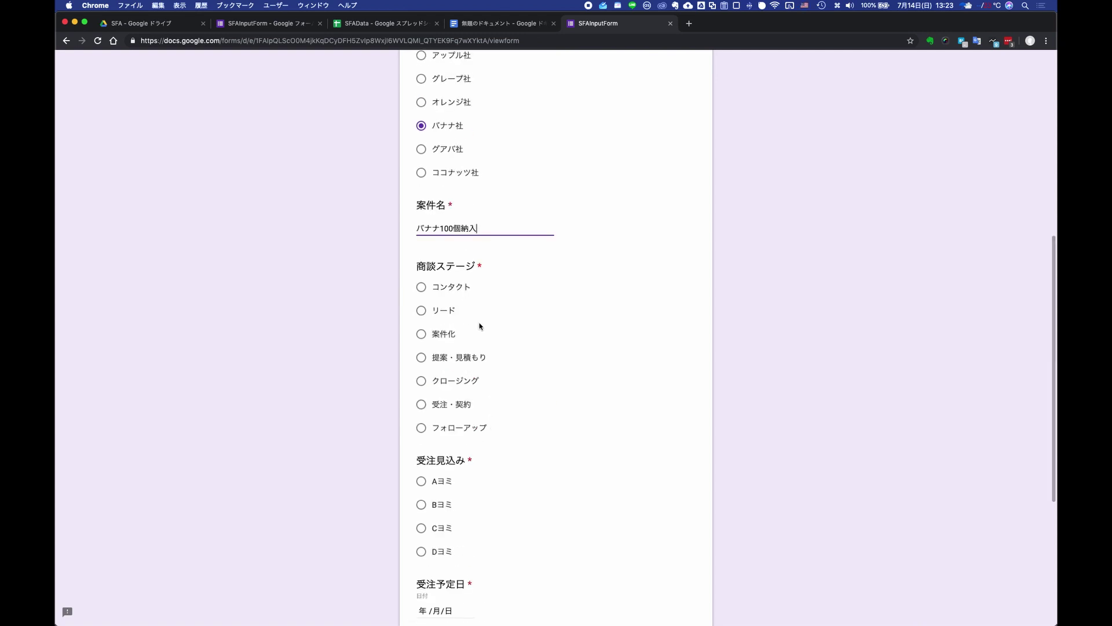
click(451, 384)
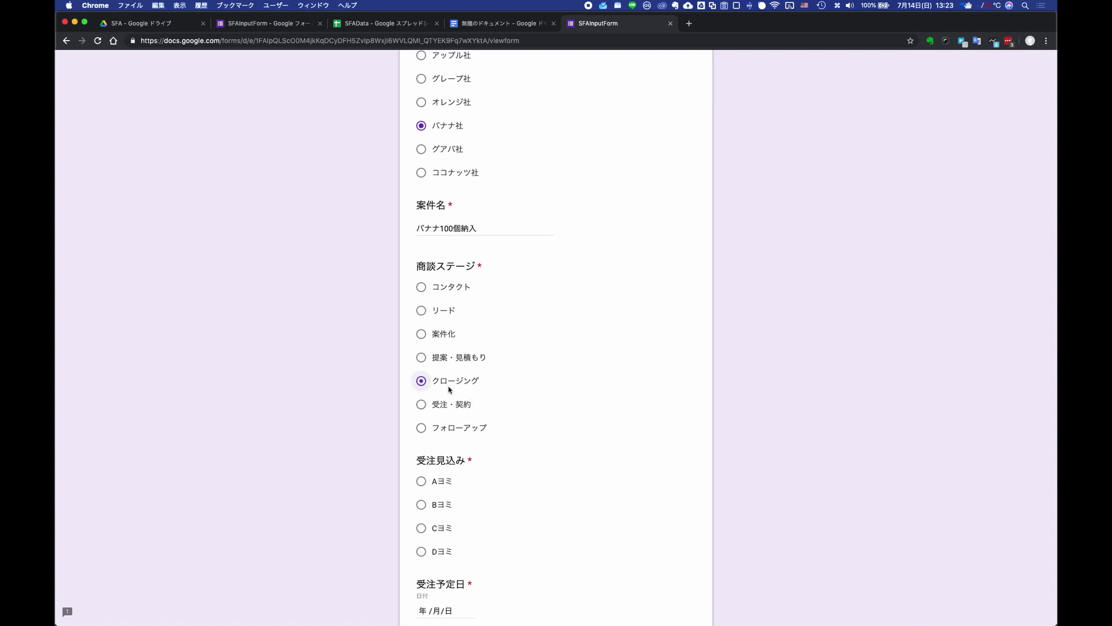
scroll(440, 399, down, 2)
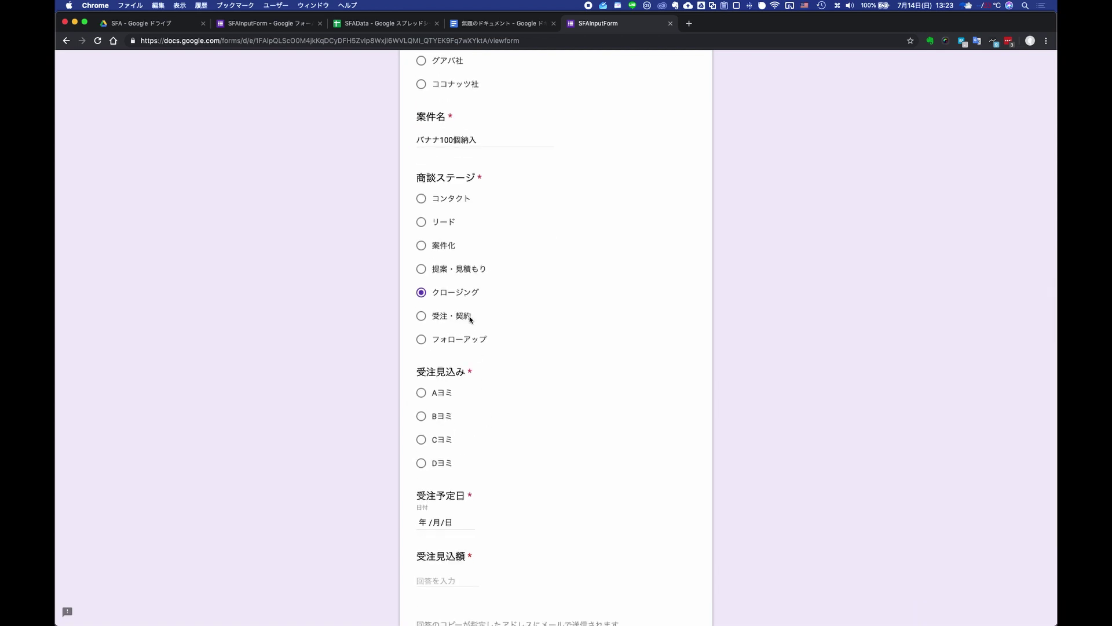
scroll(470, 313, down, 2)
click(452, 352)
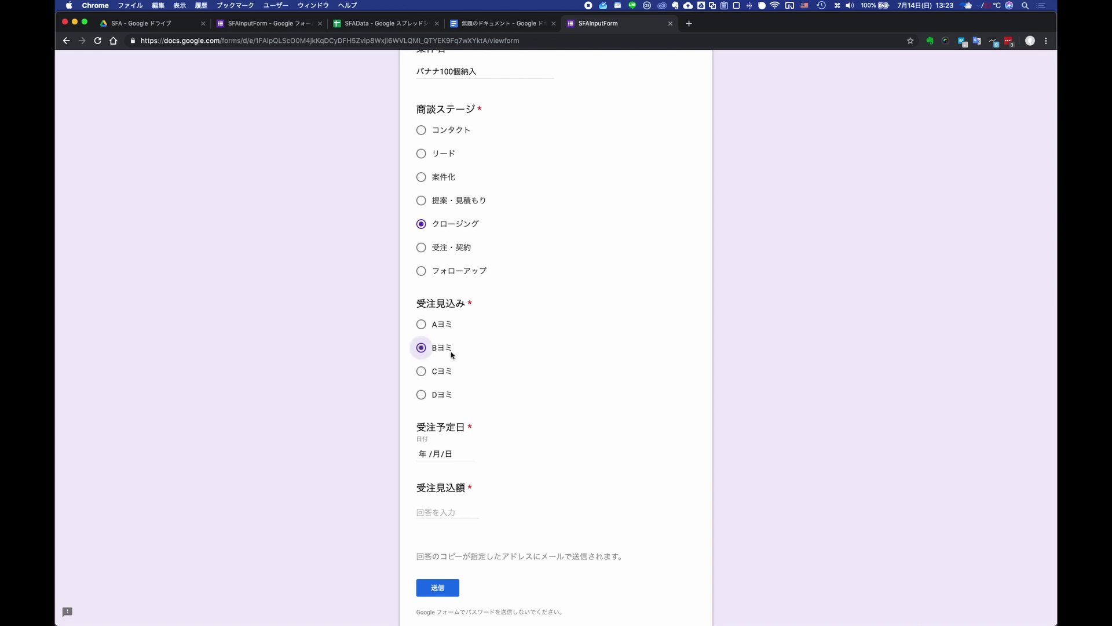
click(470, 456)
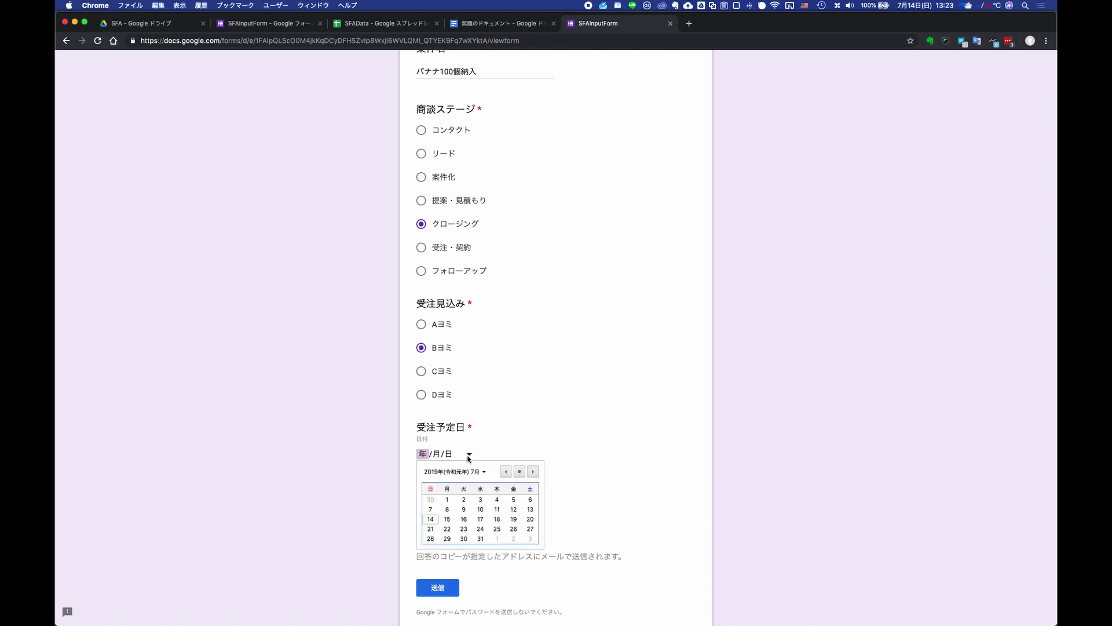
click(490, 531)
click(453, 513)
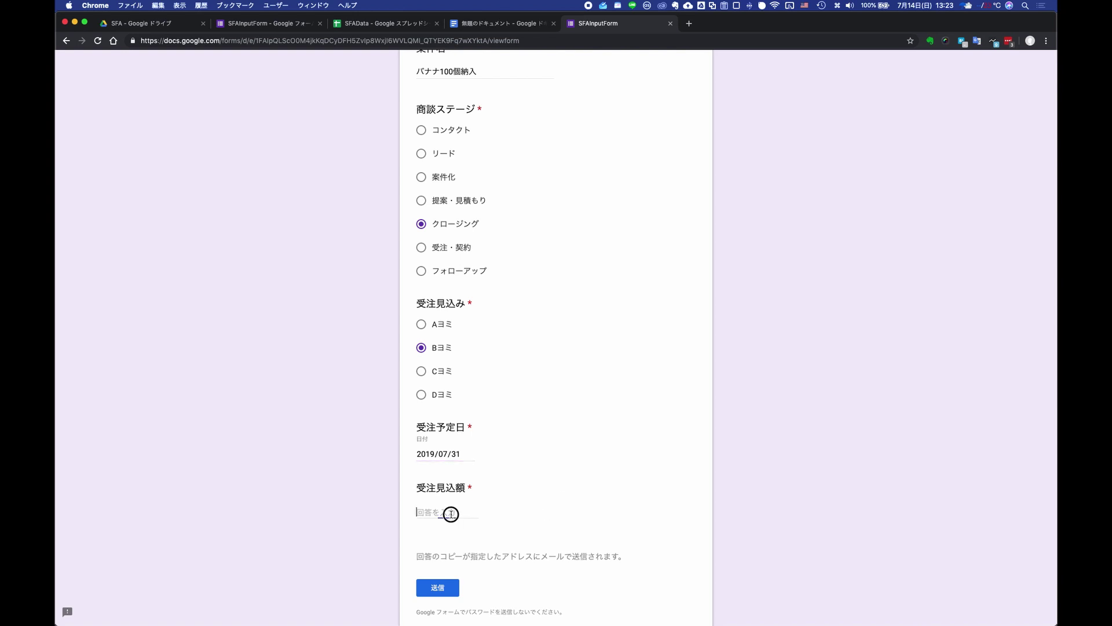
text(1000000)
click(662, 505)
click(441, 590)
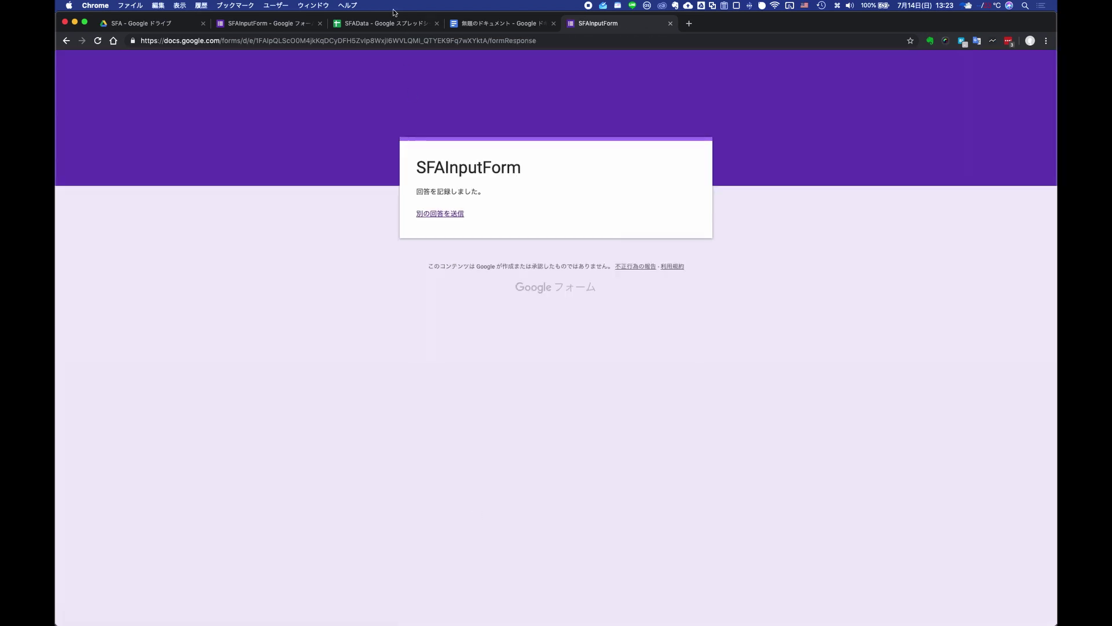
click(392, 25)
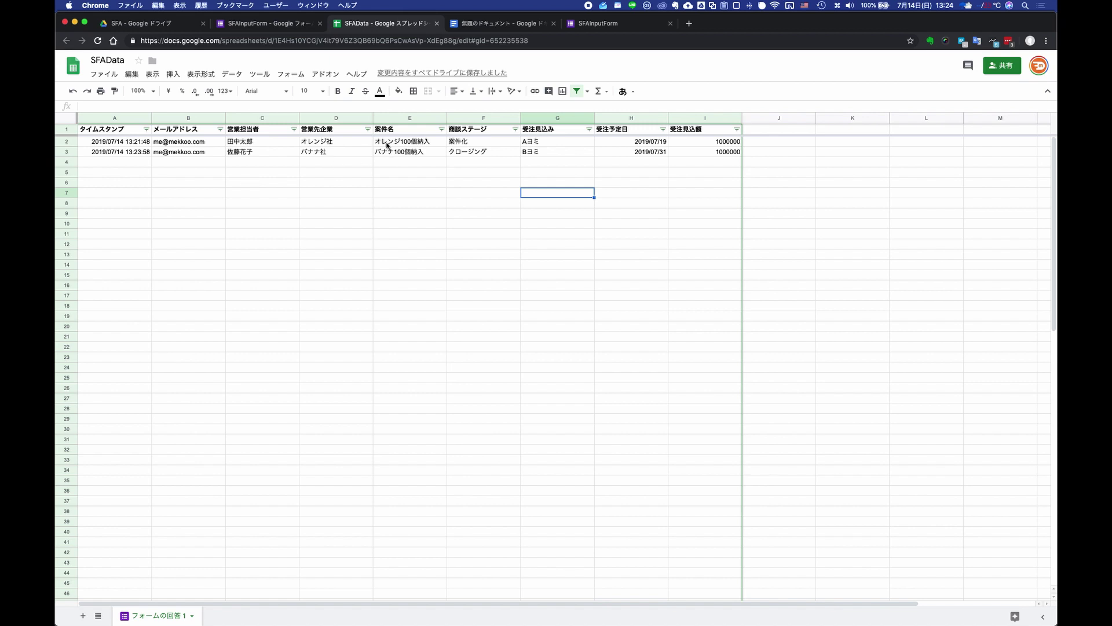
- Filter the company column to show only バナナ社
click(367, 131)
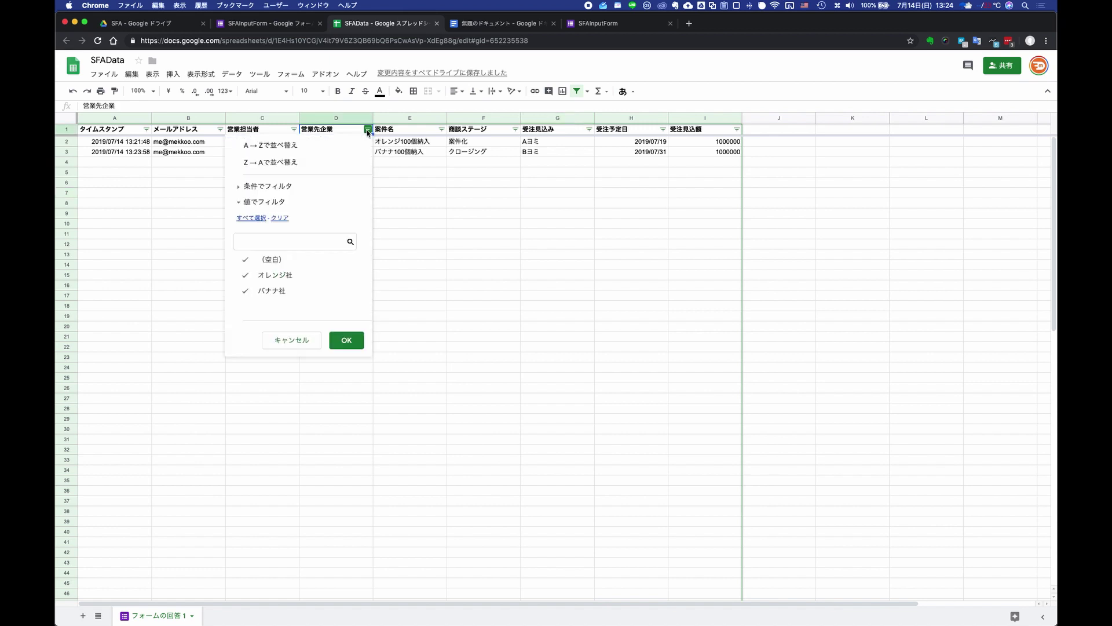
click(273, 259)
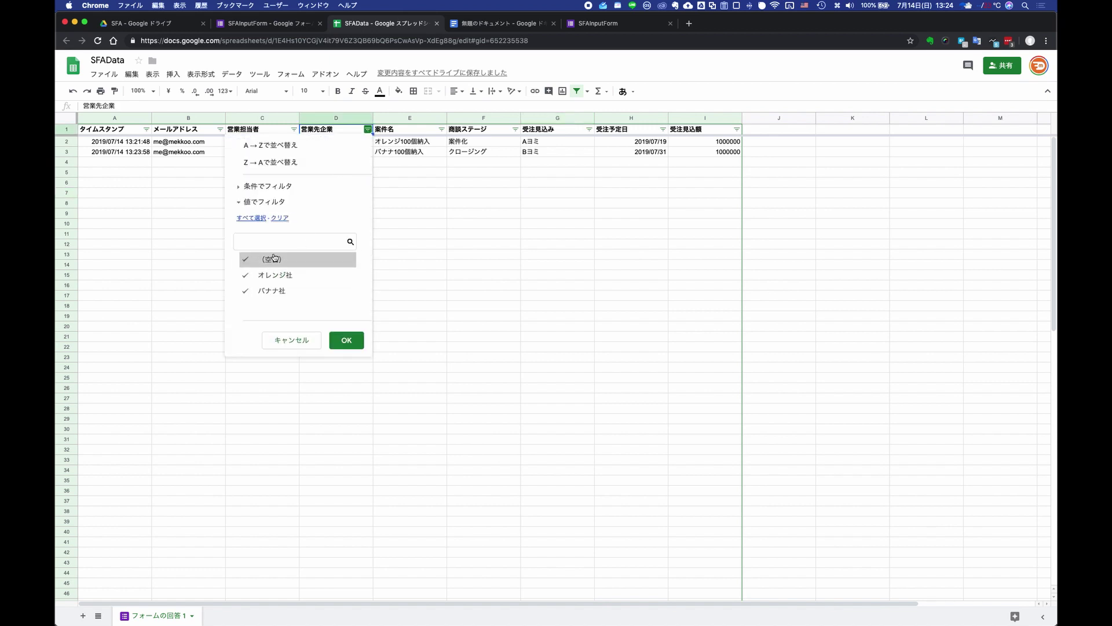
click(273, 275)
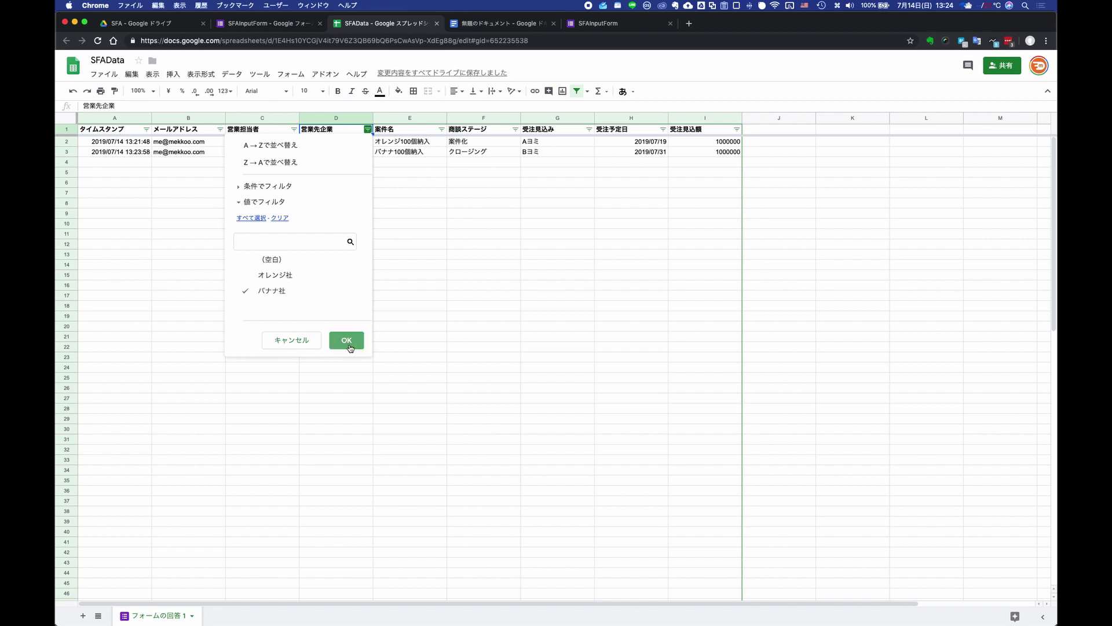
click(347, 340)
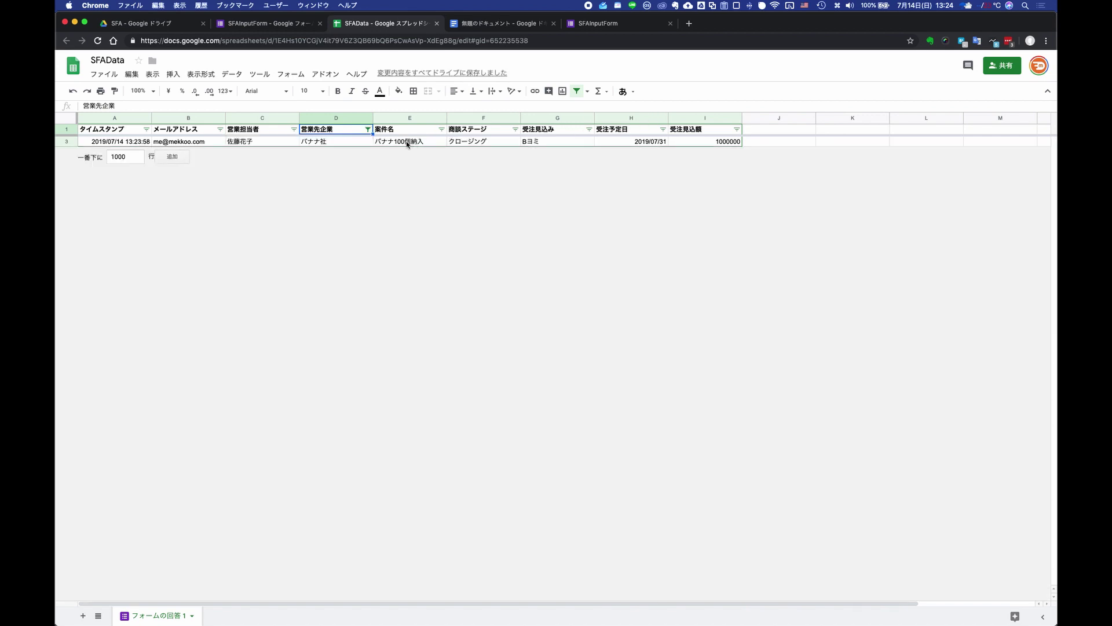
- Clear the company filter to show all rows, then return to the SFAInputForm tab
click(369, 130)
click(251, 218)
click(346, 340)
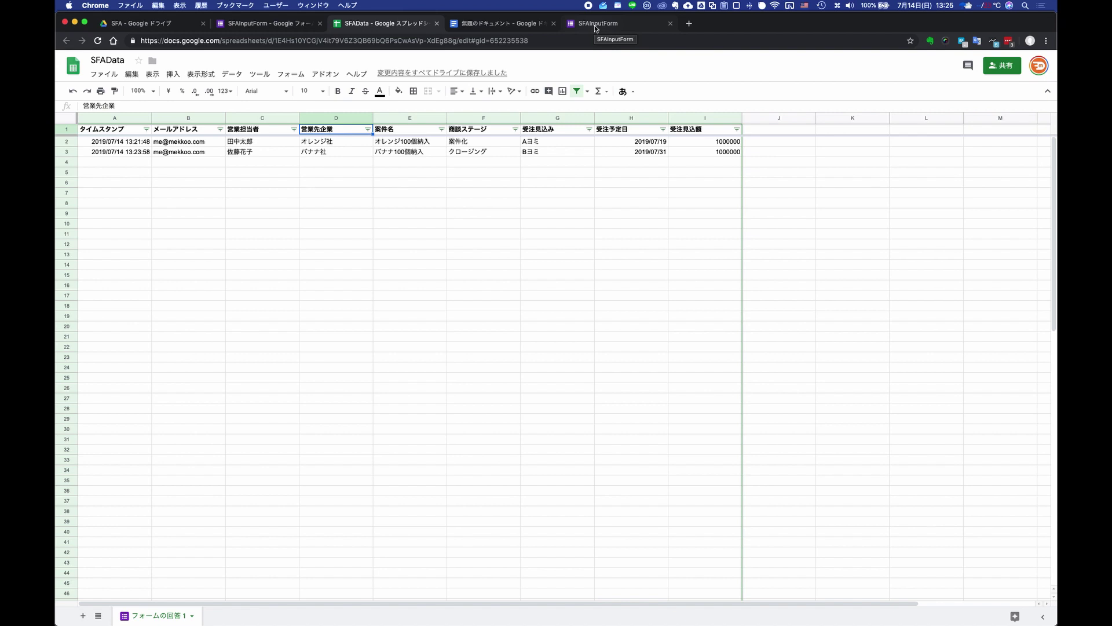
click(595, 24)
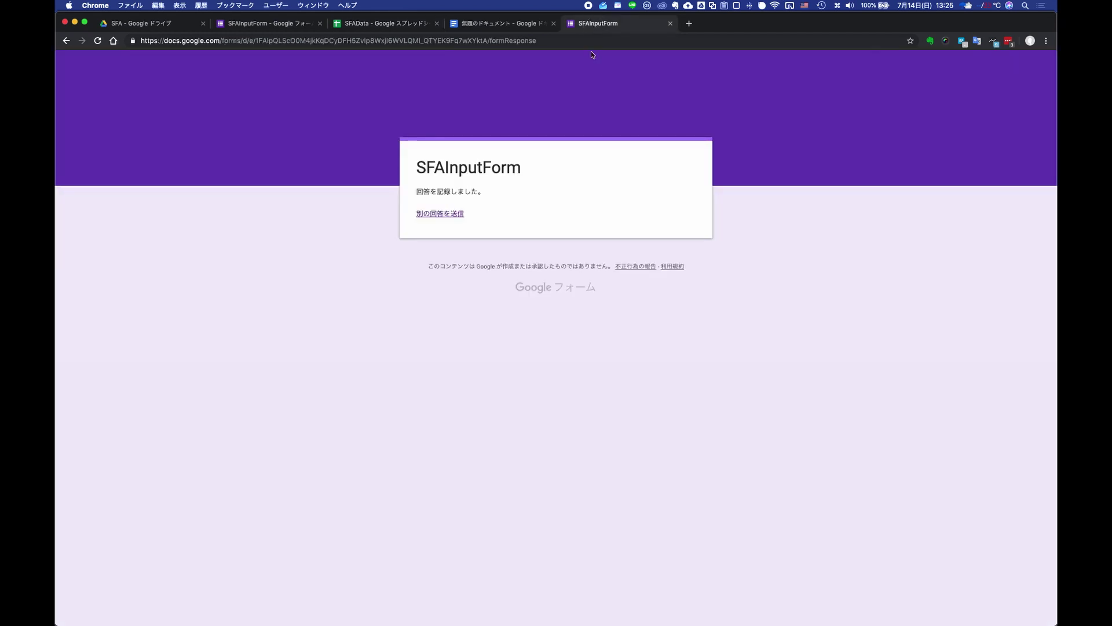
- Open the SFAInputForm receipt e-mail in Gmail and scroll through it
click(603, 7)
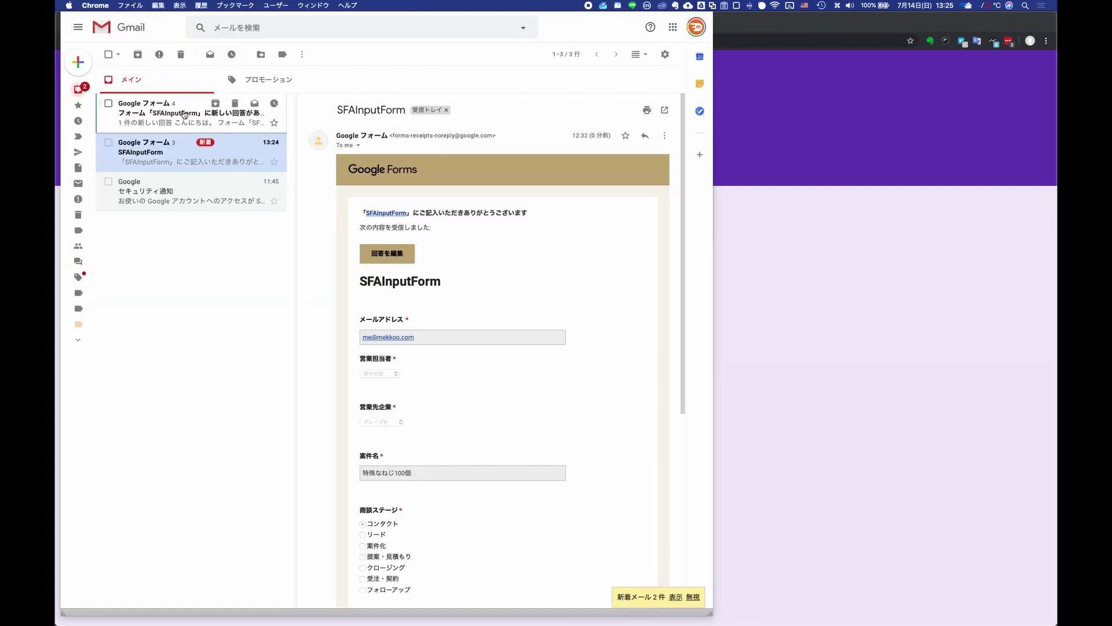
mouse_move(174, 152)
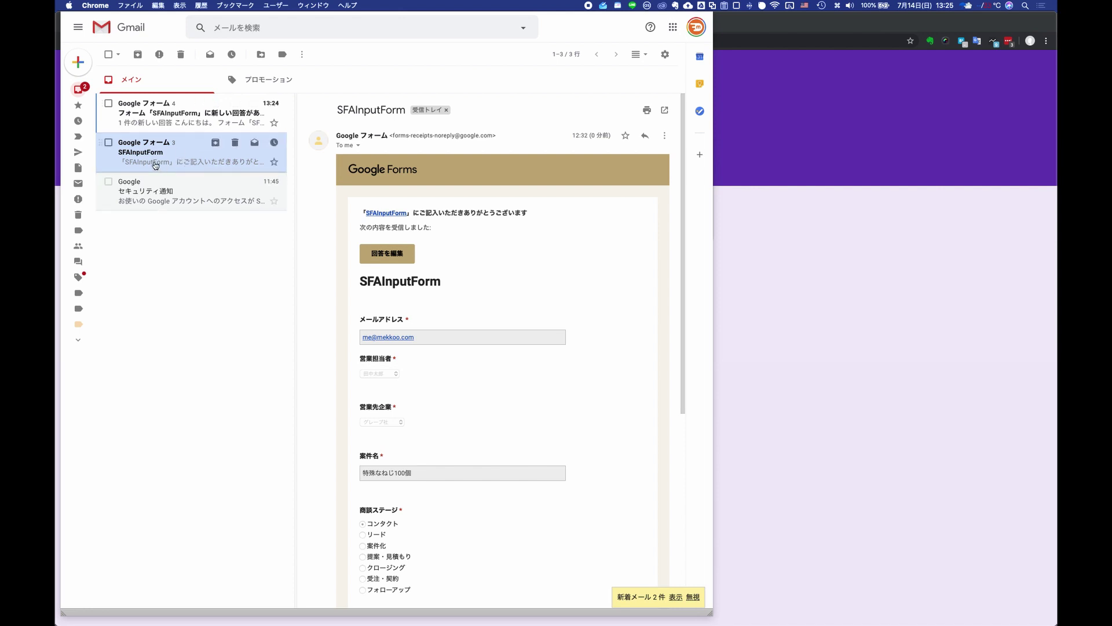
click(155, 165)
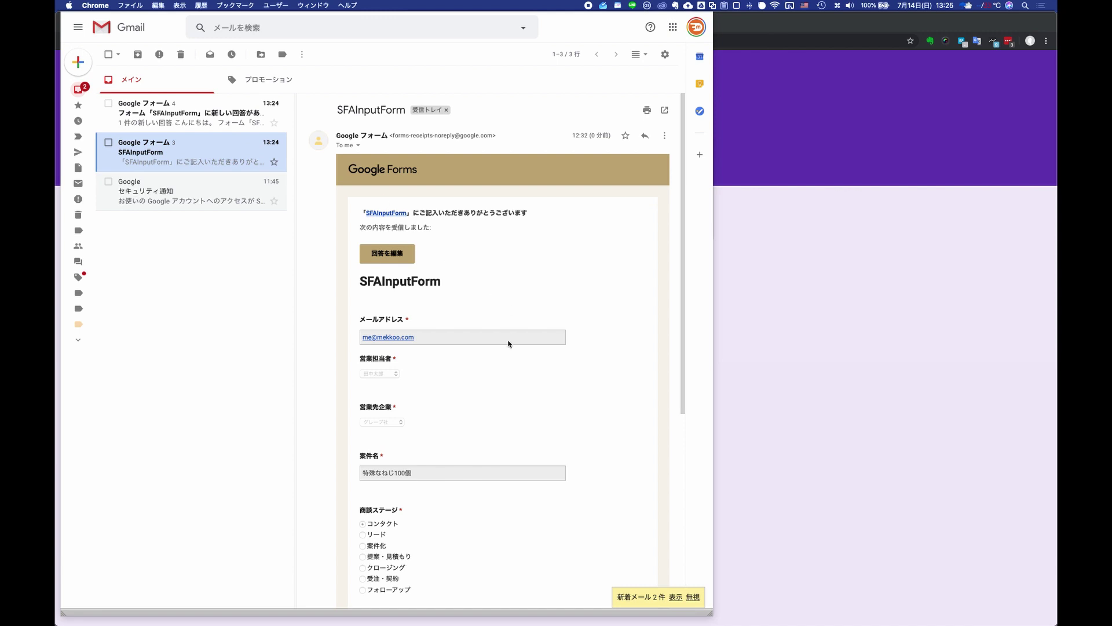
scroll(453, 351, down, 5)
scroll(450, 350, down, 1)
scroll(449, 350, down, 2)
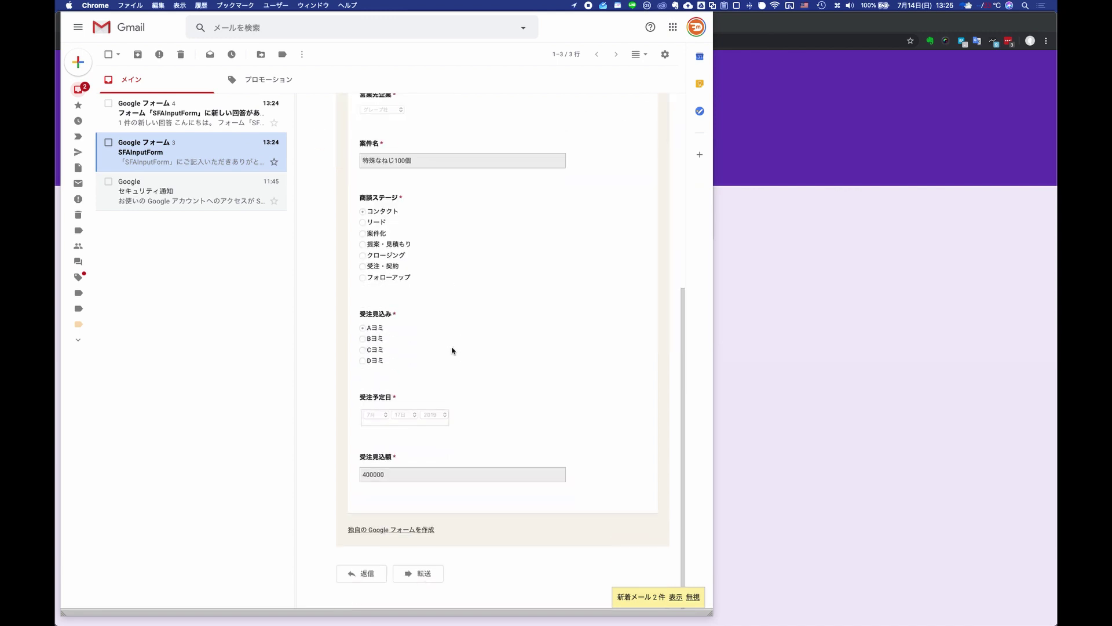
scroll(450, 345, up, 10)
- Expand the thread's other messages, read them, and return to the responses summary
click(175, 162)
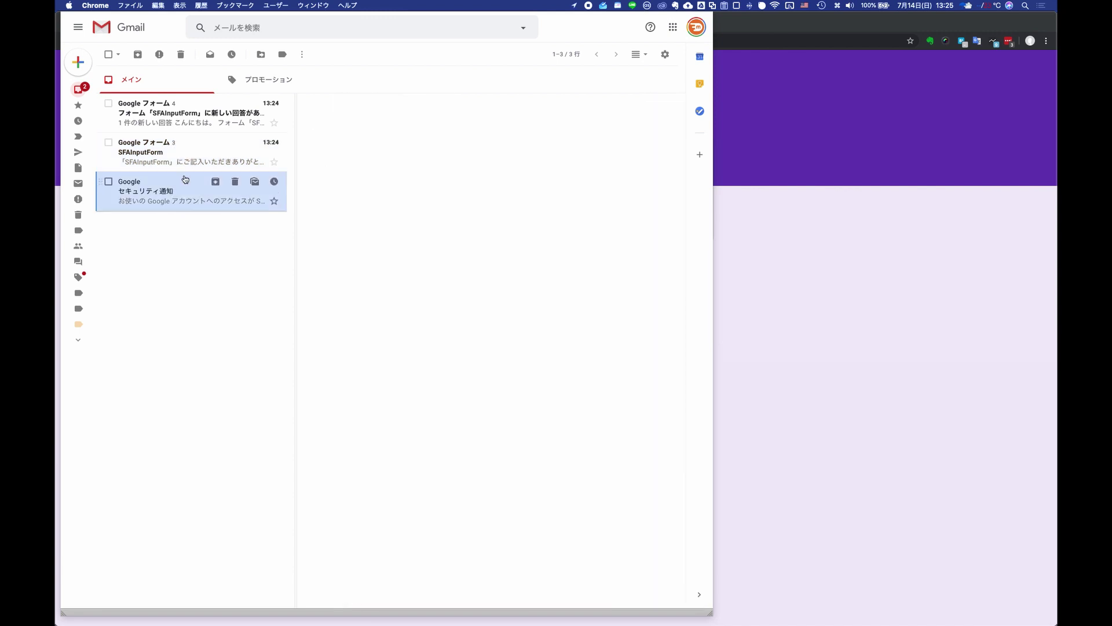
scroll(421, 384, down, 3)
scroll(421, 384, down, 5)
scroll(419, 382, down, 3)
scroll(420, 383, up, 6)
scroll(420, 382, up, 6)
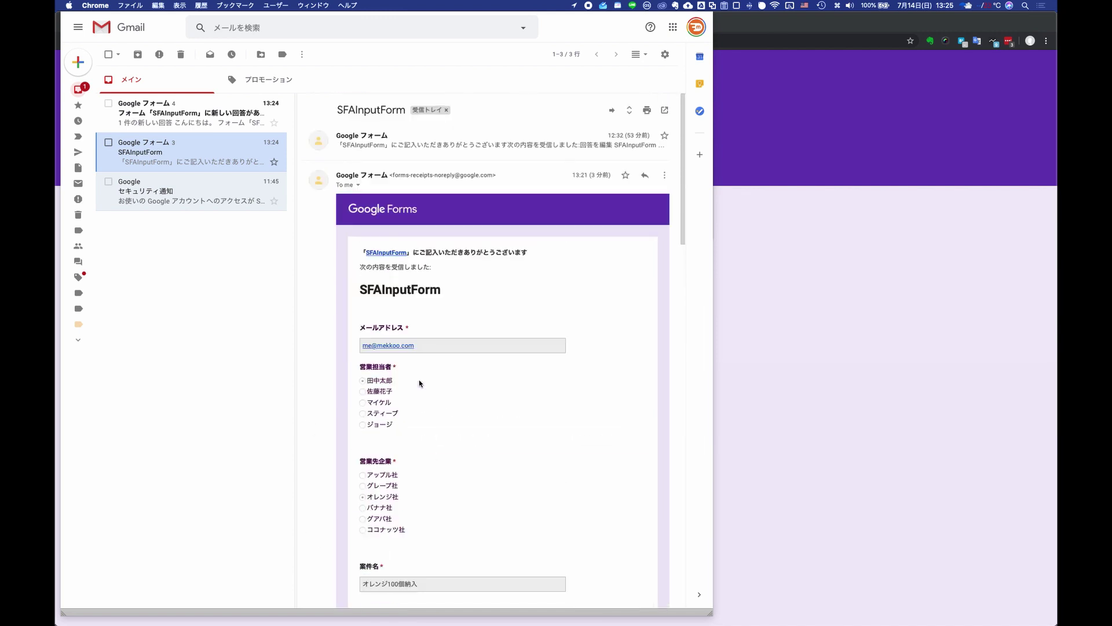
scroll(421, 343, down, 3)
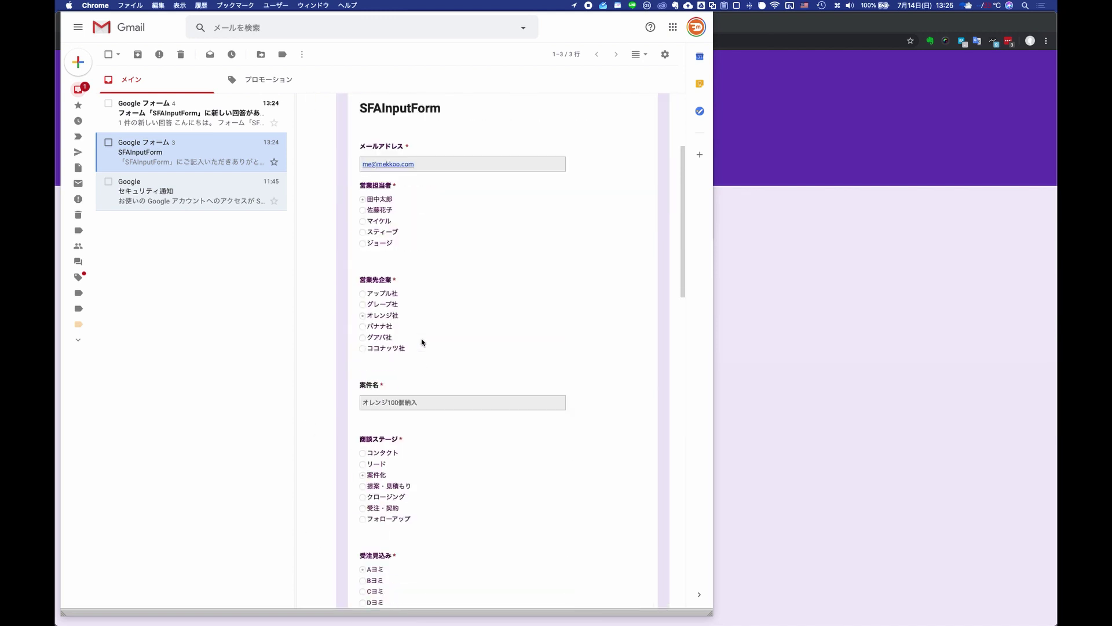
scroll(422, 342, down, 3)
scroll(421, 342, down, 1)
click(837, 332)
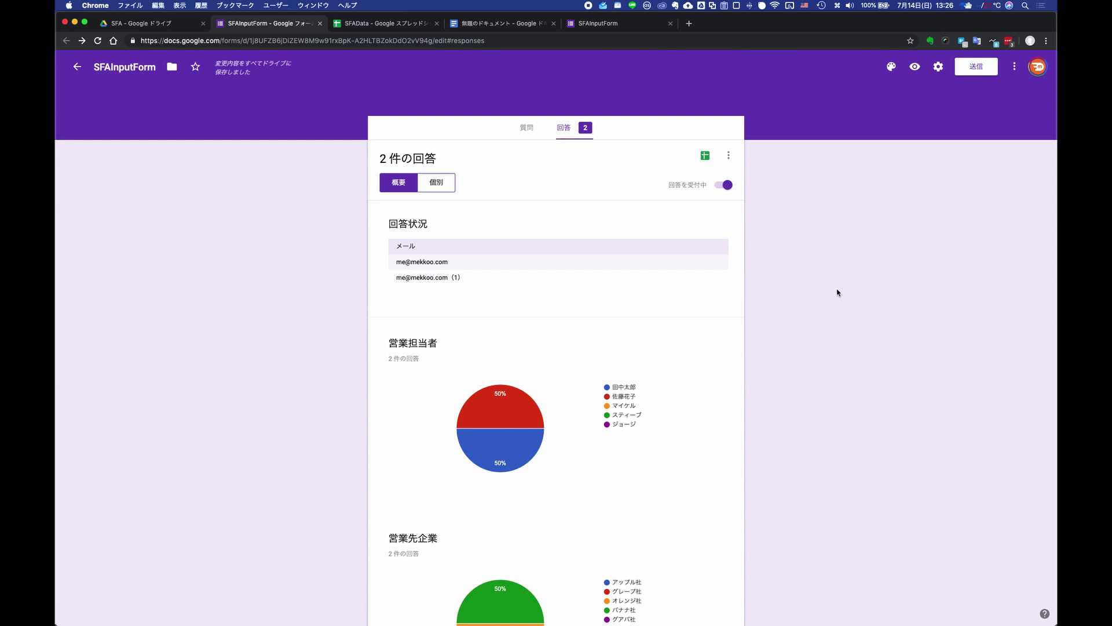
- Enable 送信後に編集 in the form settings, save, and go back to the respondent view
click(939, 66)
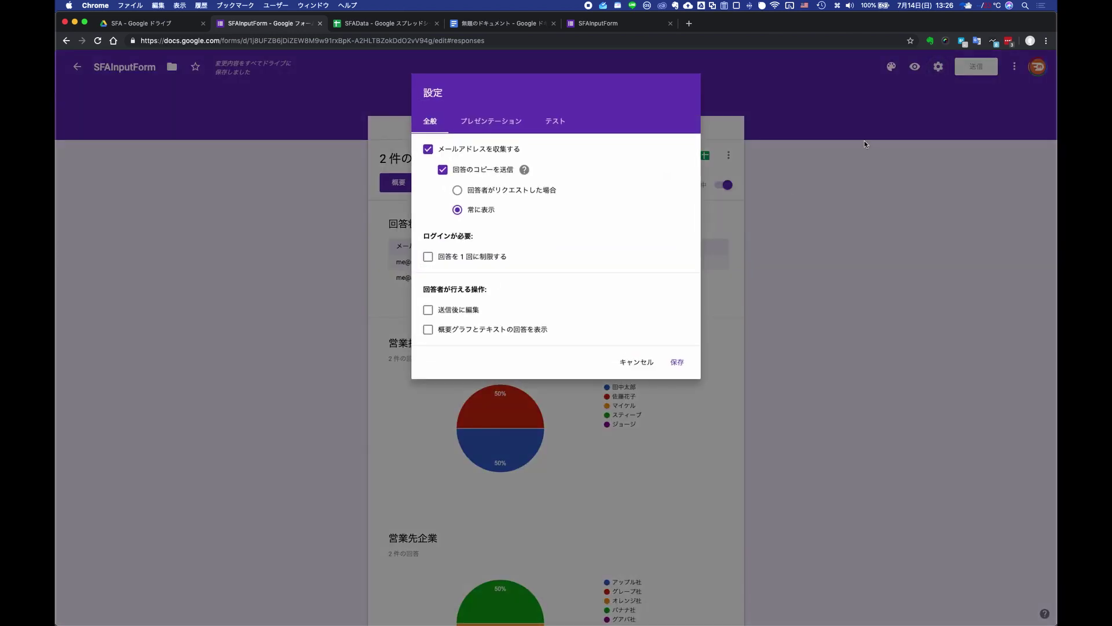
click(464, 314)
click(678, 362)
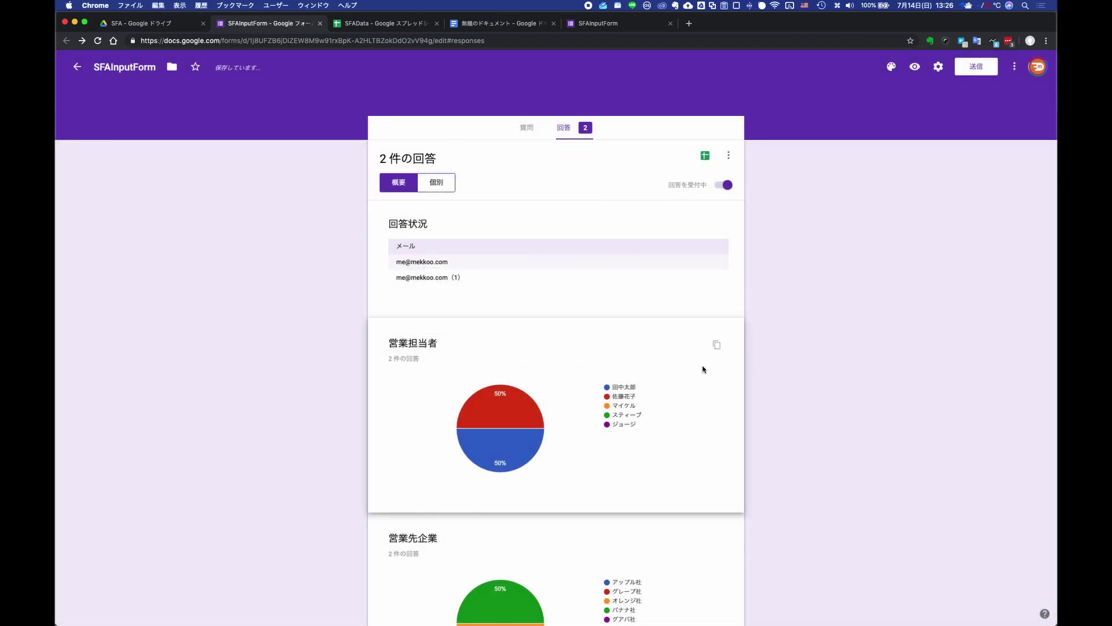
click(592, 23)
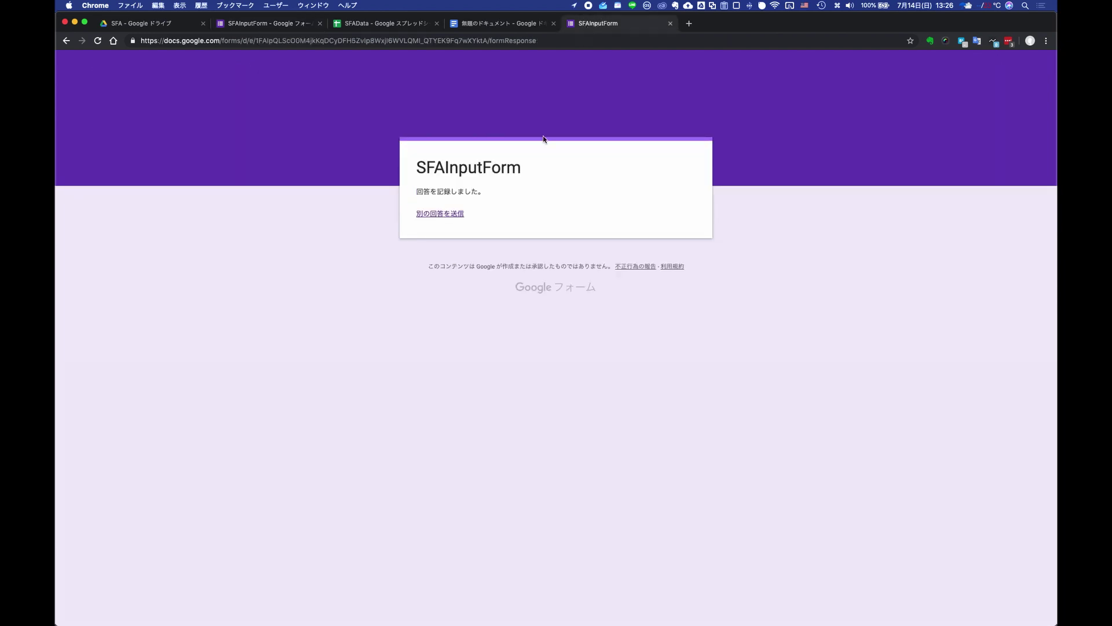
- Begin another response with the saved e-mail, the first salesperson and client グレープ社
click(441, 218)
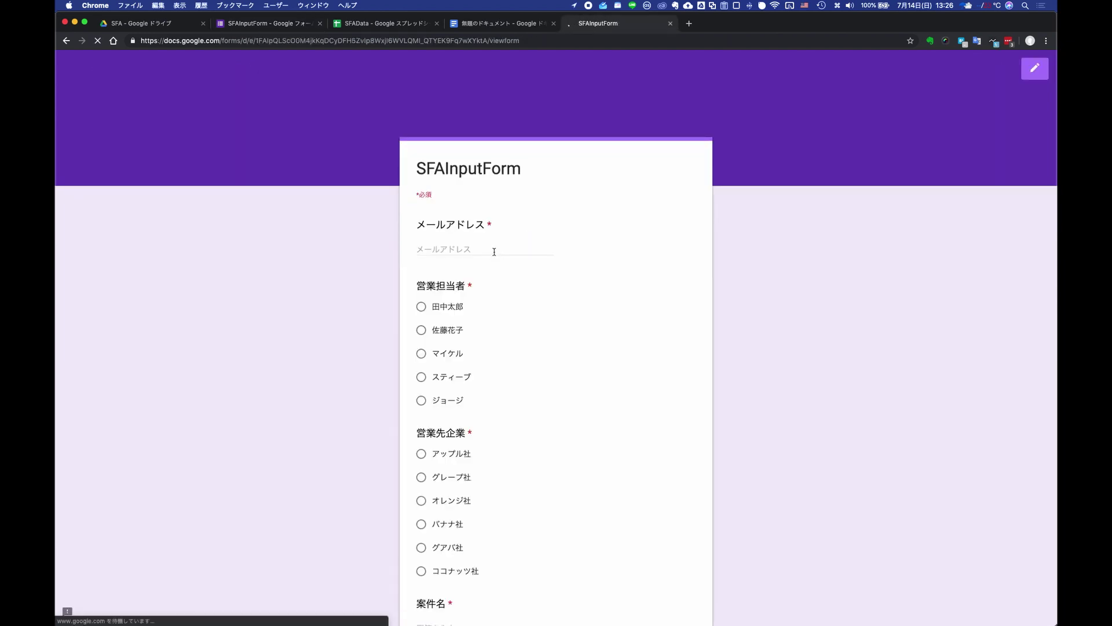
click(494, 250)
click(497, 267)
click(458, 313)
scroll(479, 462, down, 1)
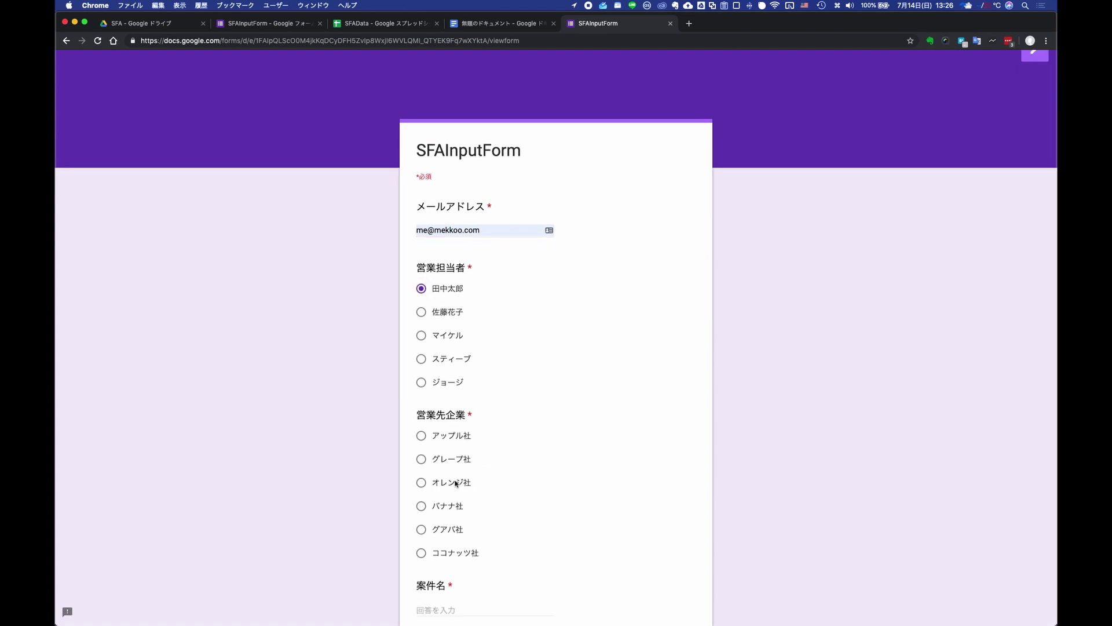
click(452, 461)
- Enter deal name グレープ1個納入, stage リード and likelihood Aヨミ
scroll(511, 489, down, 5)
click(472, 470)
text(グレープ1konounyuu)
key(space)
key(Return)
scroll(454, 439, down, 7)
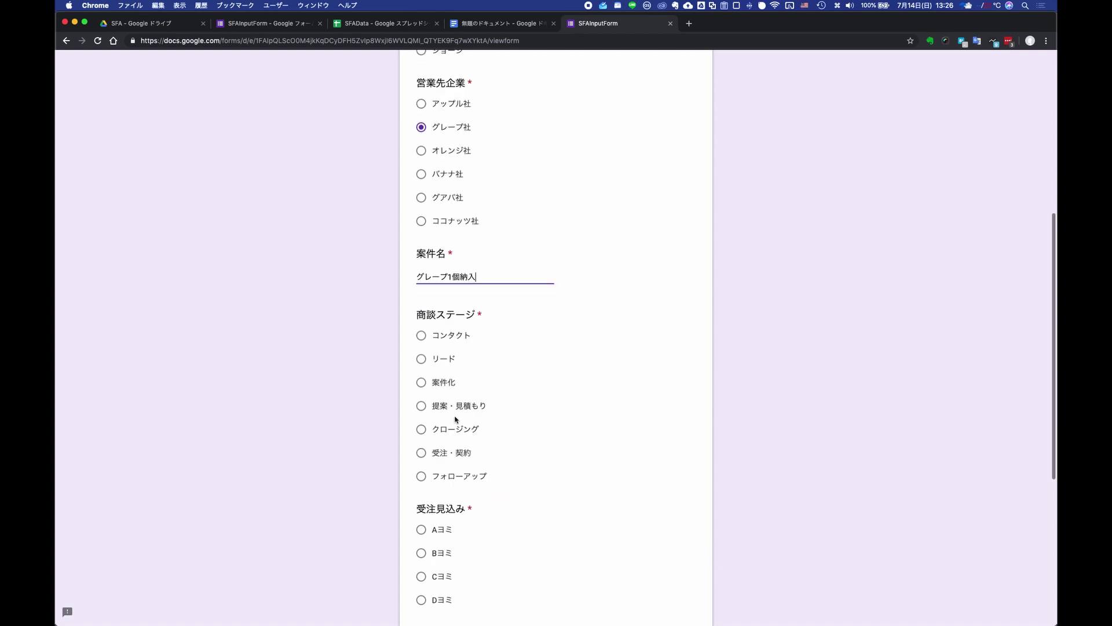
click(451, 360)
scroll(467, 429, down, 4)
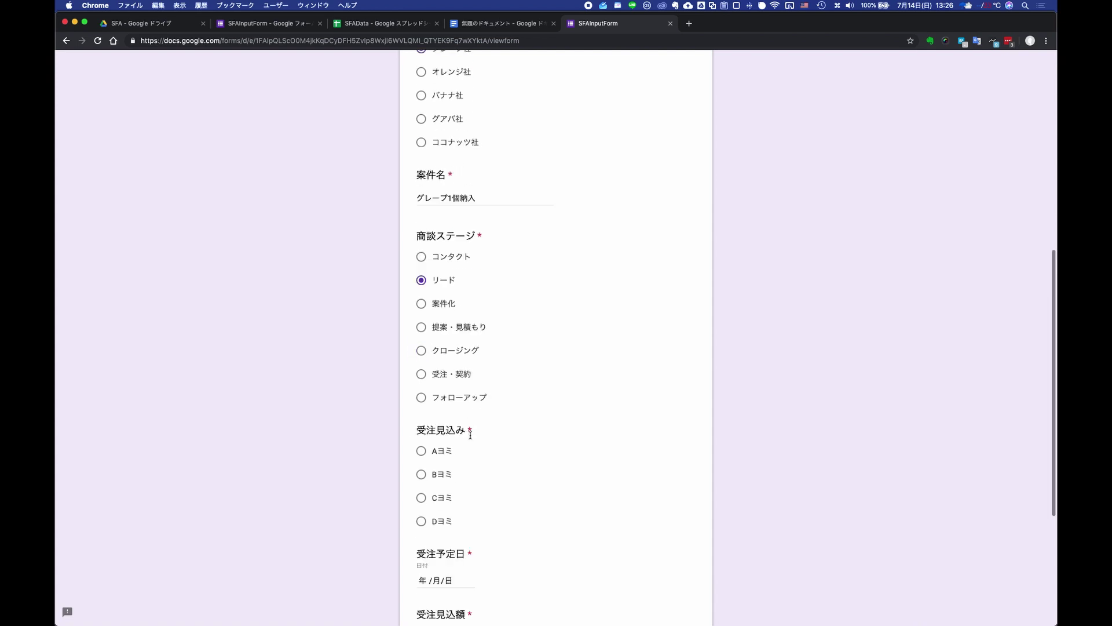
click(441, 432)
- Set the expected date to 2019/07/19 and amount 100, then submit the response
scroll(441, 432, down, 3)
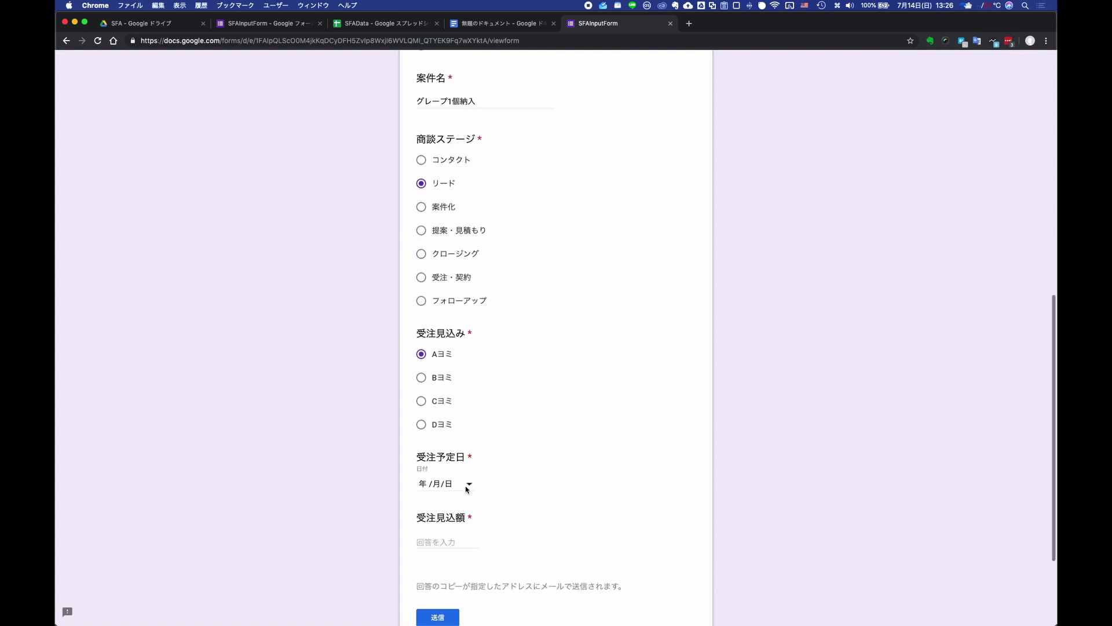
click(468, 485)
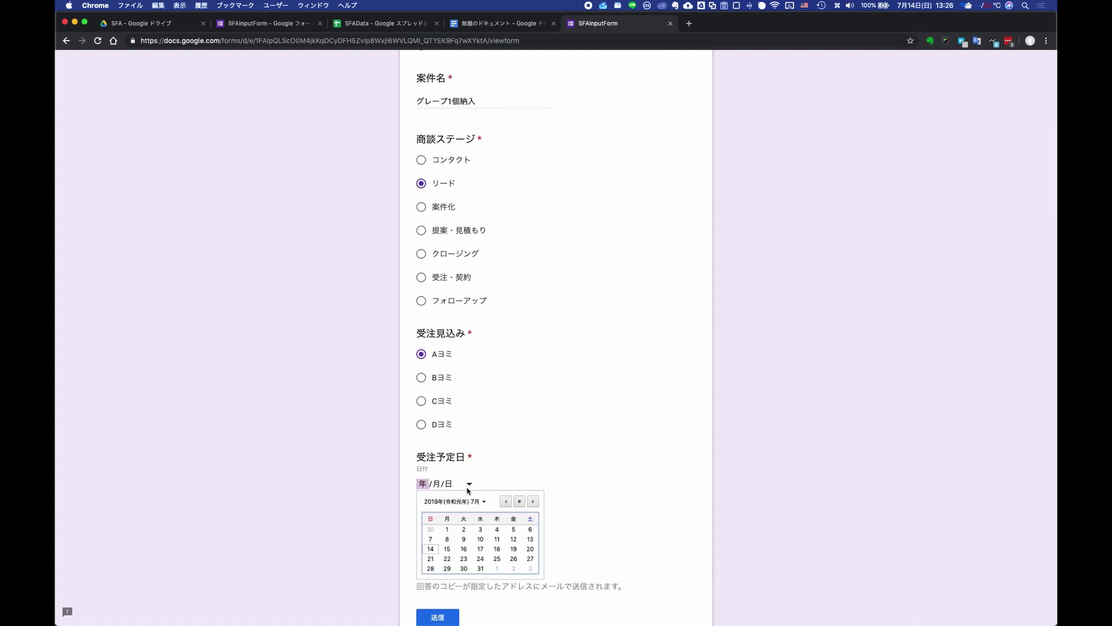
click(515, 551)
scroll(550, 532, down, 1)
click(455, 525)
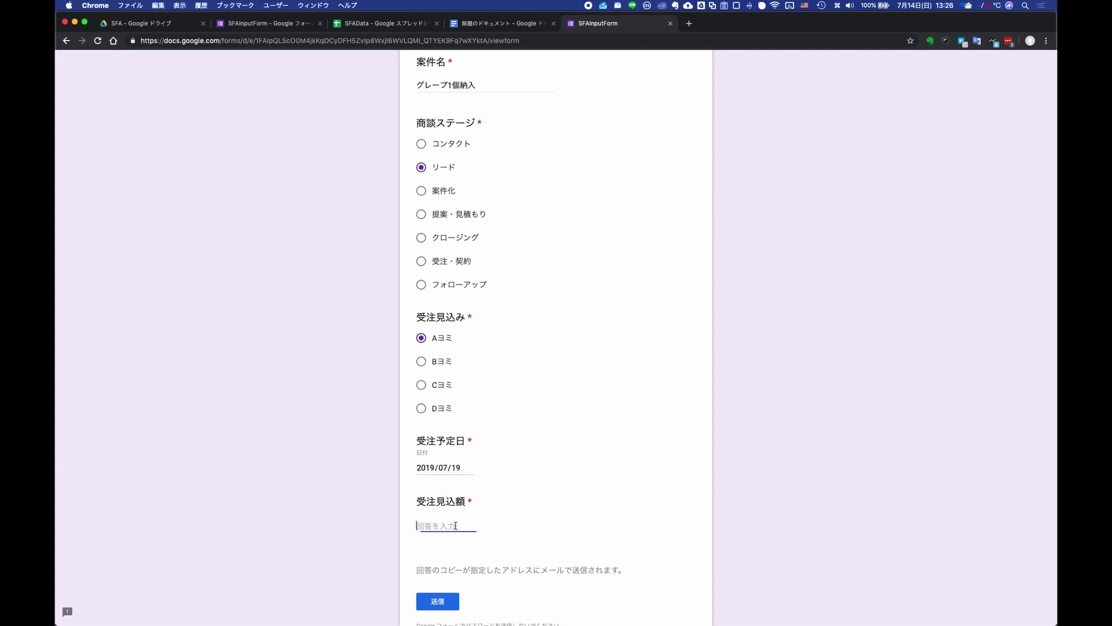
text(100)
scroll(491, 572, down, 2)
click(438, 480)
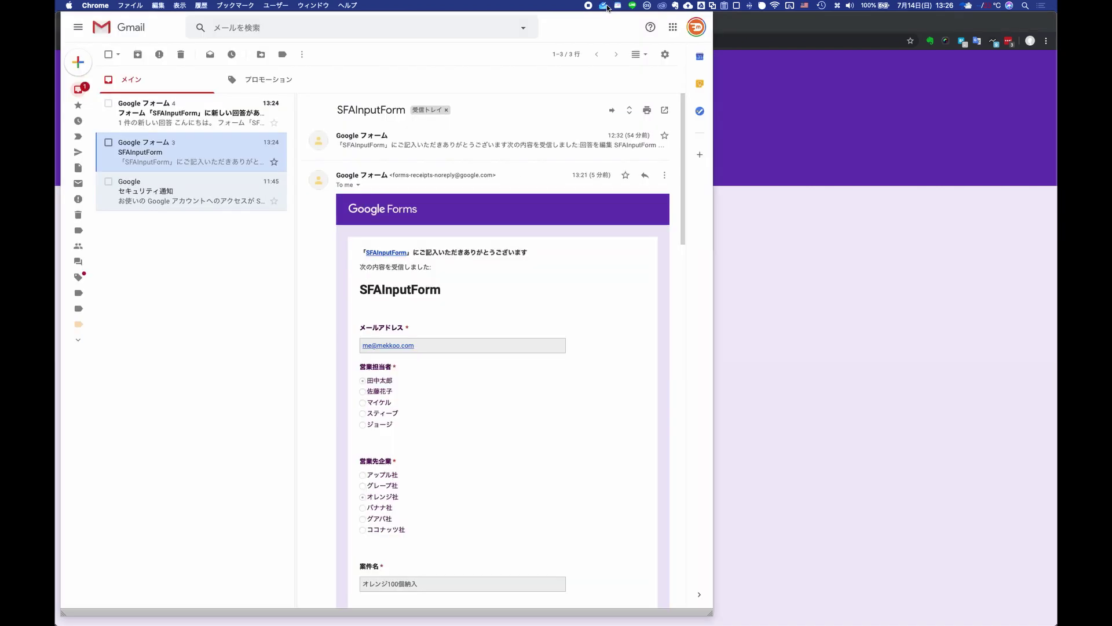
- Reload Gmail and view the new グレープ社 receipt e-mail
click(204, 216)
click(219, 229)
scroll(426, 417, down, 3)
scroll(426, 417, down, 2)
scroll(426, 417, down, 5)
scroll(426, 418, up, 10)
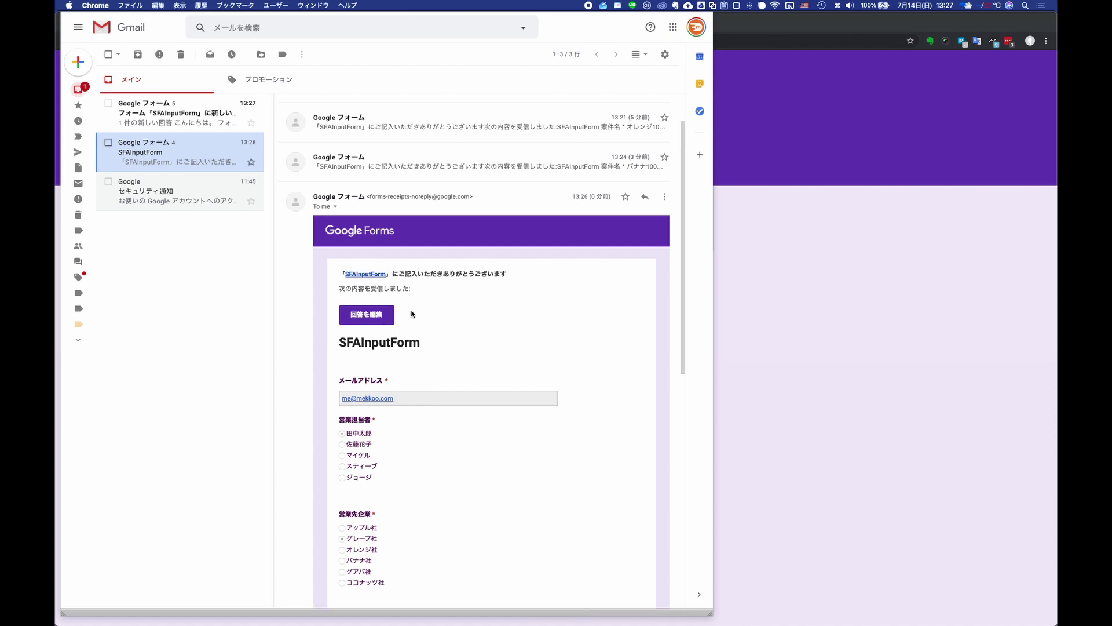
- Copy the 回答を編集 link and load it in a new browser tab
right_click(386, 316)
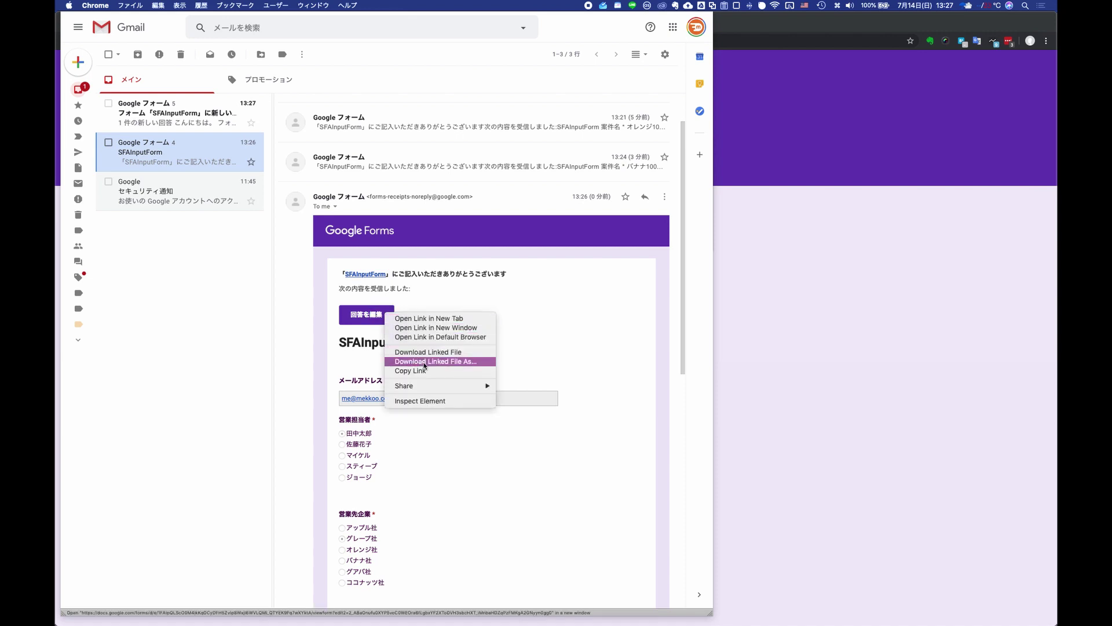
click(423, 371)
click(748, 290)
key(super+t)
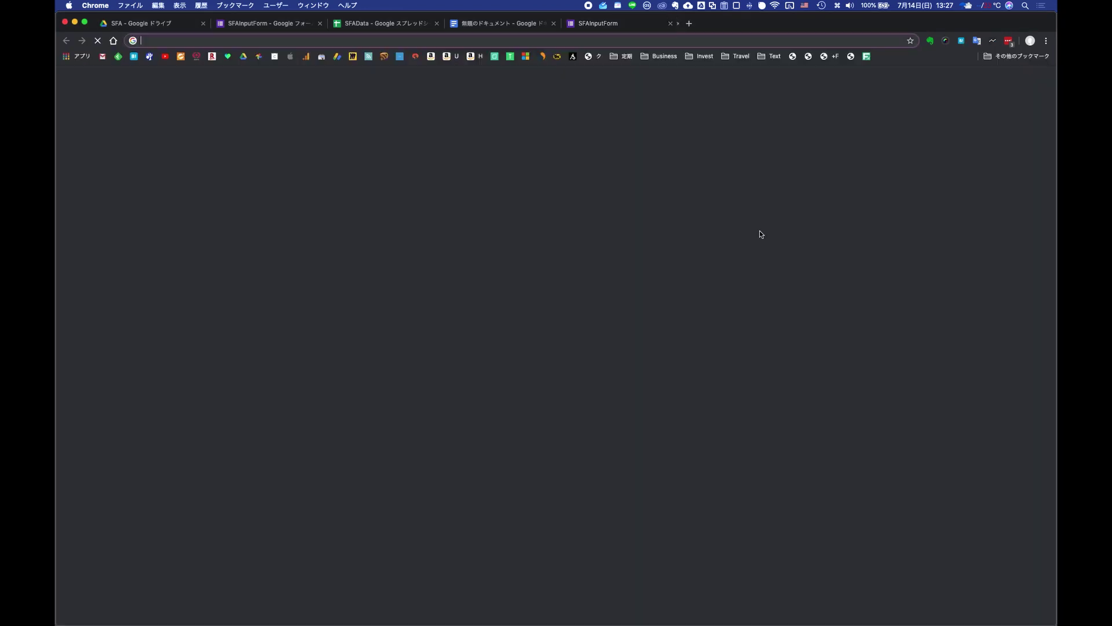
key(super+v)
key(Return)
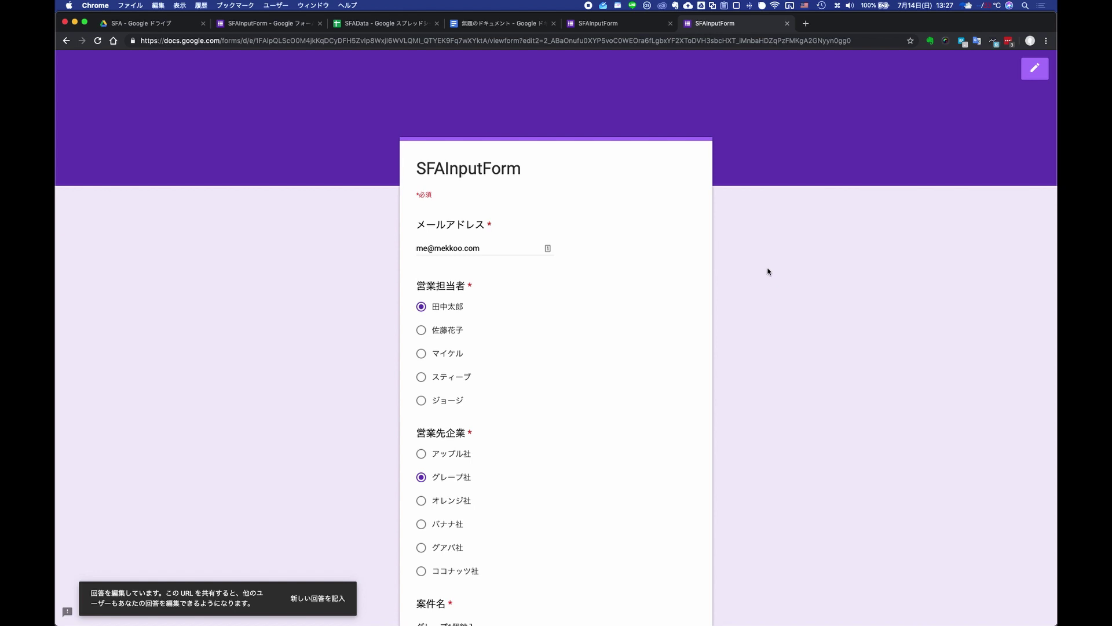
- Check SFAData's current rows, then change the deal stage to 案件化
scroll(767, 271, down, 3)
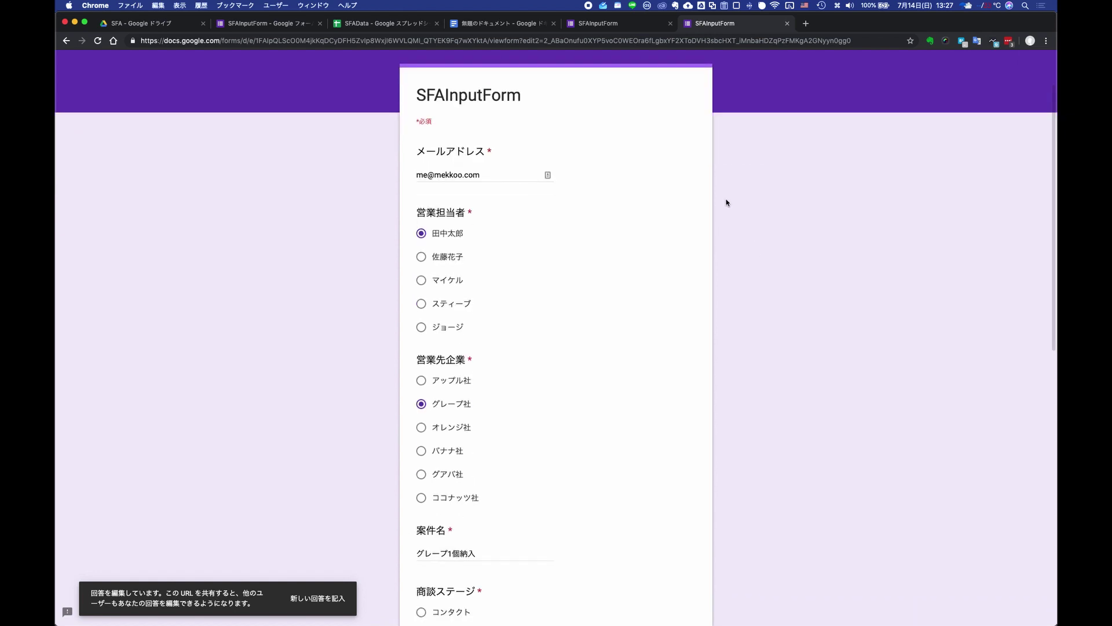
click(391, 26)
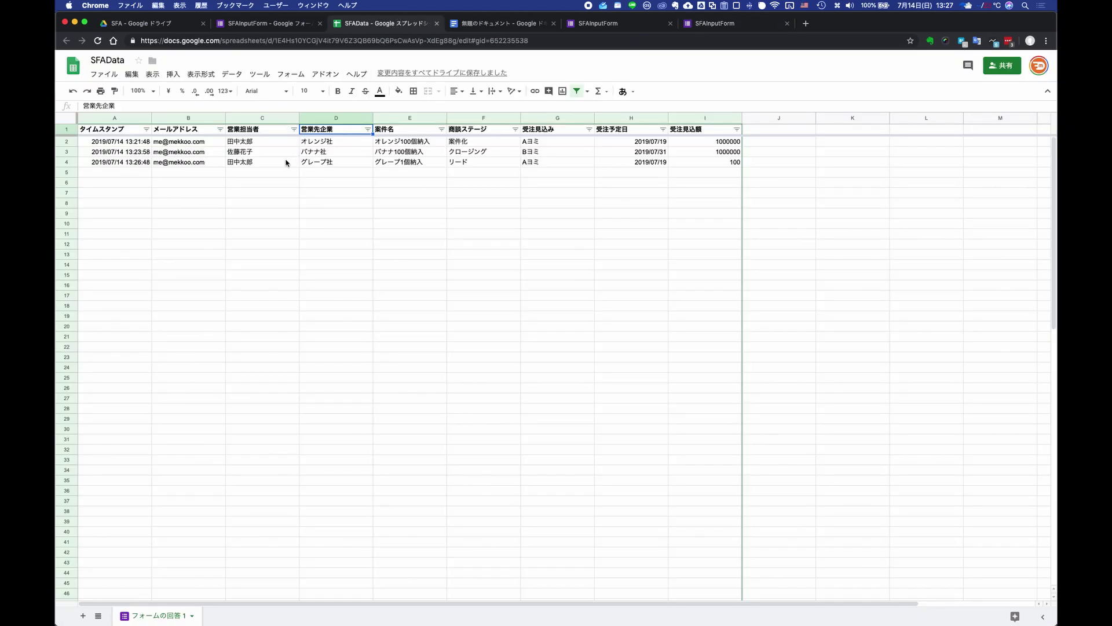
click(719, 22)
scroll(534, 242, down, 3)
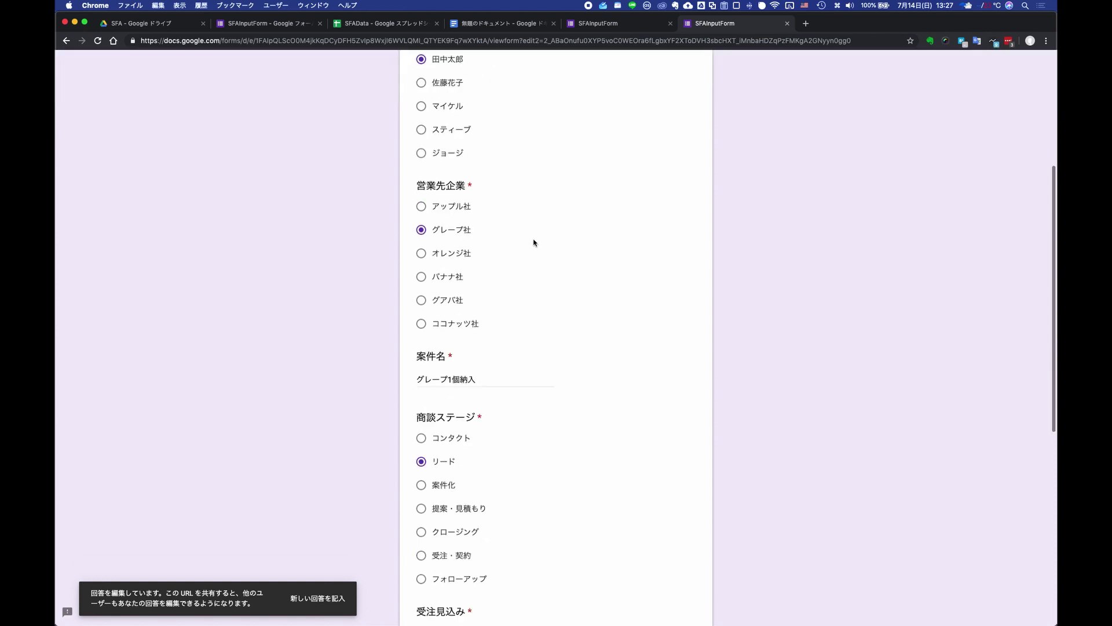
scroll(534, 242, down, 2)
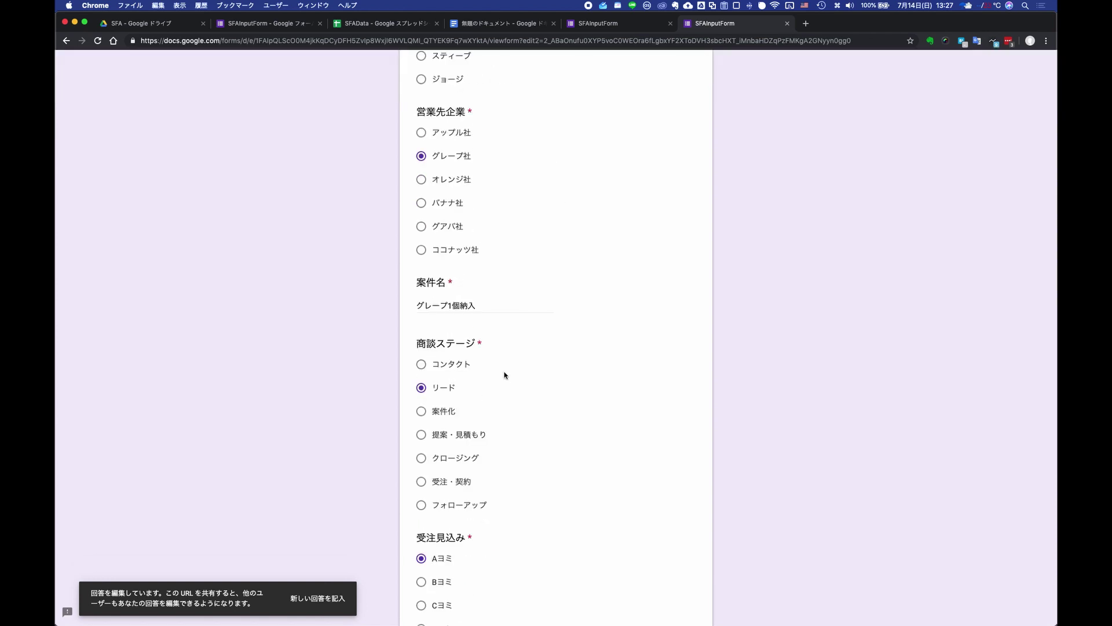
click(448, 411)
- Change the expected date to 2019/07/26 and the amount to 1000, then resubmit
scroll(381, 421, down, 2)
scroll(381, 421, down, 5)
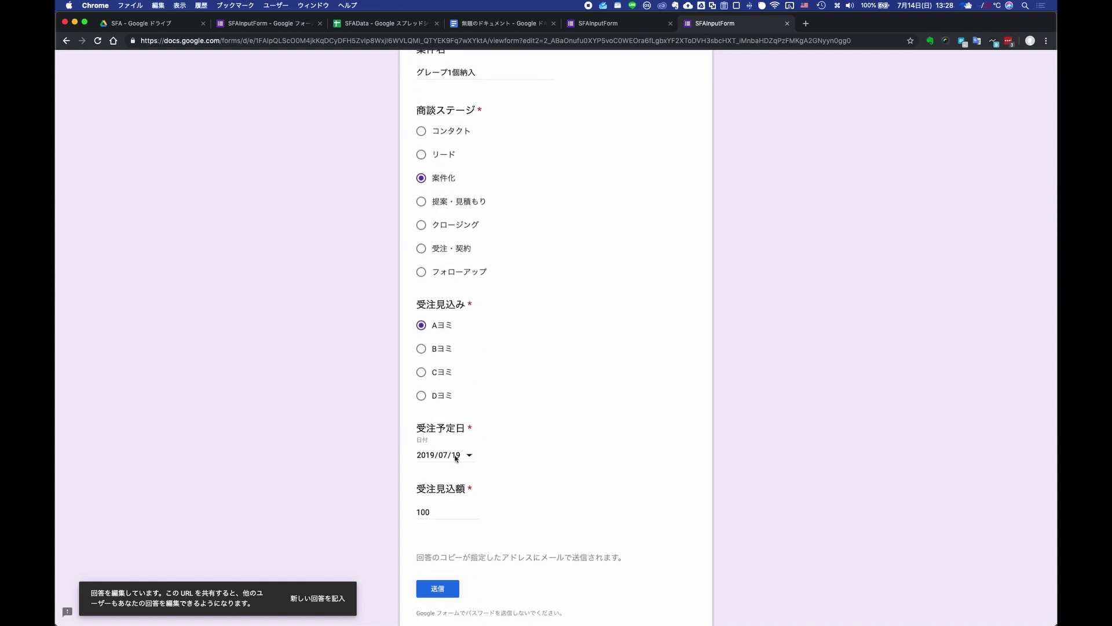
click(470, 456)
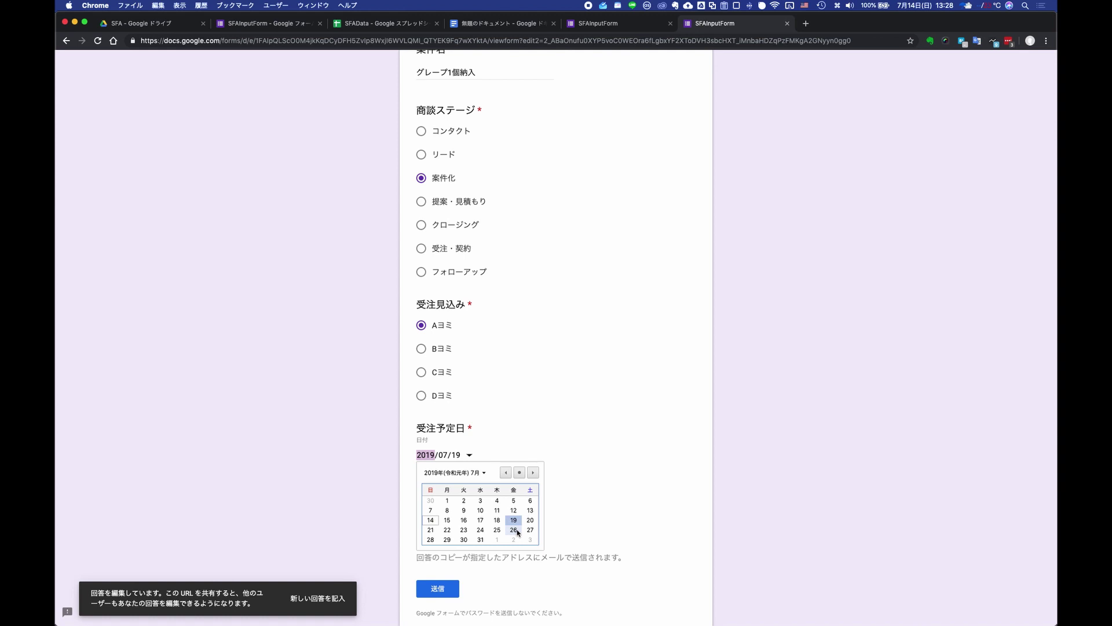
click(515, 531)
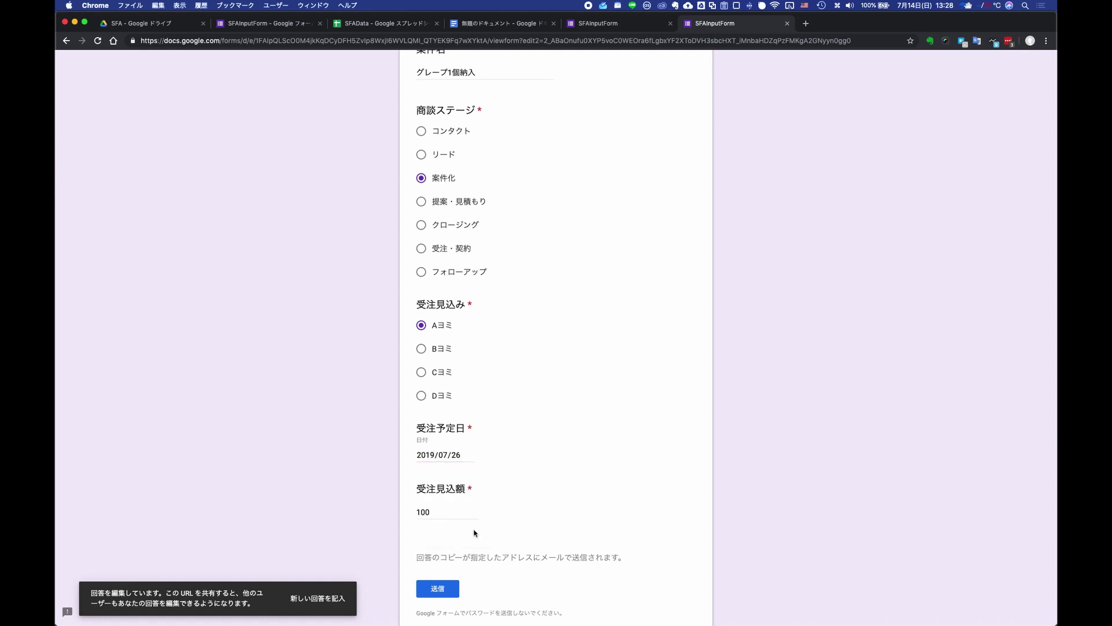
click(455, 514)
text(0)
click(507, 504)
scroll(507, 508, up, 1)
scroll(507, 508, up, 3)
scroll(508, 508, down, 2)
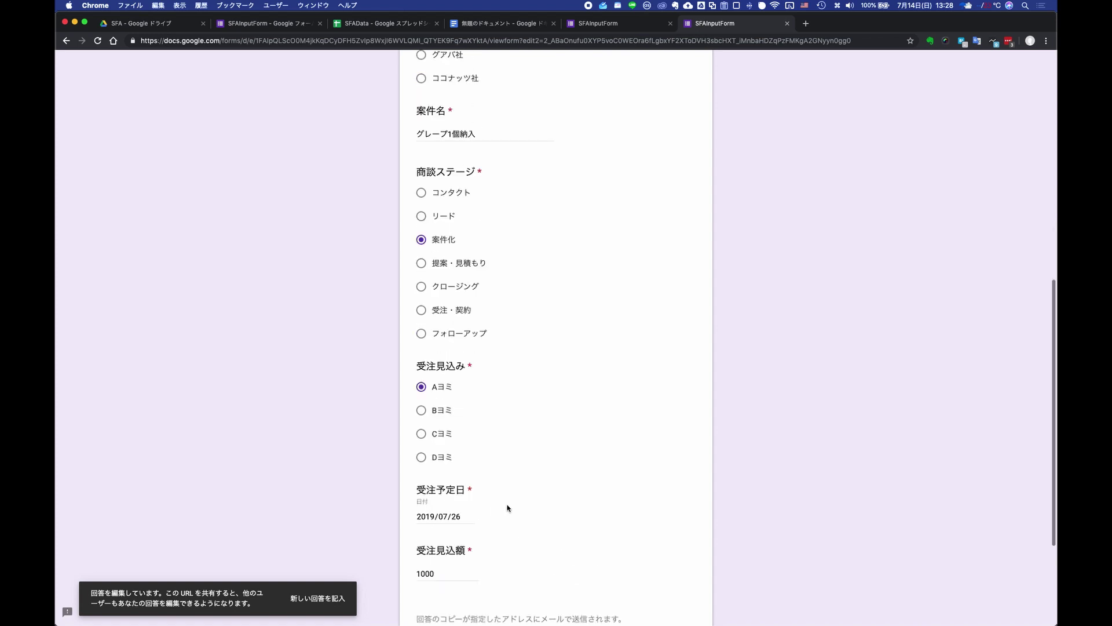
scroll(507, 508, down, 3)
click(451, 486)
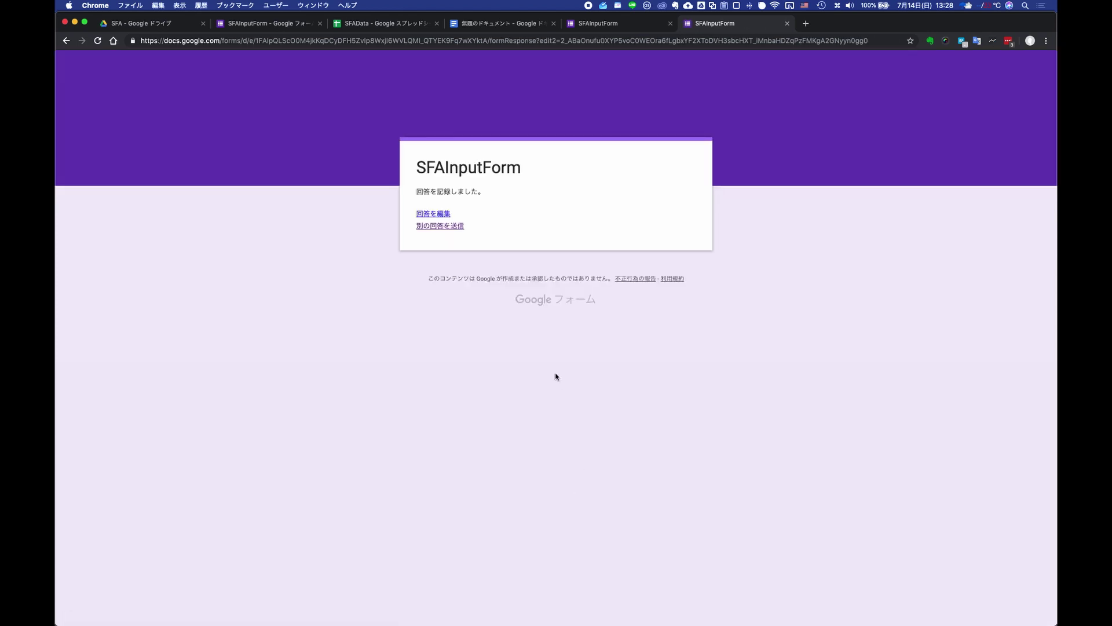
- Switch to SFAData to confirm row 4 now reads 案件化, 2019/07/26 and 1000
click(398, 25)
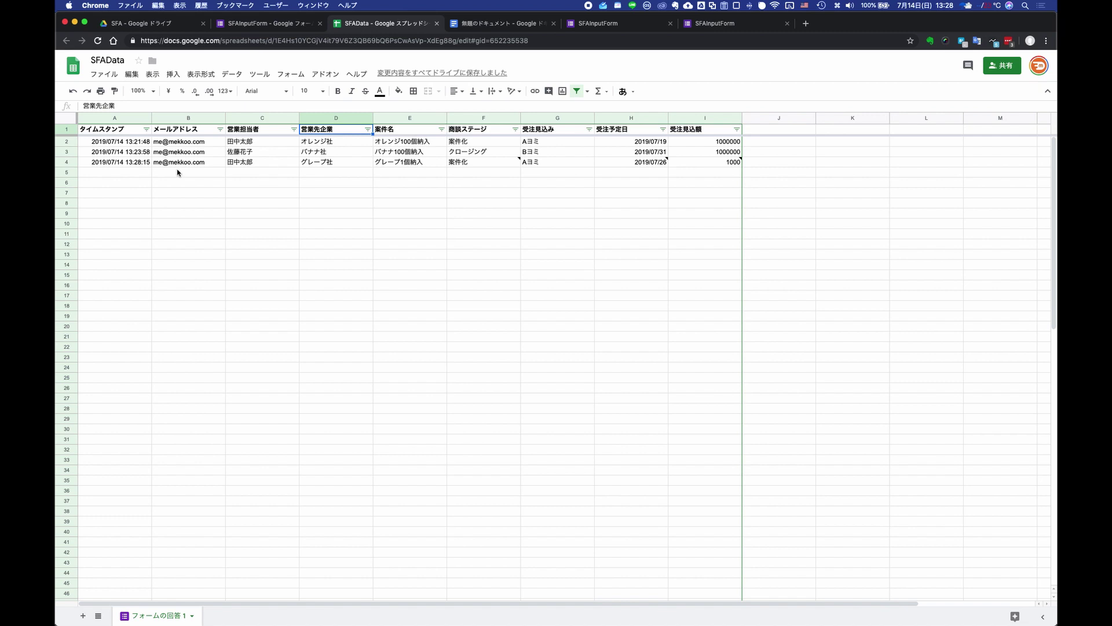